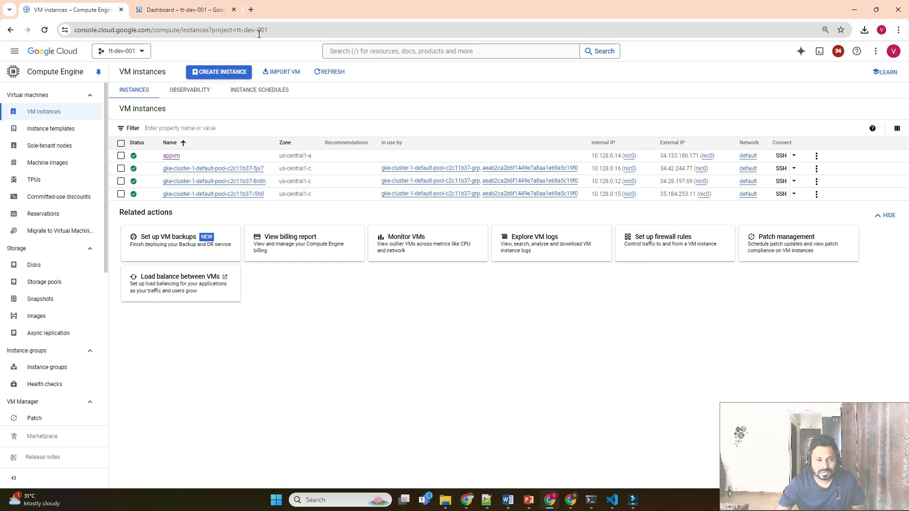
Begin a new VM instance, then abandon it and go back to the VM list.
{"action": "left_click", "coordinate": [207, 80]}
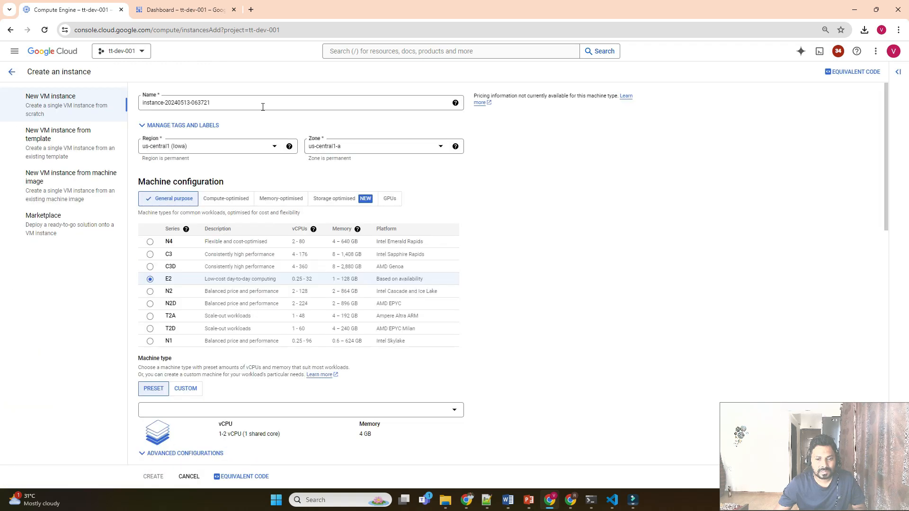
{"action": "triple_click", "coordinate": [263, 107]}
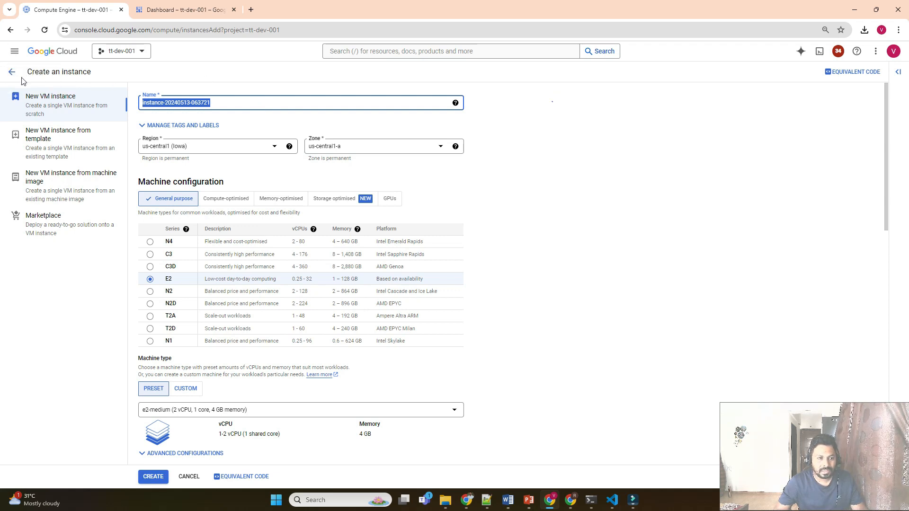
{"action": "left_click", "coordinate": [10, 73]}
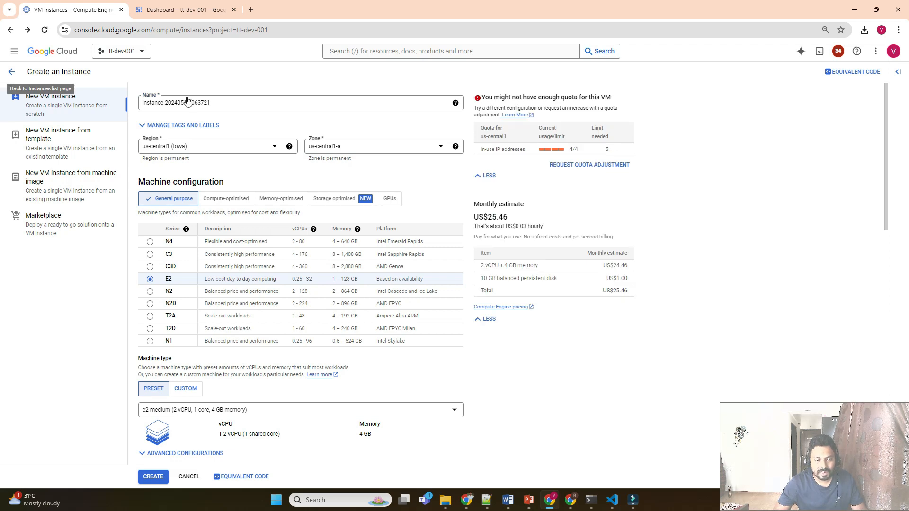
Create service account grafana-sa under IAM and admin, then return to the VM instances list.
{"action": "left_click", "coordinate": [175, 11]}
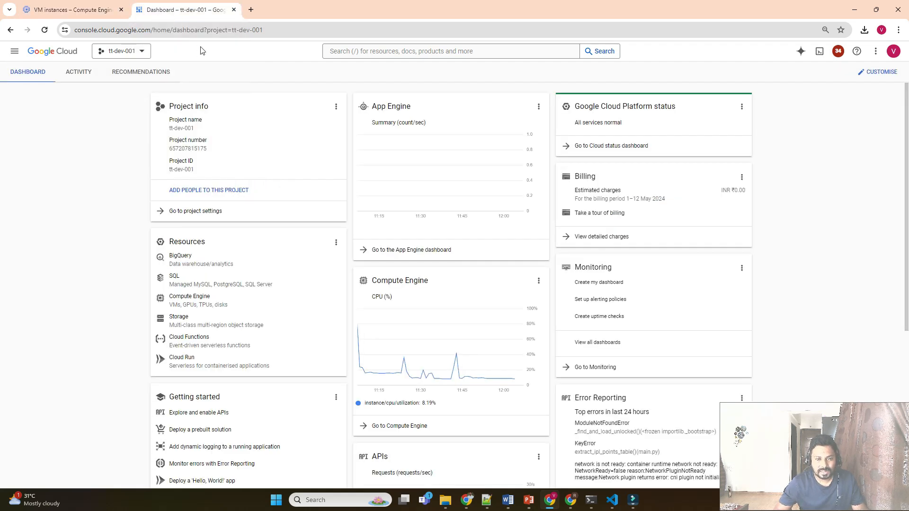
{"action": "left_click", "coordinate": [23, 52]}
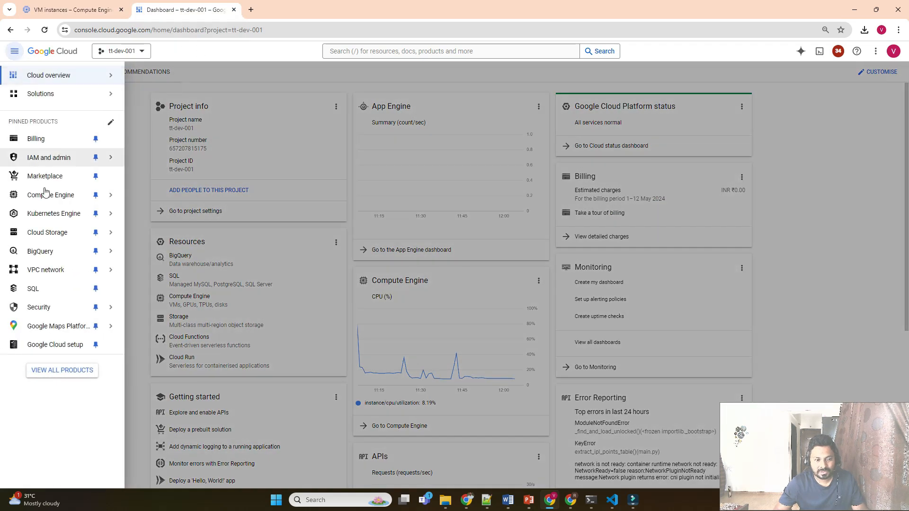
{"action": "mouse_move", "coordinate": [71, 160]}
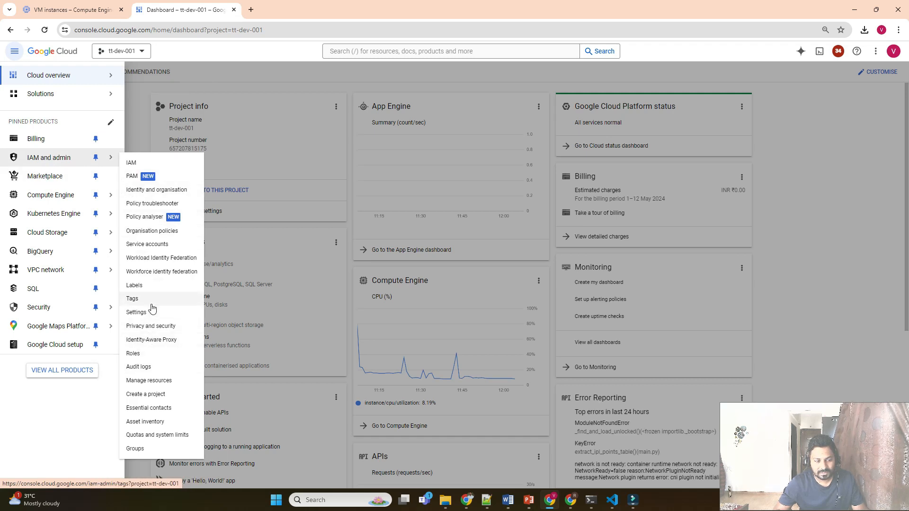
{"action": "left_click", "coordinate": [160, 244]}
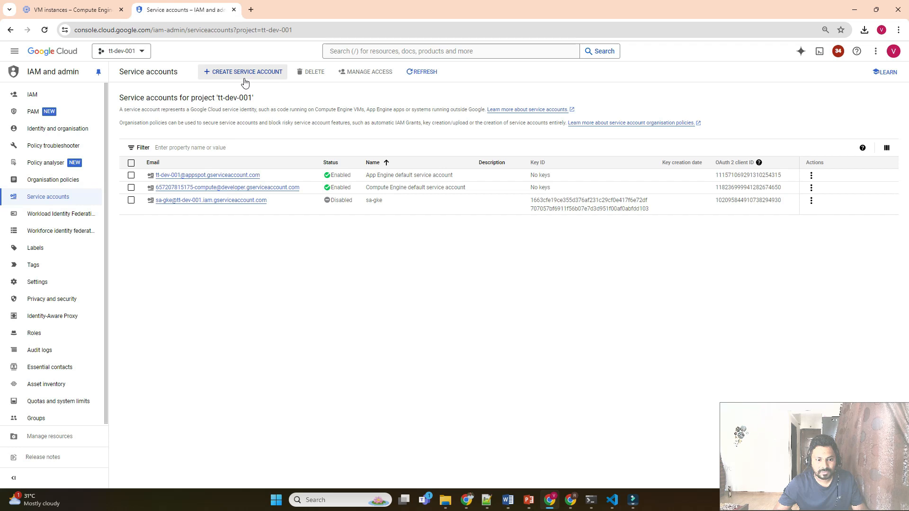
{"action": "left_click", "coordinate": [244, 79]}
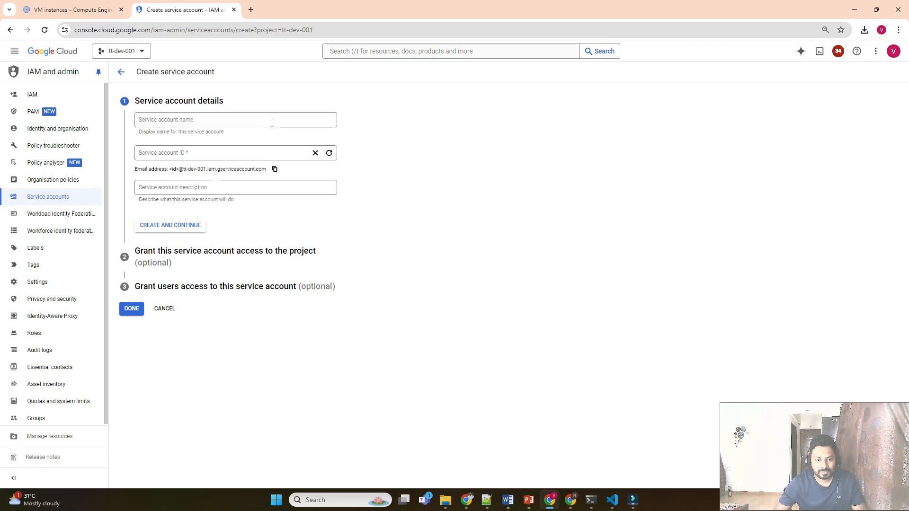
{"action": "left_click", "coordinate": [264, 121]}
{"action": "type", "text": "grafa"}
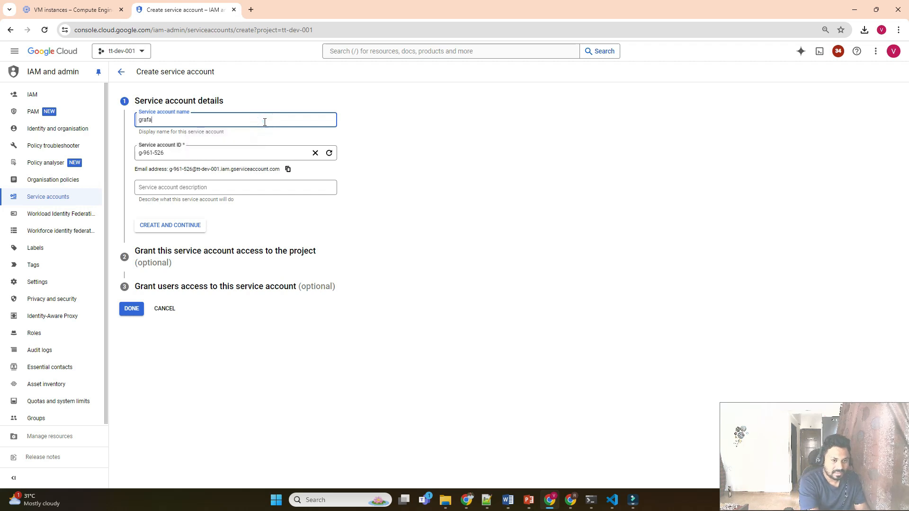
{"action": "type", "text": "na-sa"}
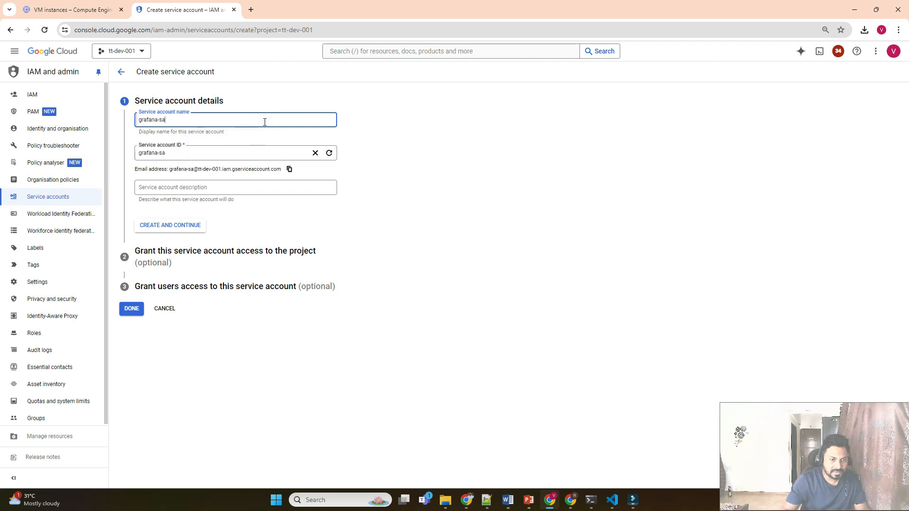
{"action": "left_click", "coordinate": [174, 227]}
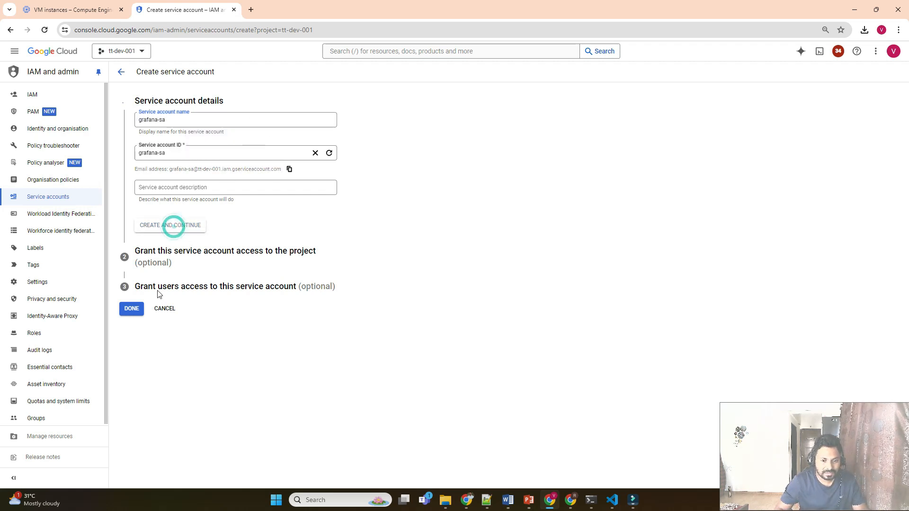
{"action": "left_click", "coordinate": [133, 281]}
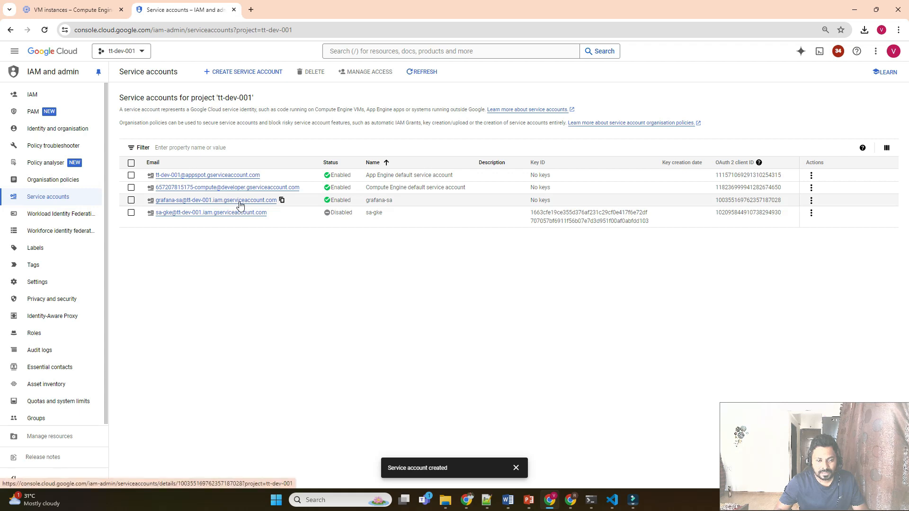
{"action": "left_click", "coordinate": [45, 5]}
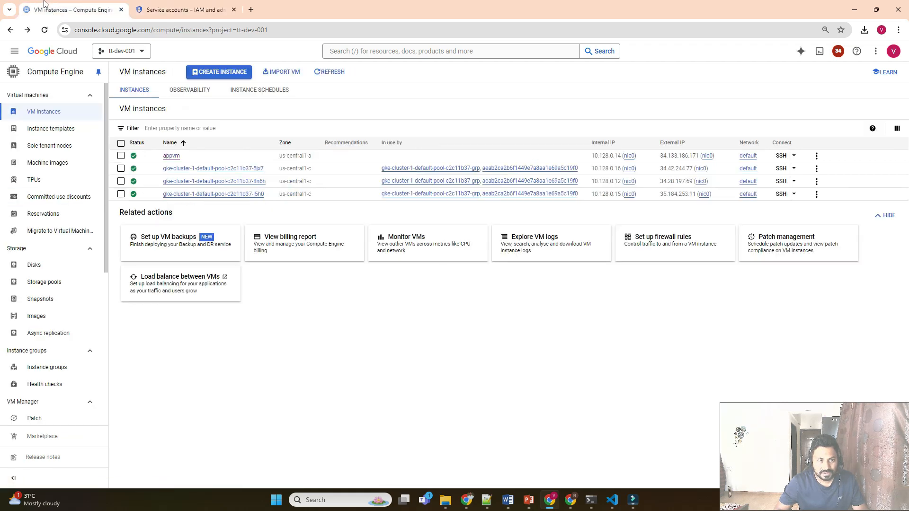
Start a new VM instance and name it grafana-server.
{"action": "left_click", "coordinate": [213, 73]}
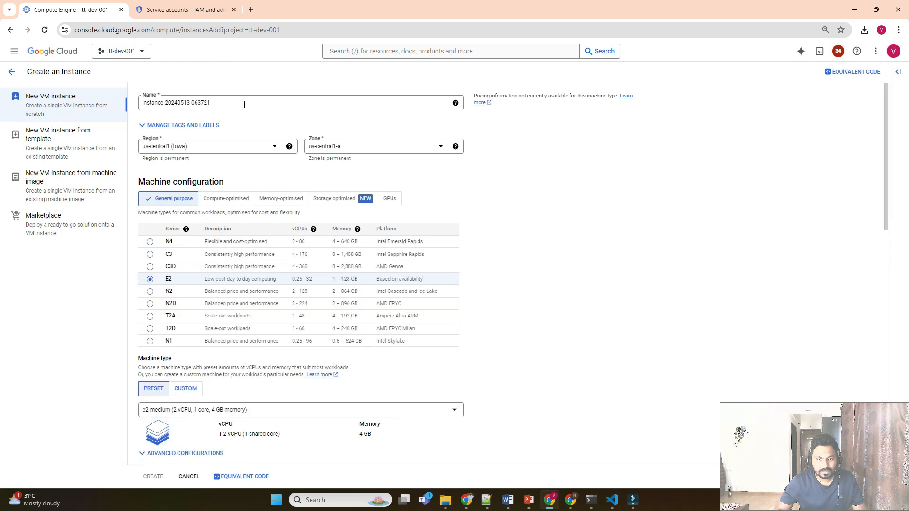
{"action": "double_click", "coordinate": [243, 103]}
{"action": "triple_click", "coordinate": [244, 104]}
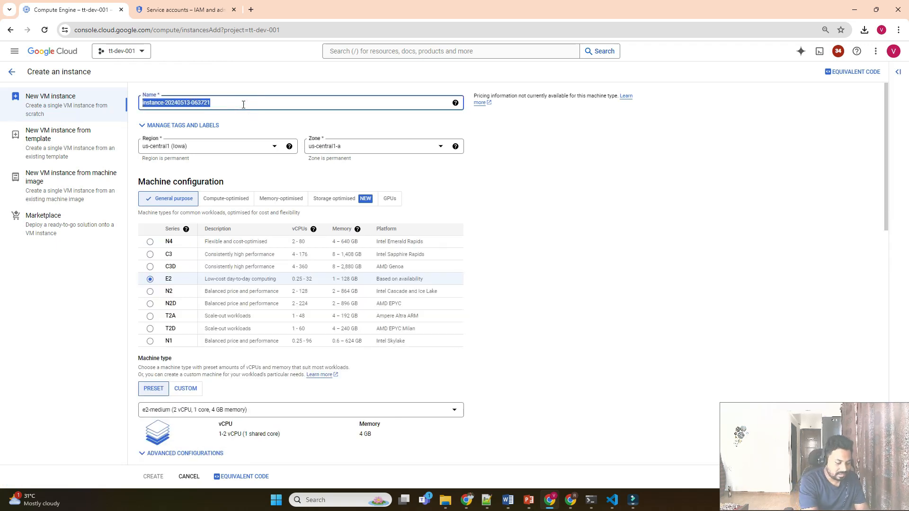
{"action": "type", "text": "grafana-server"}
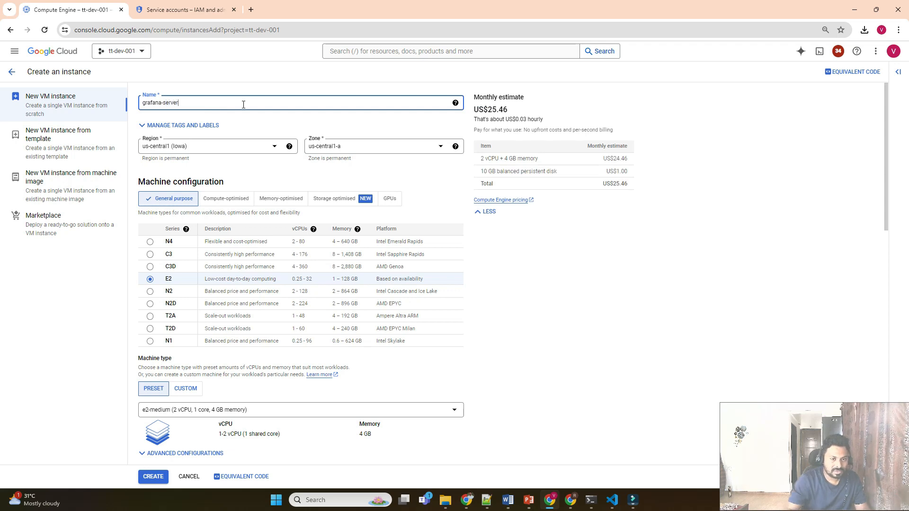
Set the VM's service account to grafana-sa.
{"action": "scroll", "coordinate": [244, 105], "scroll_direction": "down", "scroll_amount": 2}
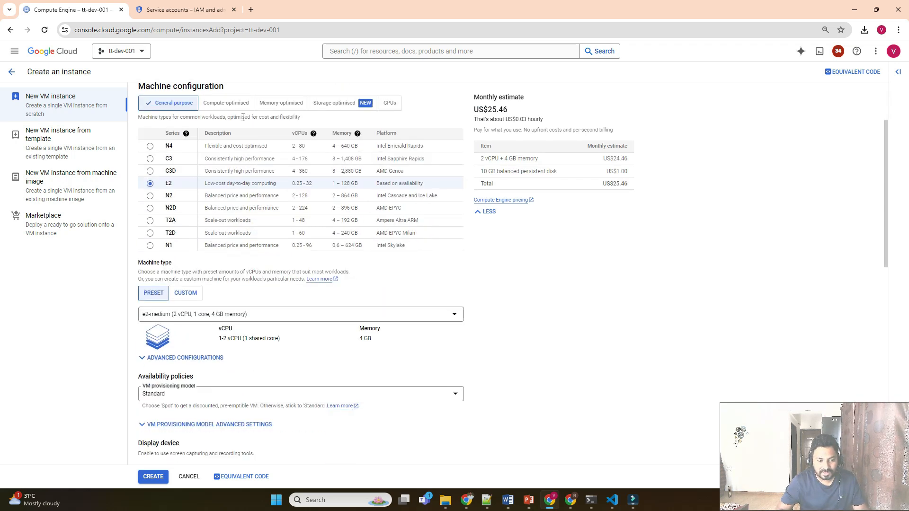
{"action": "scroll", "coordinate": [242, 117], "scroll_direction": "down", "scroll_amount": 7}
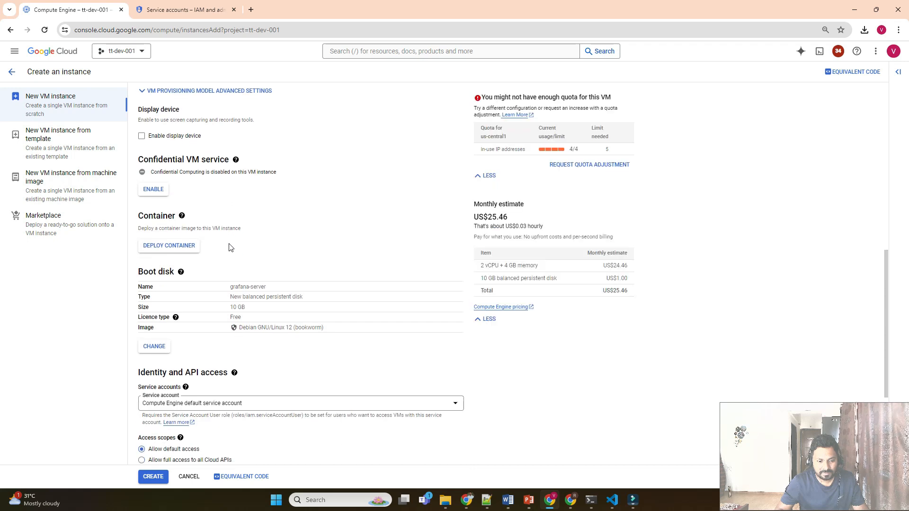
{"action": "scroll", "coordinate": [230, 248], "scroll_direction": "down", "scroll_amount": 2}
{"action": "scroll", "coordinate": [232, 248], "scroll_direction": "down", "scroll_amount": 2}
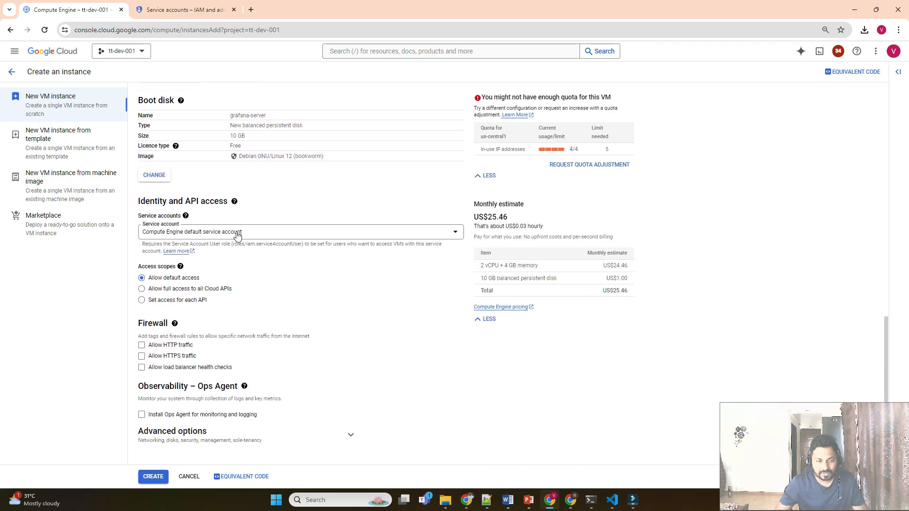
{"action": "left_click", "coordinate": [237, 232]}
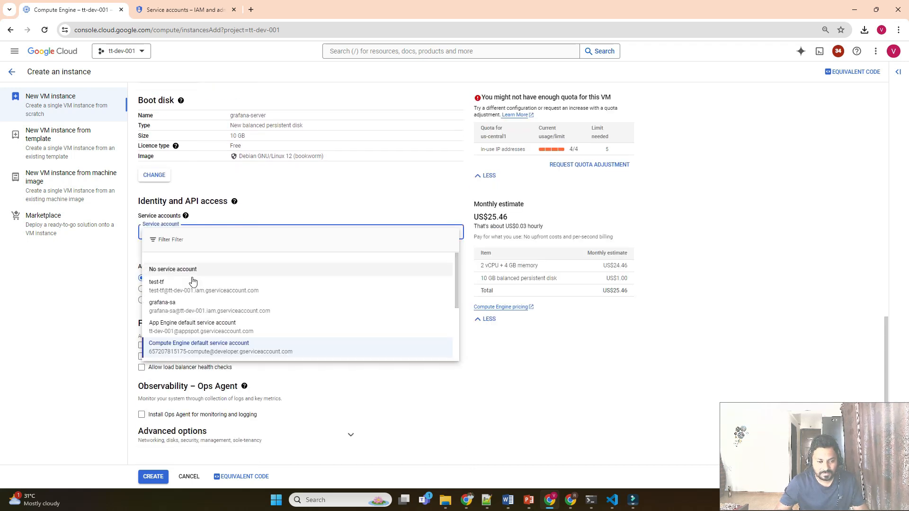
{"action": "left_click", "coordinate": [166, 305]}
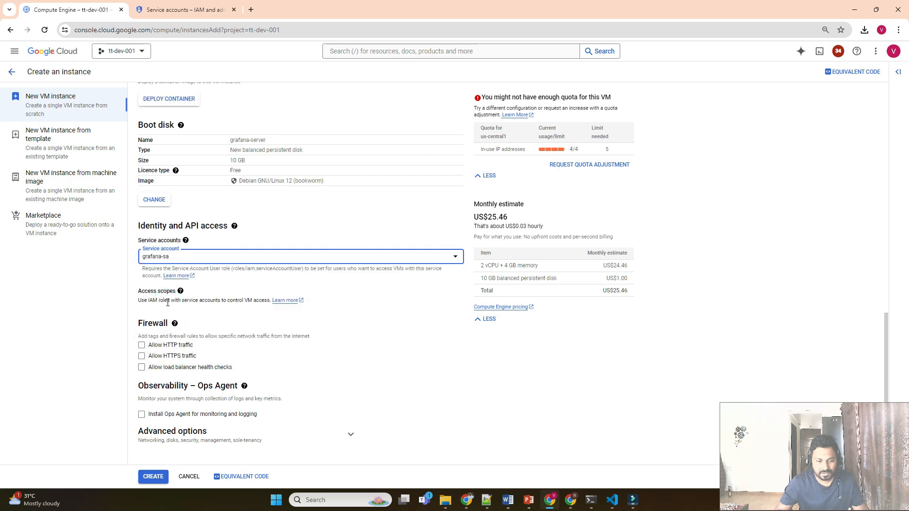
{"action": "triple_click", "coordinate": [217, 301]}
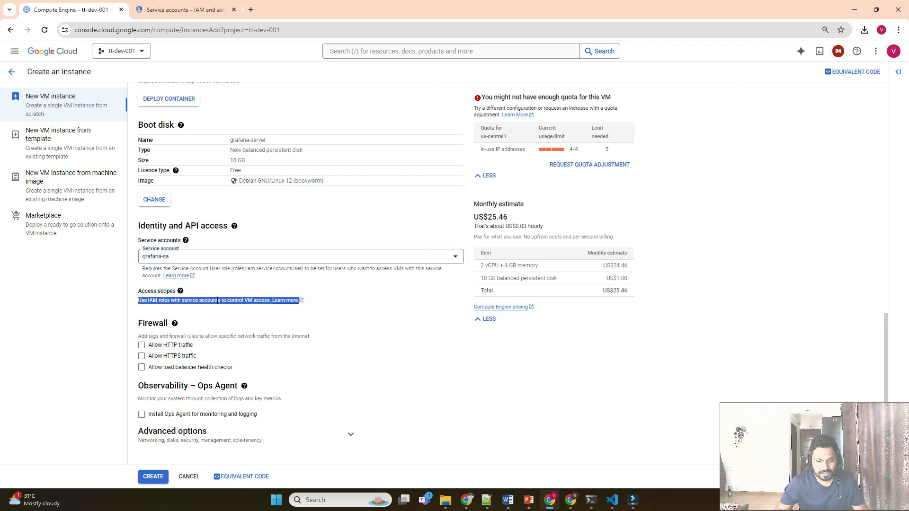
{"action": "left_click", "coordinate": [343, 332]}
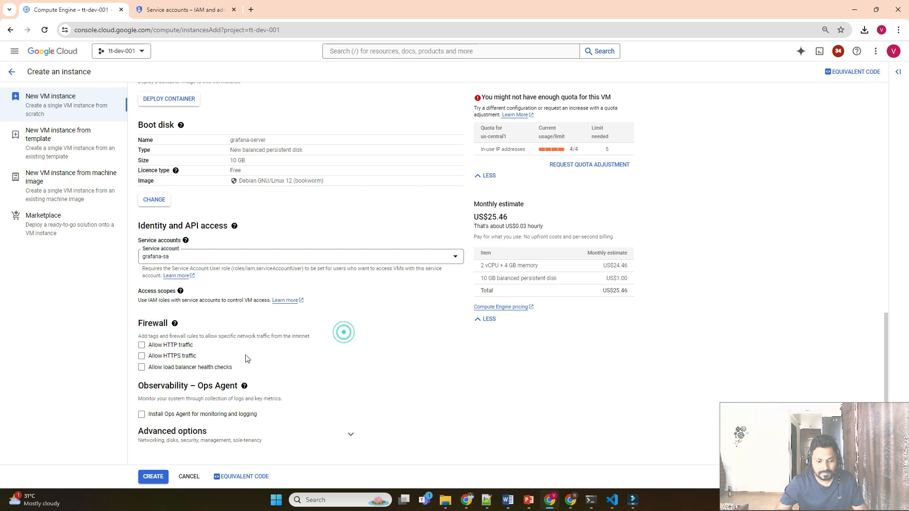
Allow HTTP and HTTPS traffic, install the Ops Agent, and create the VM.
{"action": "left_click", "coordinate": [141, 347]}
{"action": "left_click", "coordinate": [141, 356]}
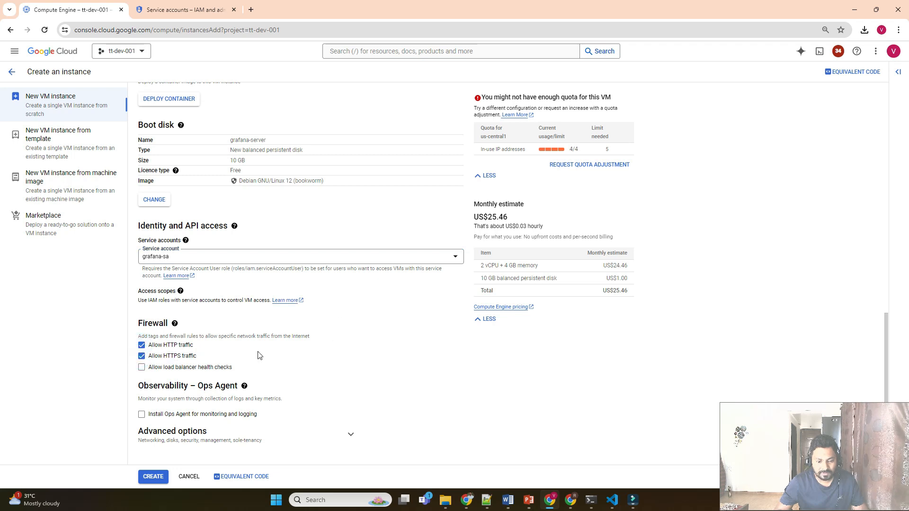
{"action": "left_click", "coordinate": [140, 416]}
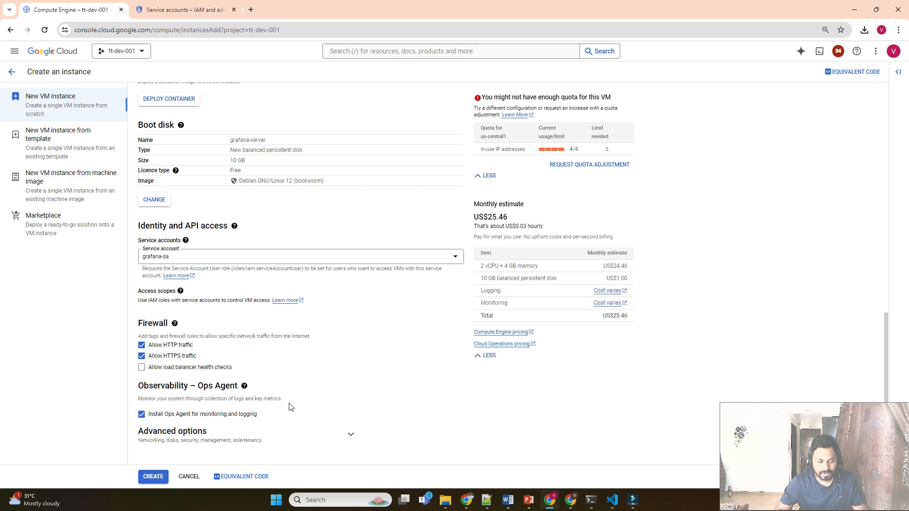
{"action": "left_click", "coordinate": [351, 434]}
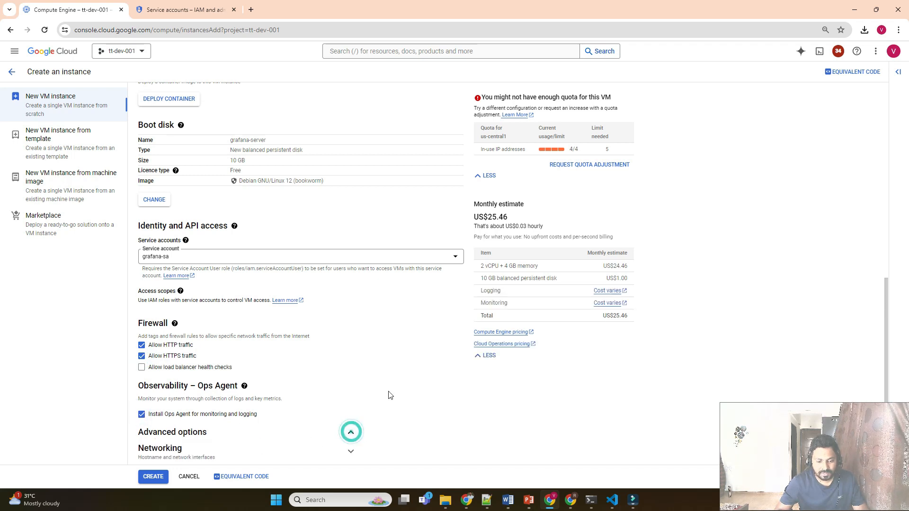
{"action": "scroll", "coordinate": [389, 395], "scroll_direction": "down", "scroll_amount": 2}
{"action": "scroll", "coordinate": [389, 395], "scroll_direction": "down", "scroll_amount": 2}
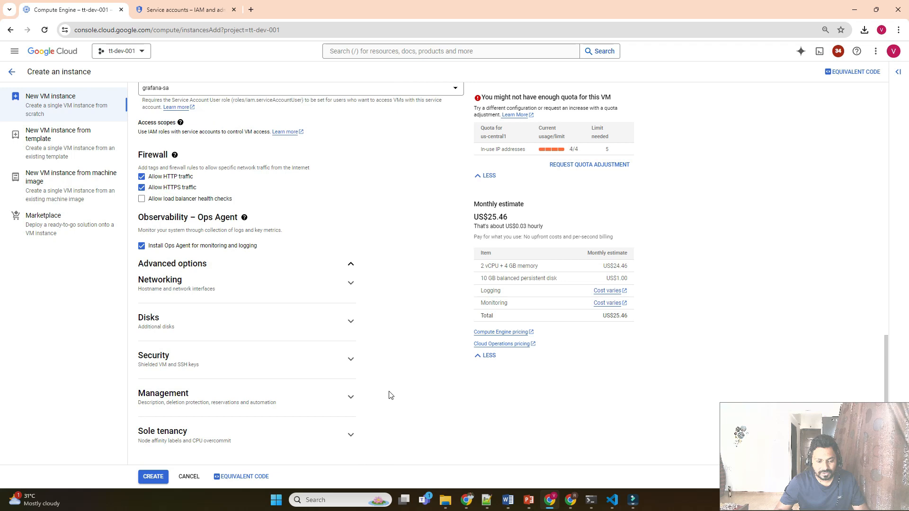
{"action": "left_click", "coordinate": [154, 477]}
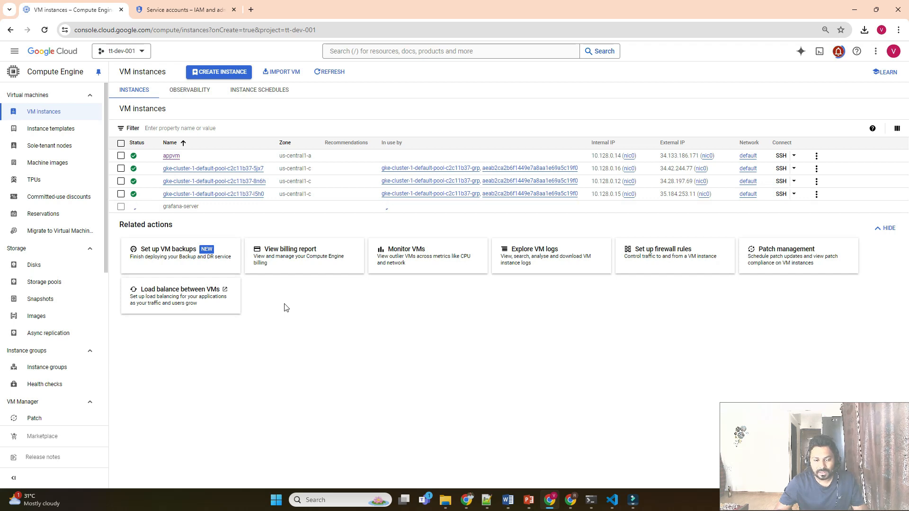
Search 'download grafana' in a new tab and open the 'Download Grafana | Grafana Labs' result.
{"action": "left_click", "coordinate": [251, 9]}
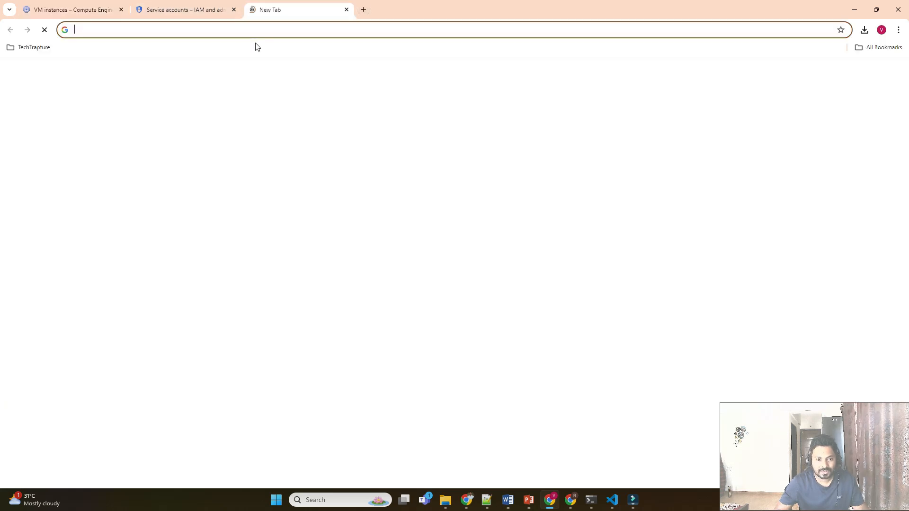
{"action": "type", "text": "down"}
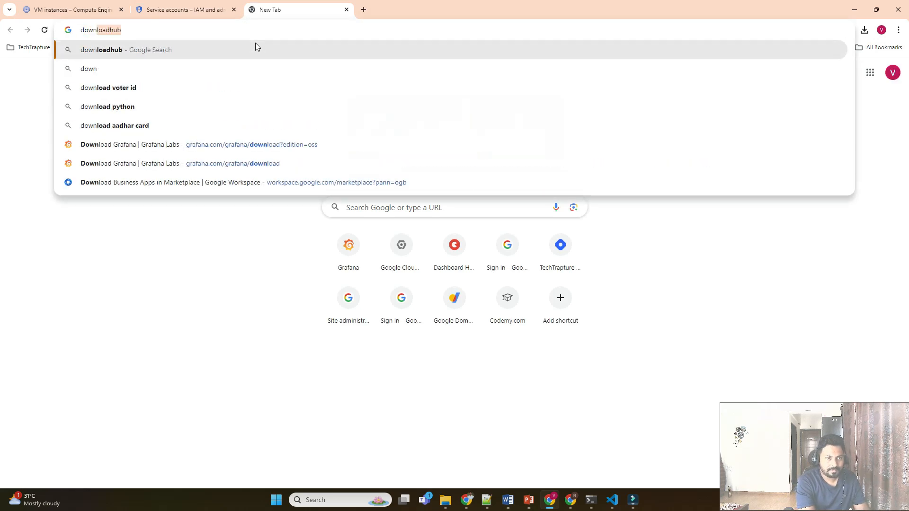
{"action": "type", "text": "load "}
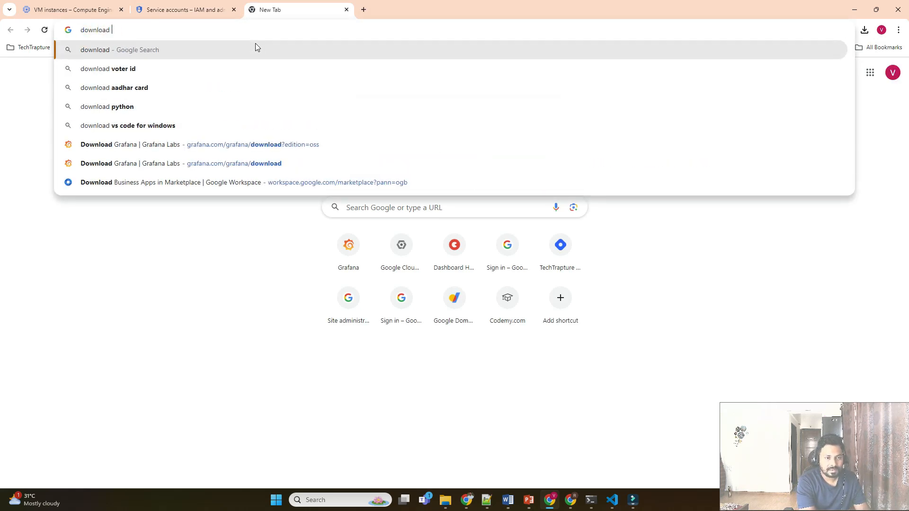
{"action": "type", "text": "grafana"}
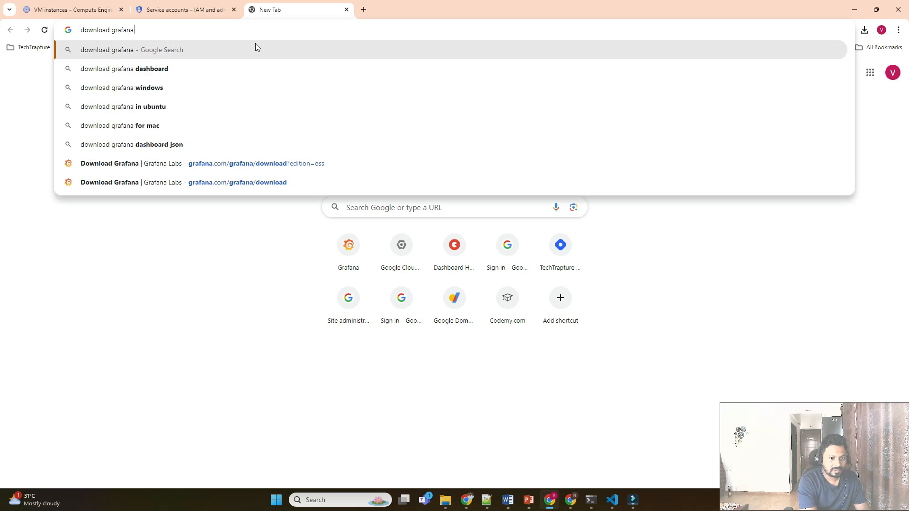
{"action": "key", "text": "Return"}
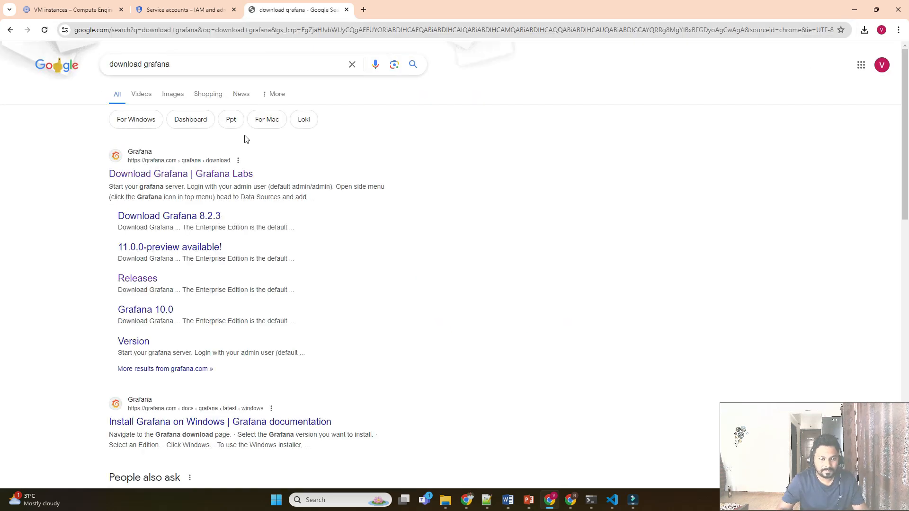
{"action": "left_click", "coordinate": [224, 174]}
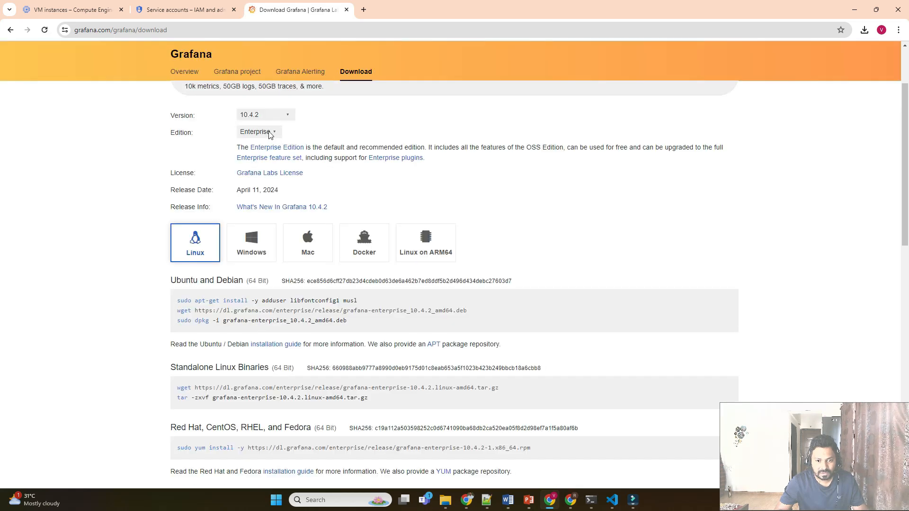
Set the download page to the OSS edition, version 10.4.0.
{"action": "left_click", "coordinate": [271, 135]}
{"action": "left_click", "coordinate": [248, 151]}
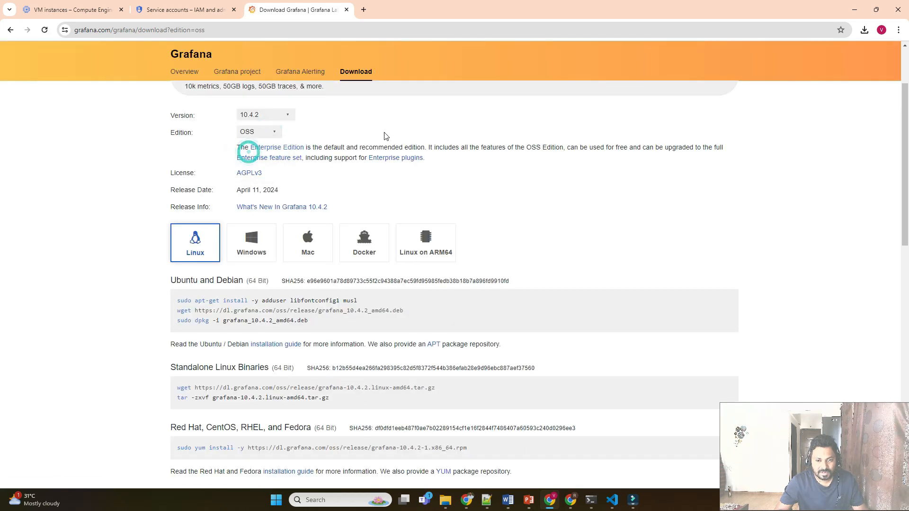
{"action": "left_click", "coordinate": [271, 118]}
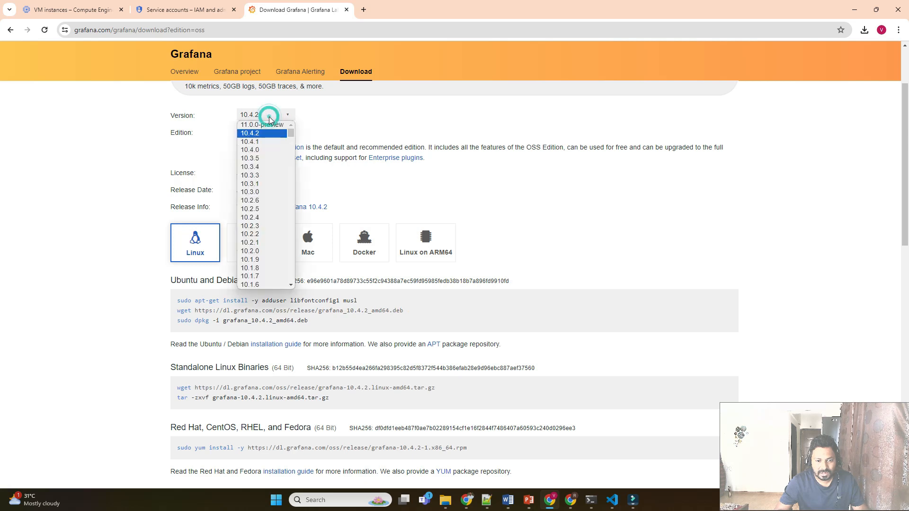
{"action": "scroll", "coordinate": [252, 177], "scroll_direction": "down", "scroll_amount": 3}
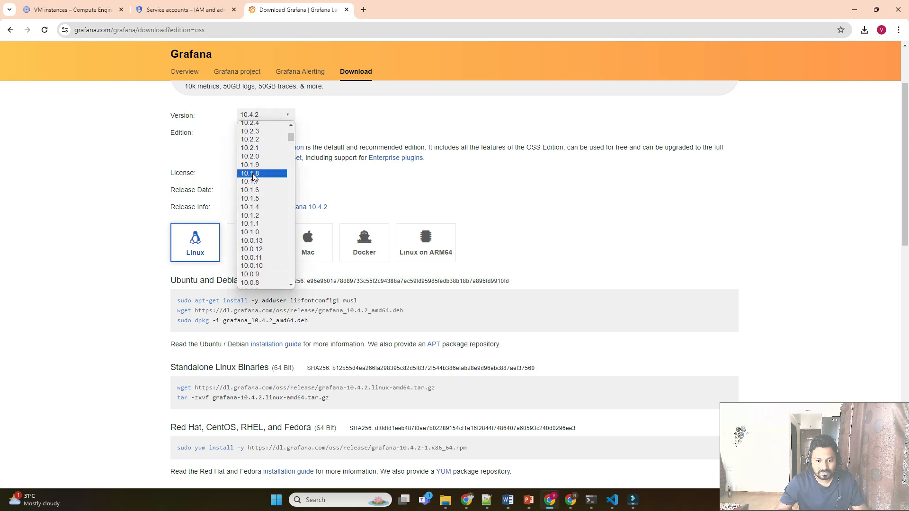
{"action": "scroll", "coordinate": [252, 174], "scroll_direction": "up", "scroll_amount": 4}
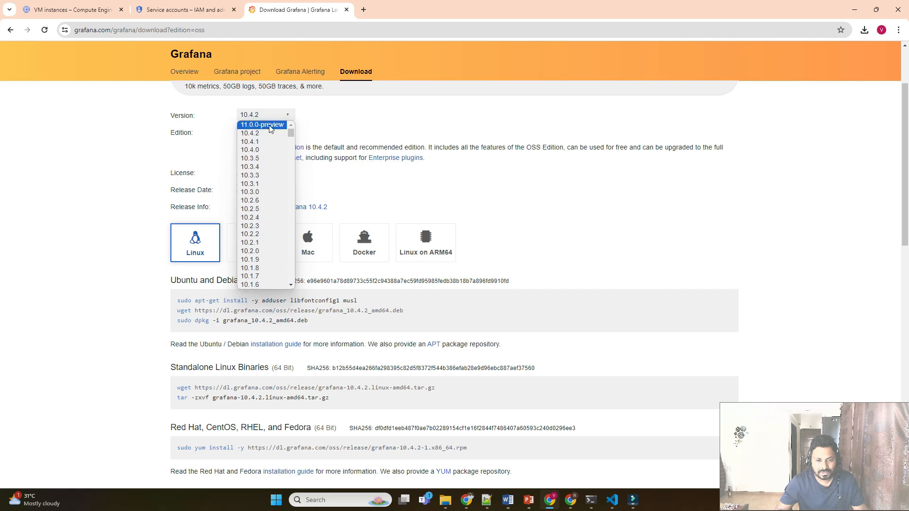
{"action": "left_click", "coordinate": [253, 150]}
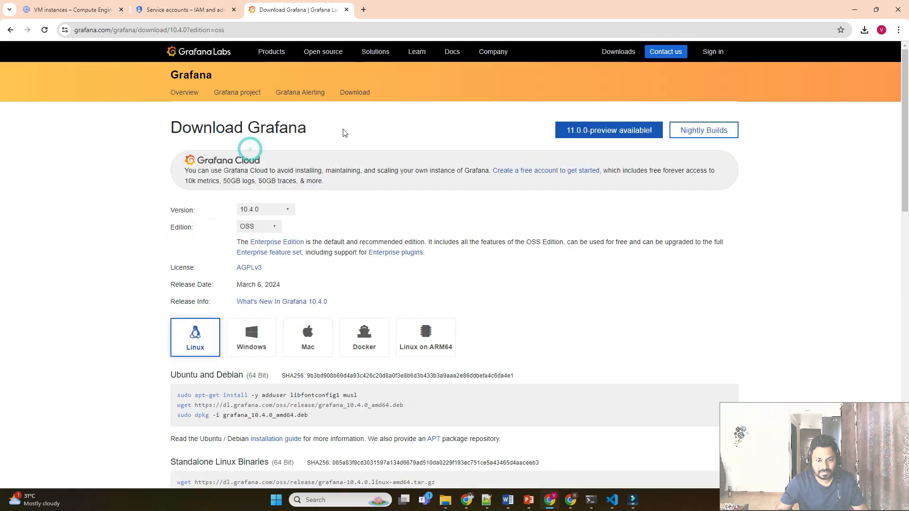
Select the 'sudo dpkg -i' Debian install line, then return to the VM instances tab.
{"action": "scroll", "coordinate": [384, 203], "scroll_direction": "down", "scroll_amount": 3}
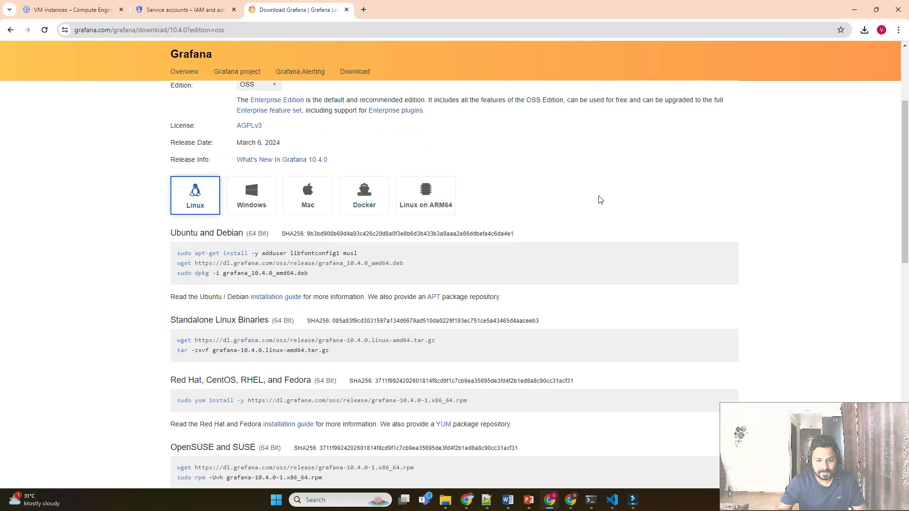
{"action": "triple_click", "coordinate": [190, 236]}
{"action": "triple_click", "coordinate": [398, 271]}
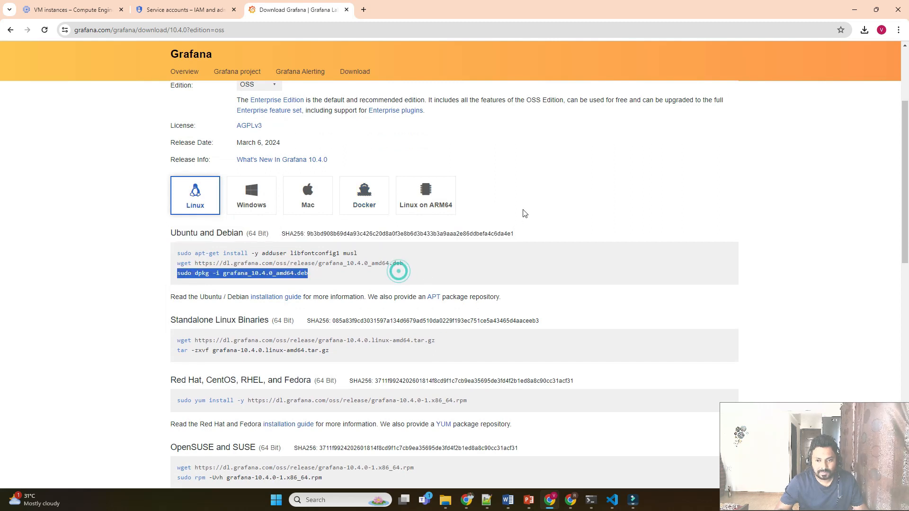
{"action": "left_click", "coordinate": [90, 9]}
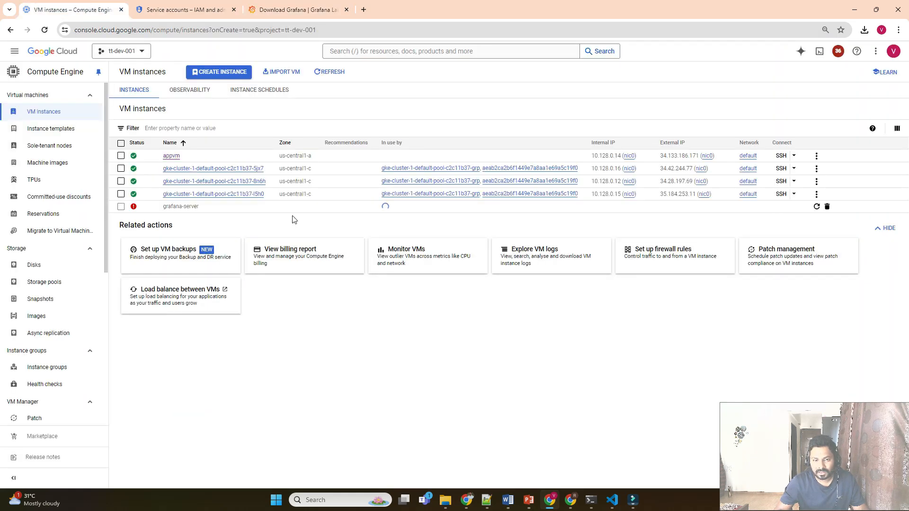
Read the us-central1 external IP quota error in notifications and dismiss the failed grafana-server.
{"action": "left_click", "coordinate": [838, 51]}
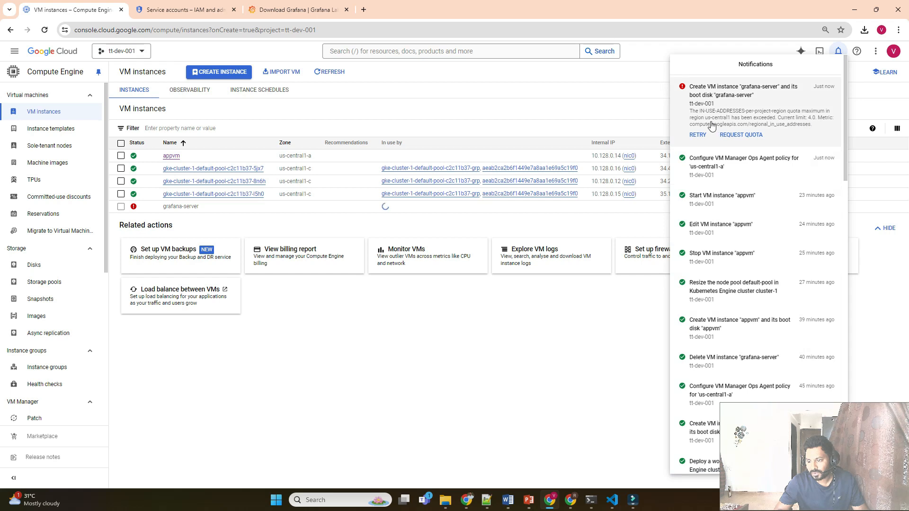
{"action": "left_click", "coordinate": [421, 110]}
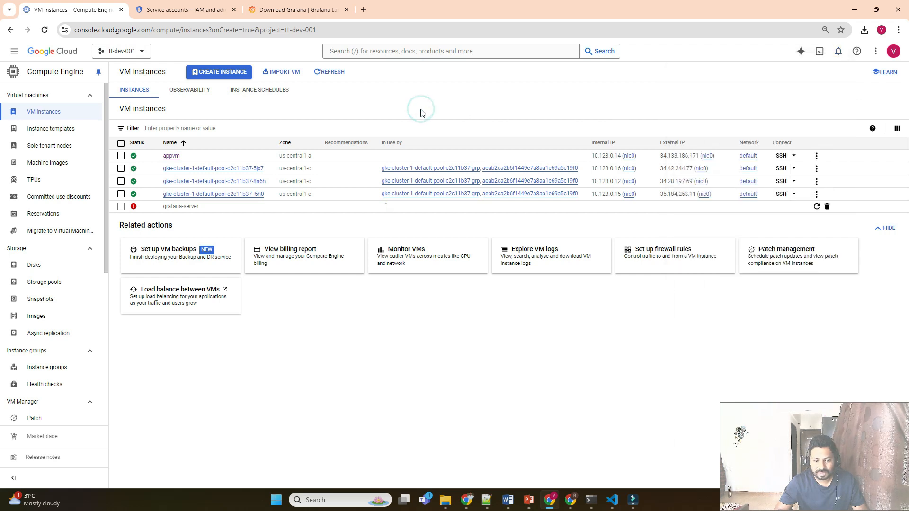
{"action": "left_click", "coordinate": [826, 206]}
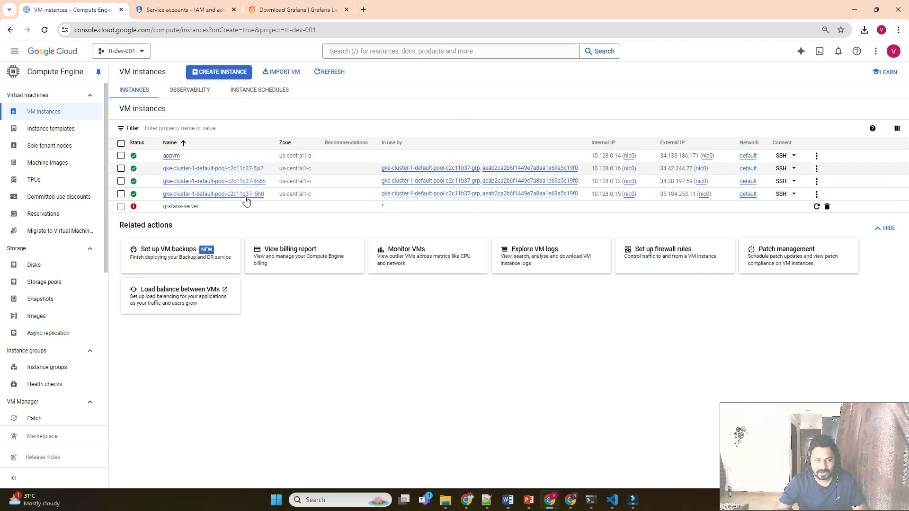
Start a new VM named grafana-server in region us-east4 (Northern Virginia).
{"action": "left_click", "coordinate": [243, 72]}
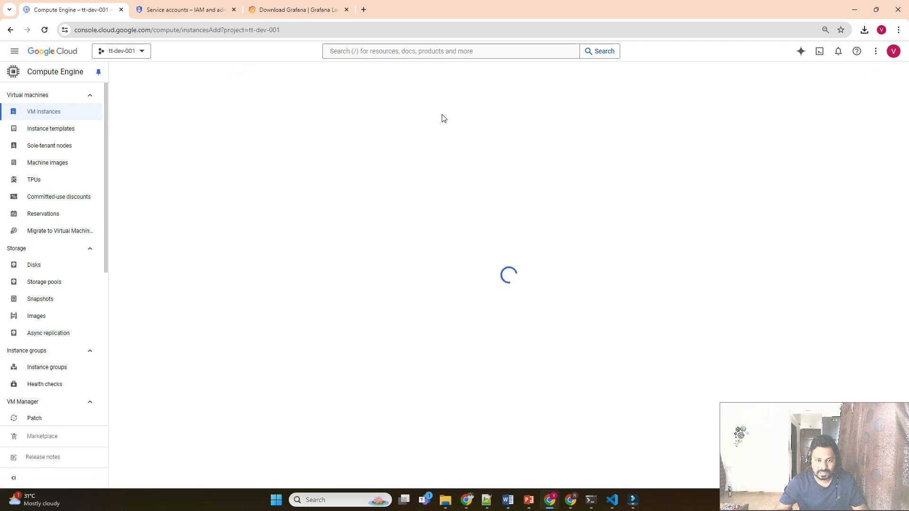
{"action": "left_click", "coordinate": [242, 110]}
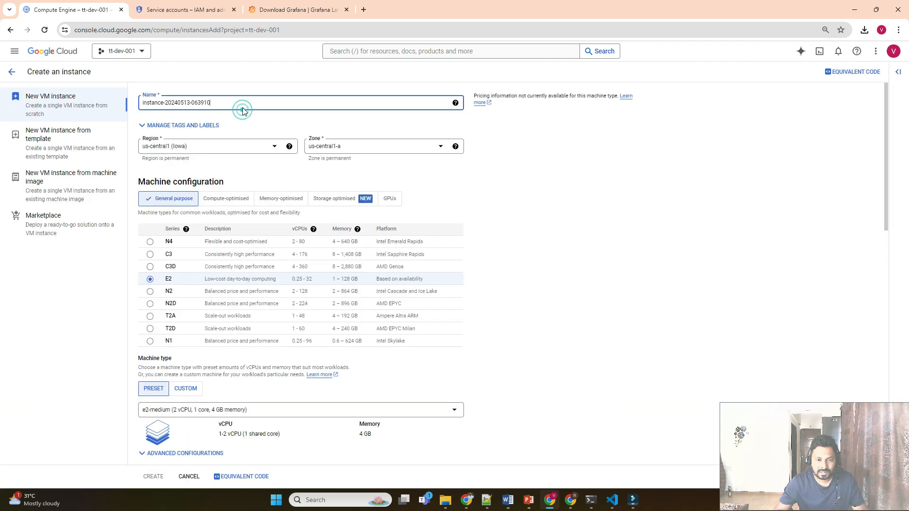
{"action": "triple_click", "coordinate": [243, 107]}
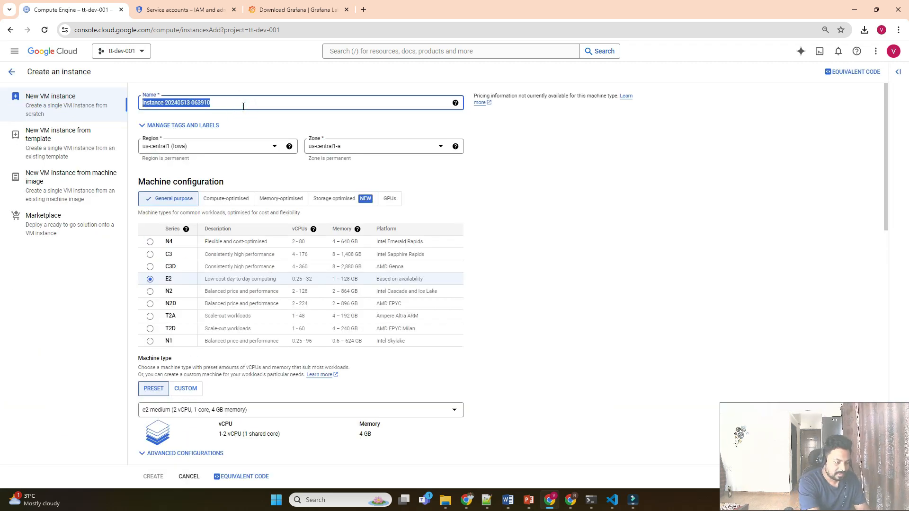
{"action": "type", "text": "grafana-server"}
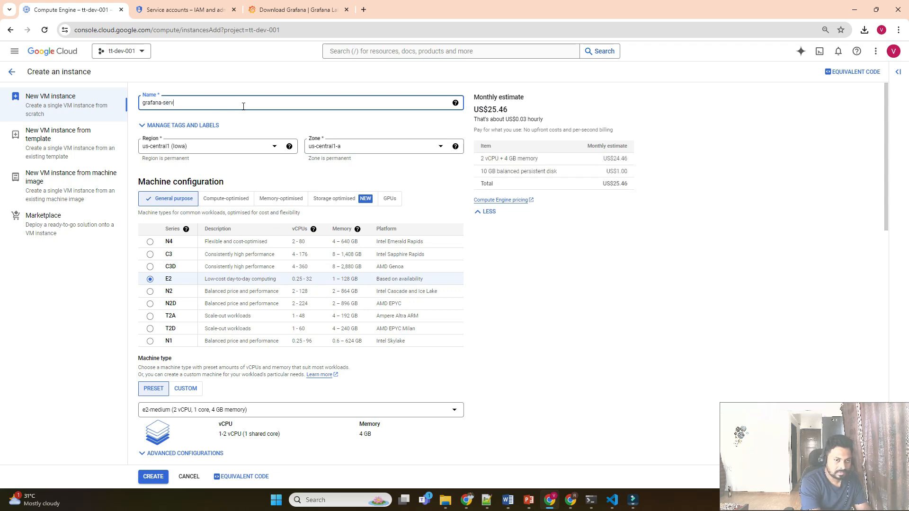
{"action": "left_click", "coordinate": [221, 148]}
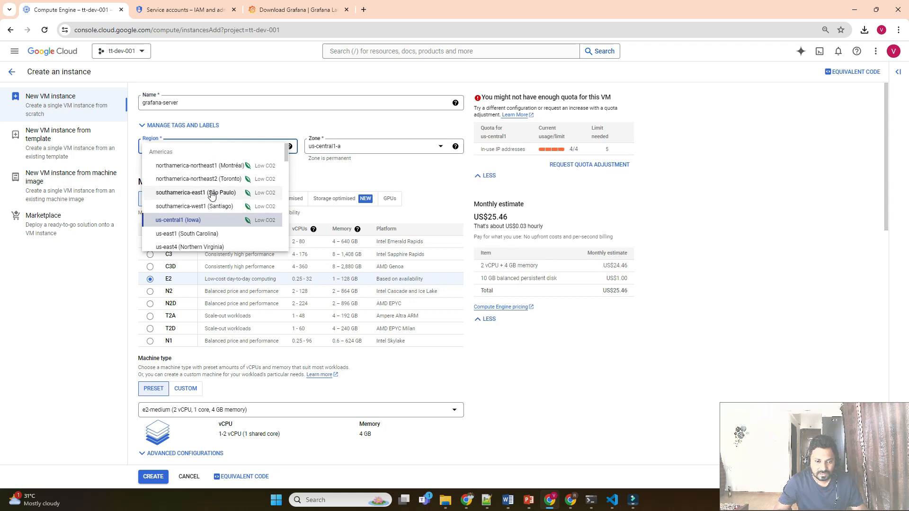
{"action": "scroll", "coordinate": [212, 196], "scroll_direction": "down", "scroll_amount": 1}
{"action": "left_click", "coordinate": [191, 197]}
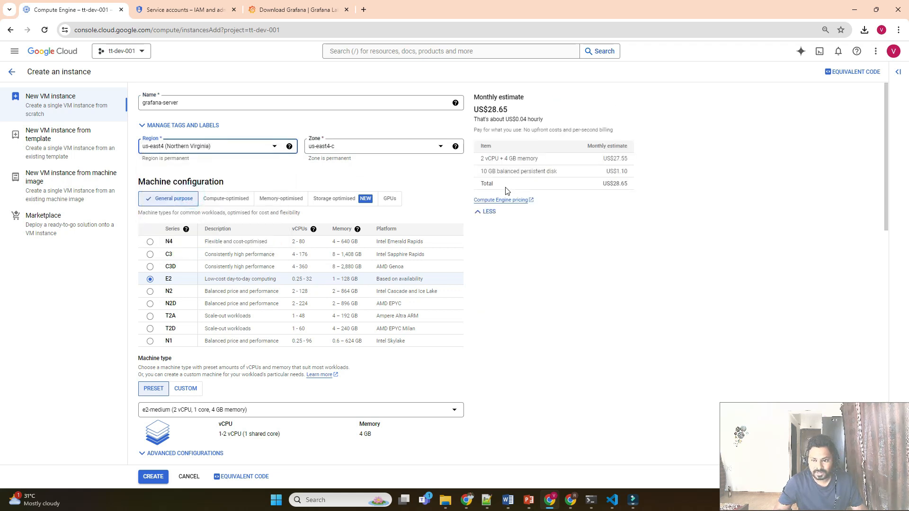
Attach grafana-sa, allow HTTP and HTTPS, install the Ops Agent, and create the VM.
{"action": "scroll", "coordinate": [251, 257], "scroll_direction": "down", "scroll_amount": 13}
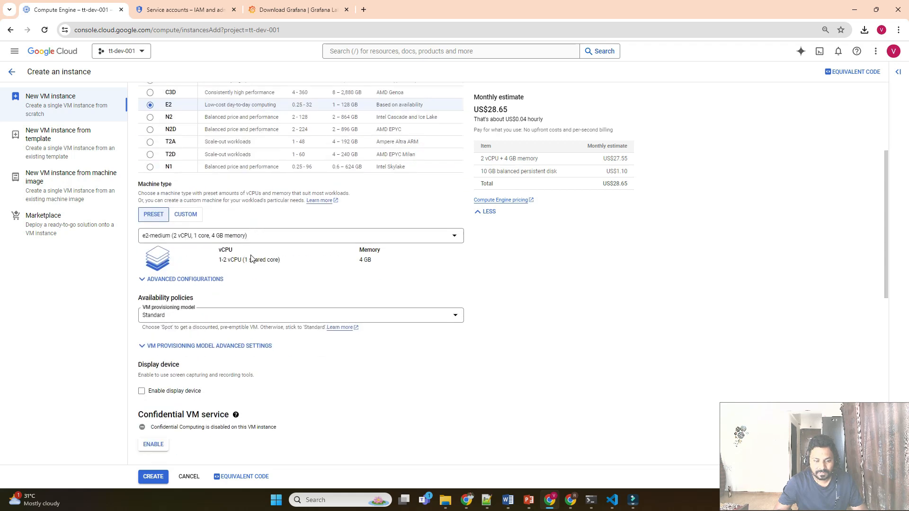
{"action": "scroll", "coordinate": [251, 258], "scroll_direction": "down", "scroll_amount": 2}
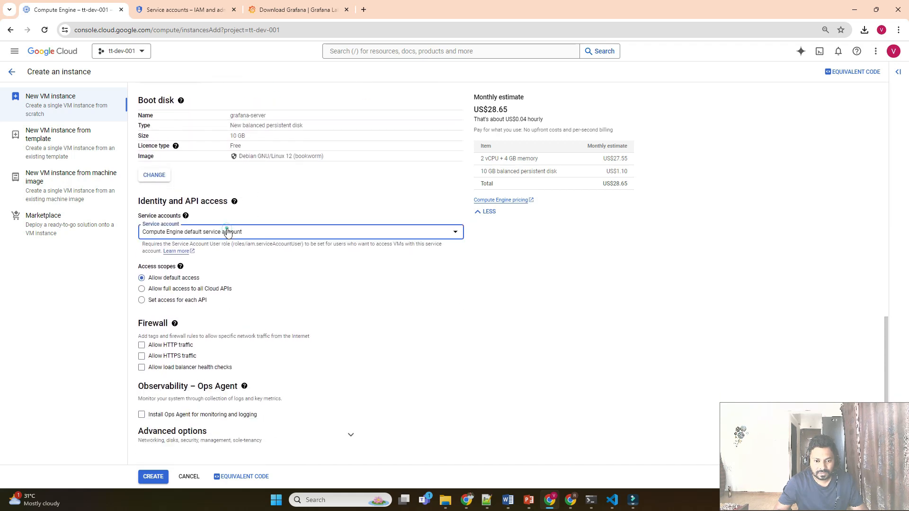
{"action": "left_click", "coordinate": [228, 232]}
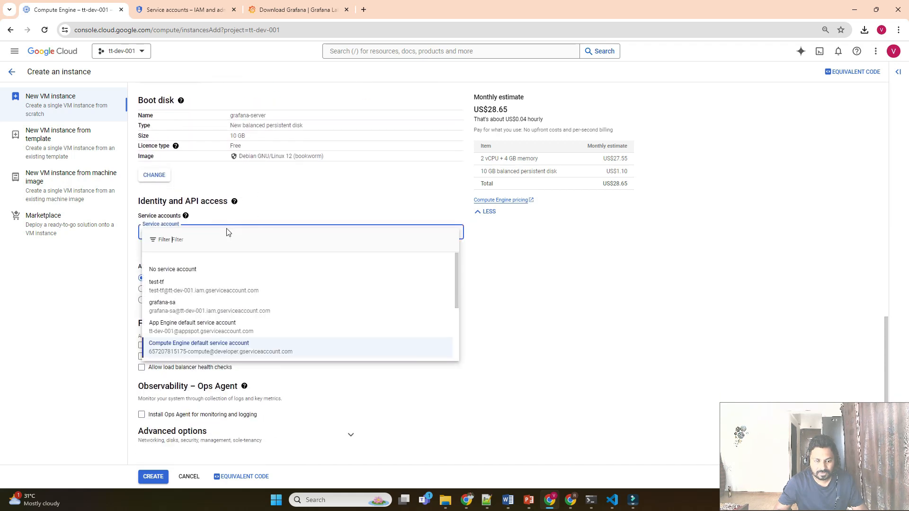
{"action": "left_click", "coordinate": [162, 306]}
{"action": "left_click", "coordinate": [142, 345]}
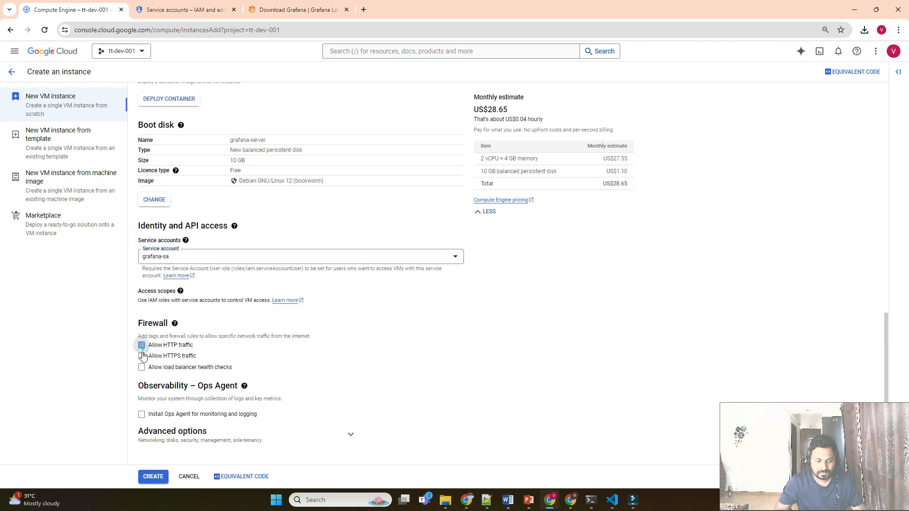
{"action": "left_click", "coordinate": [142, 356]}
{"action": "left_click", "coordinate": [141, 415]}
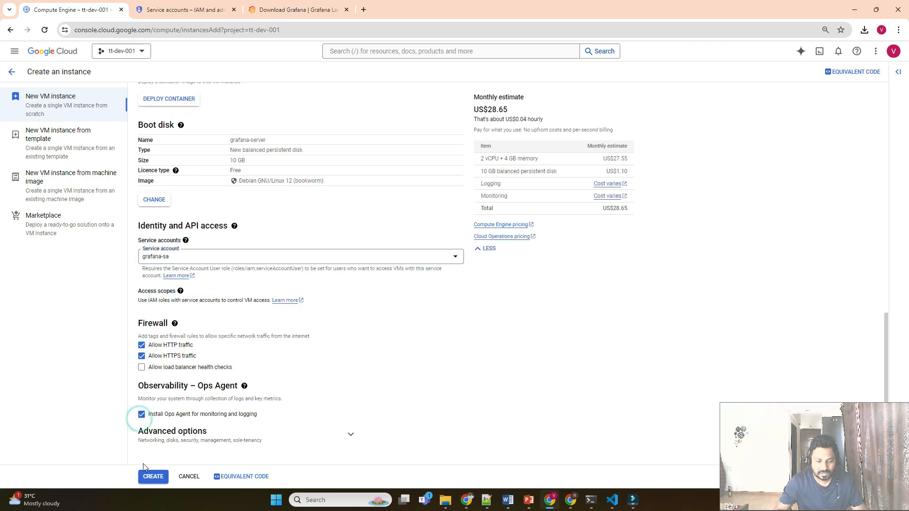
{"action": "left_click", "coordinate": [151, 476]}
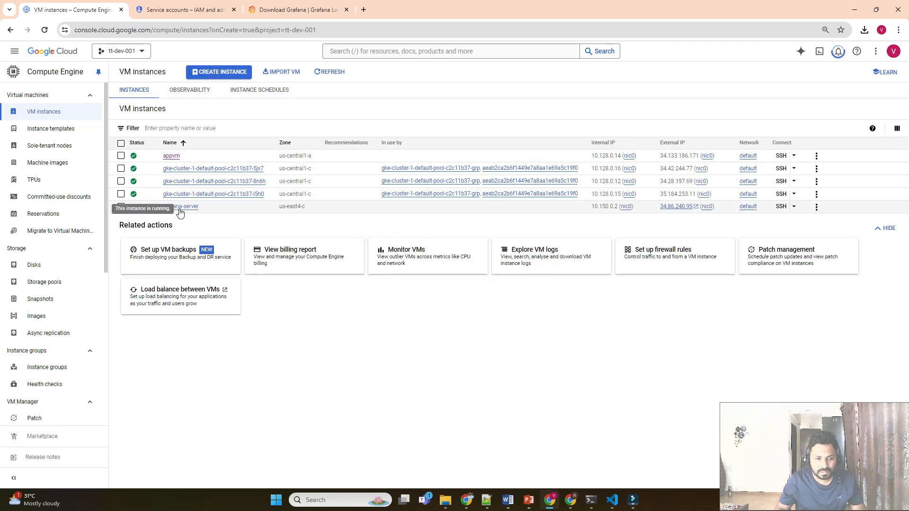
Open an SSH session to grafana-server and run sudo apt-get update.
{"action": "left_click", "coordinate": [781, 207]}
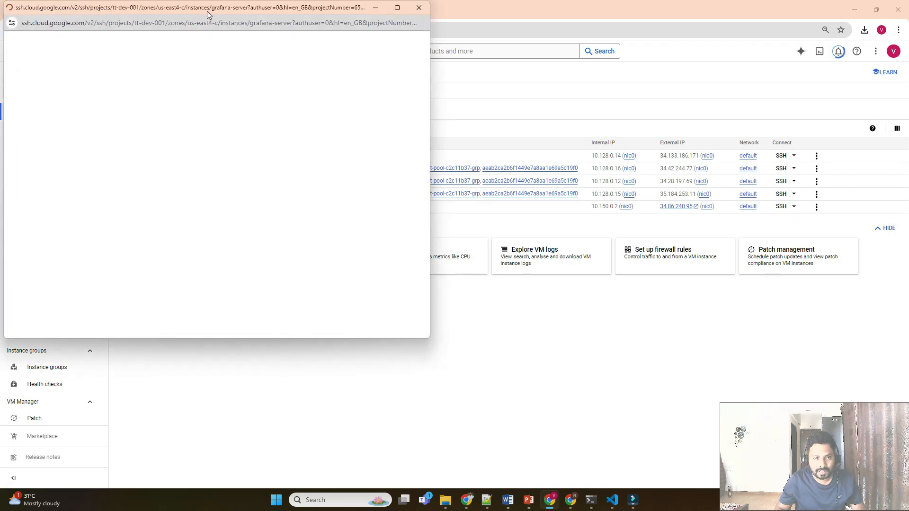
{"action": "left_click_drag", "start_coordinate": [209, 7], "coordinate": [397, 99]}
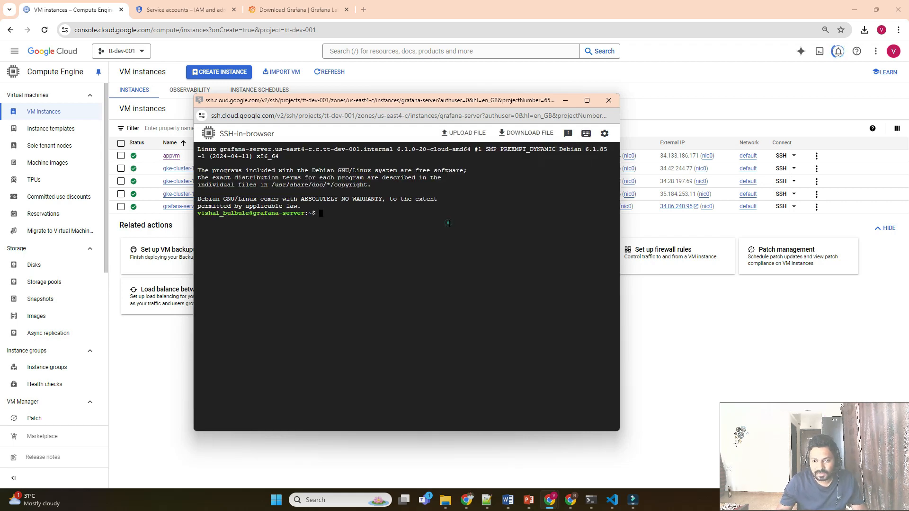
{"action": "left_click", "coordinate": [587, 100]}
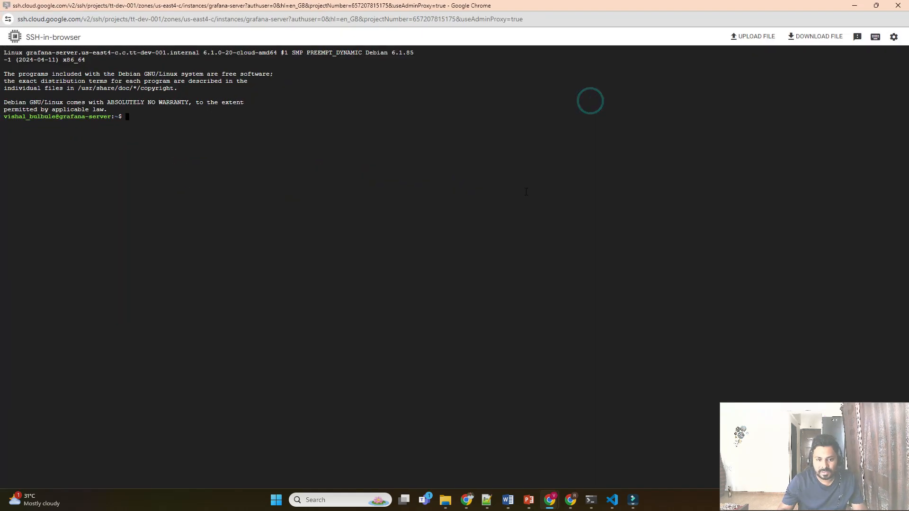
{"action": "type", "text": "sudo"}
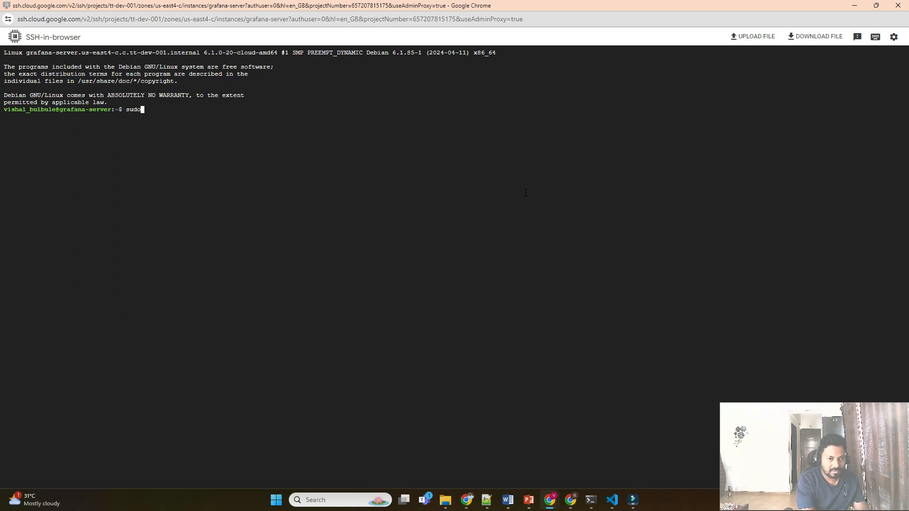
{"action": "type", "text": " apt"}
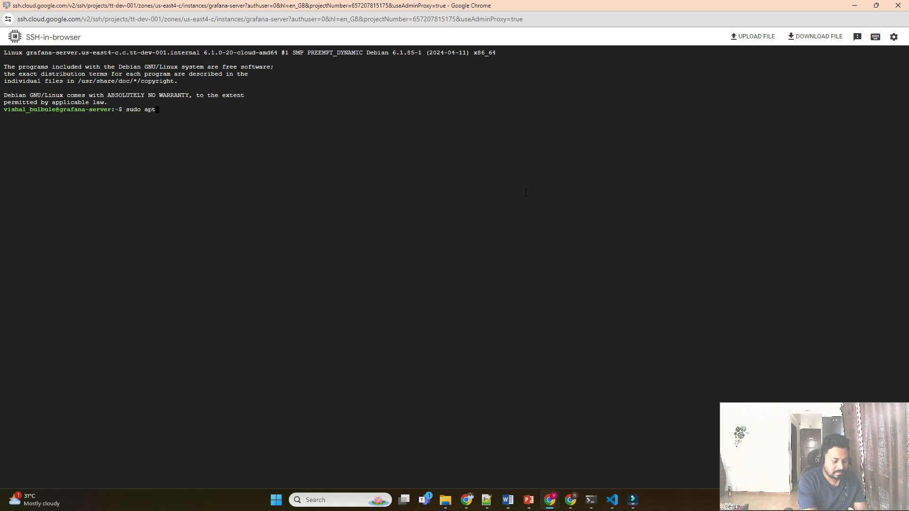
{"action": "type", "text": "-get updat"}
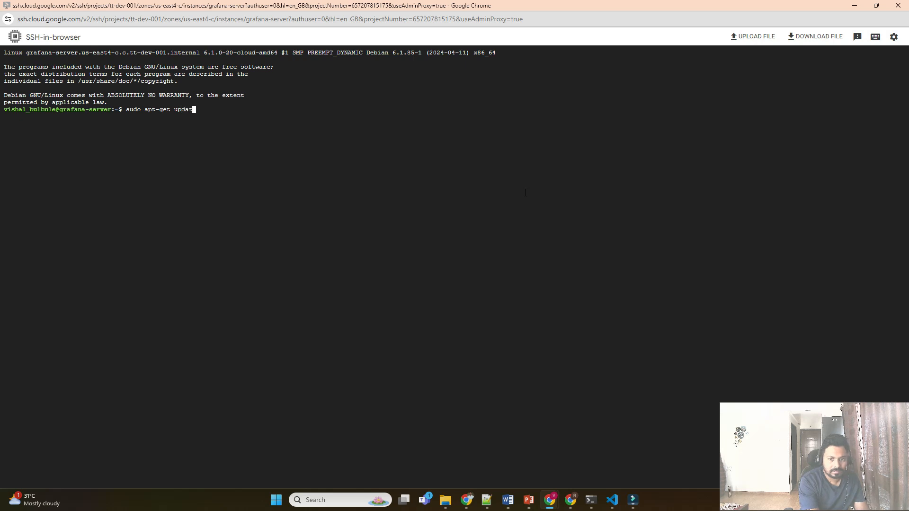
{"action": "type", "text": "e"}
{"action": "key", "text": "Return"}
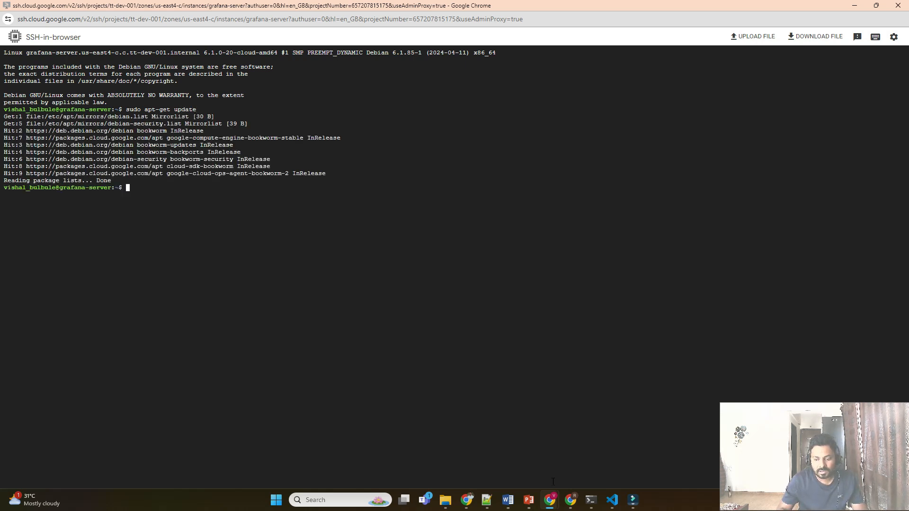
Copy the three Ubuntu/Debian Grafana install commands from the download page.
{"action": "mouse_move", "coordinate": [550, 503]}
{"action": "left_click", "coordinate": [504, 468]}
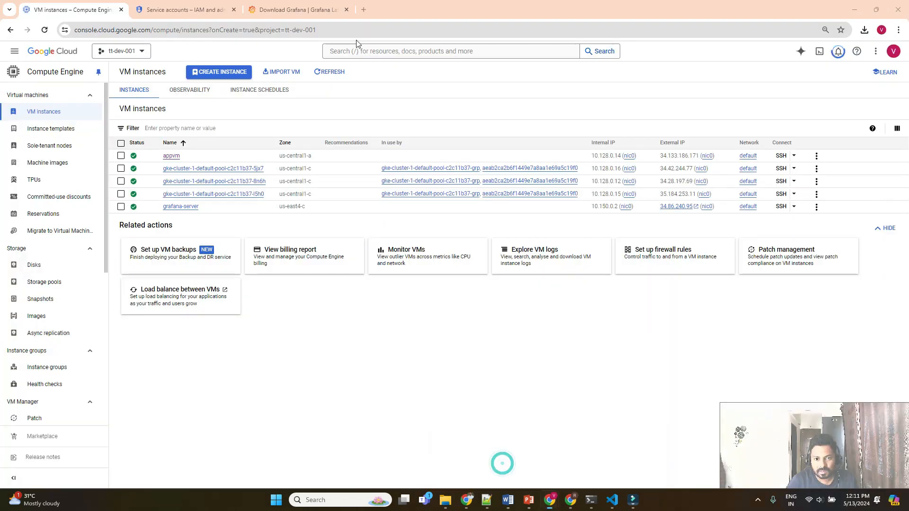
{"action": "left_click", "coordinate": [297, 10]}
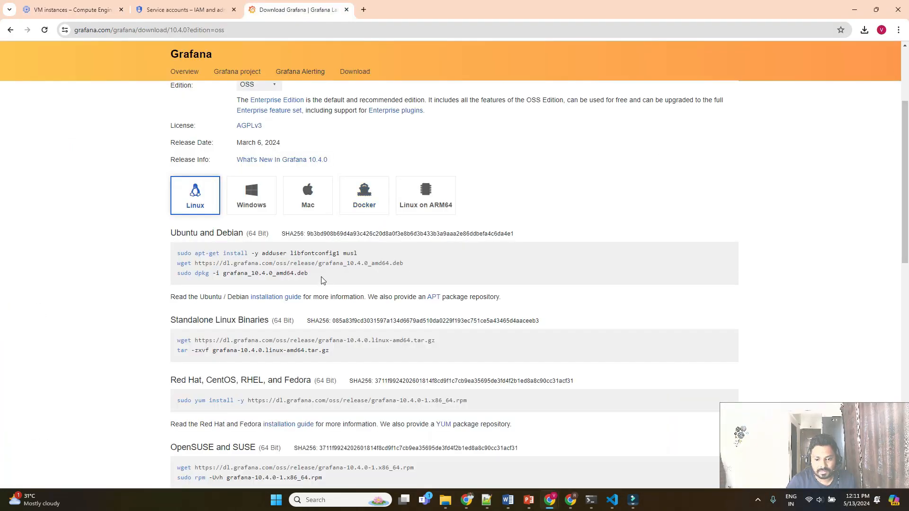
{"action": "left_click_drag", "start_coordinate": [325, 279], "coordinate": [178, 256]}
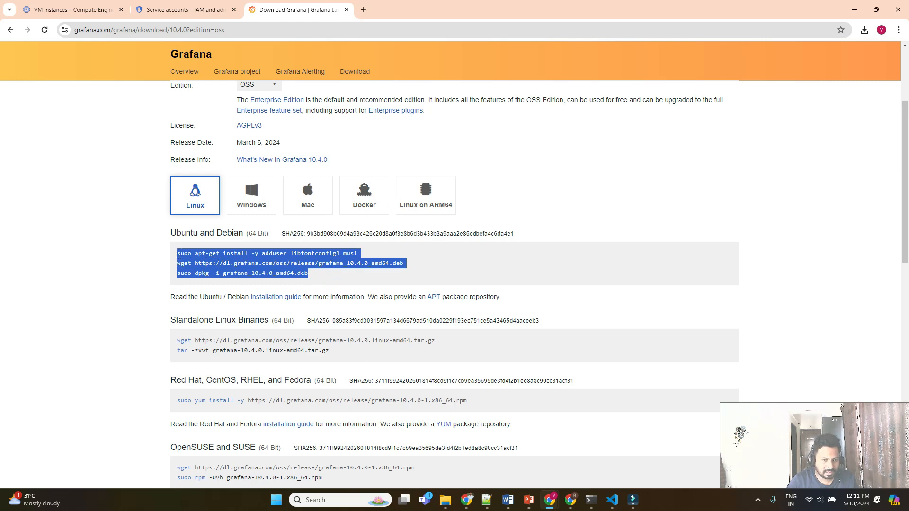
Paste the install commands into the SSH terminal and run them.
{"action": "key", "text": "alt+Tab"}
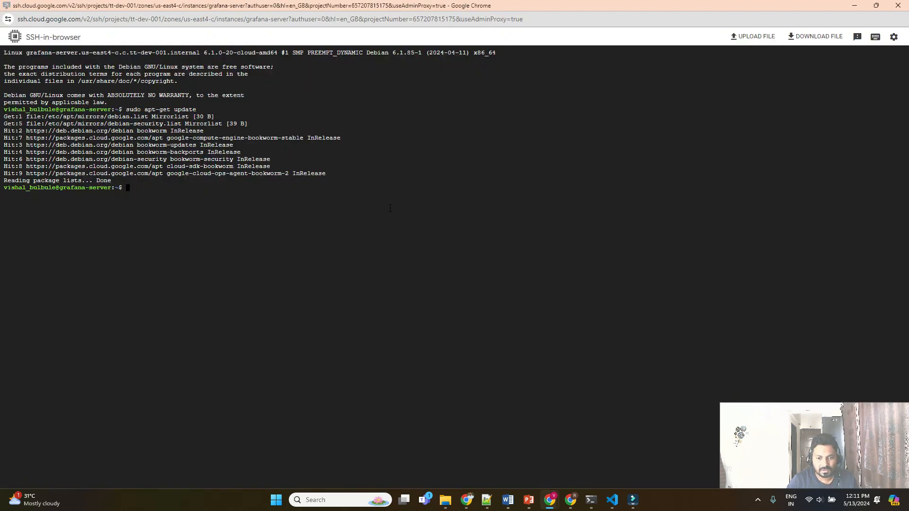
{"action": "right_click", "coordinate": [390, 208]}
{"action": "left_click", "coordinate": [410, 297]}
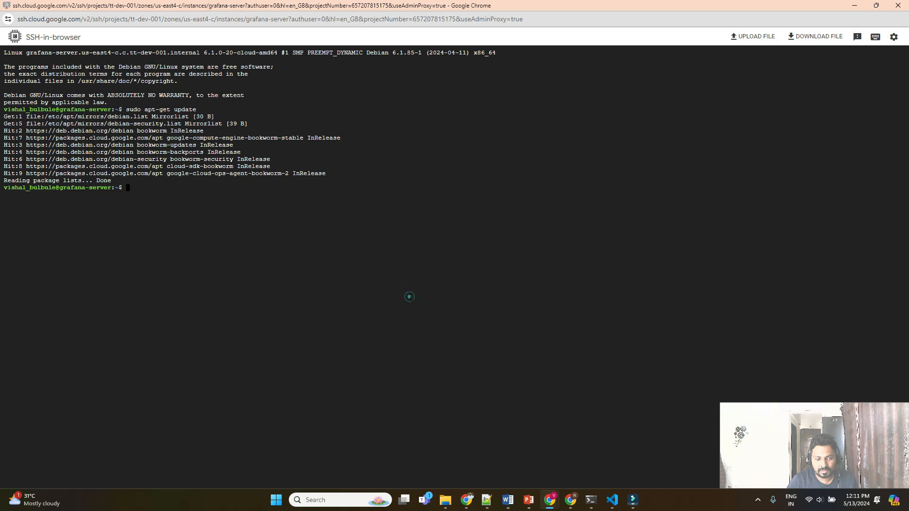
{"action": "key", "text": "Return"}
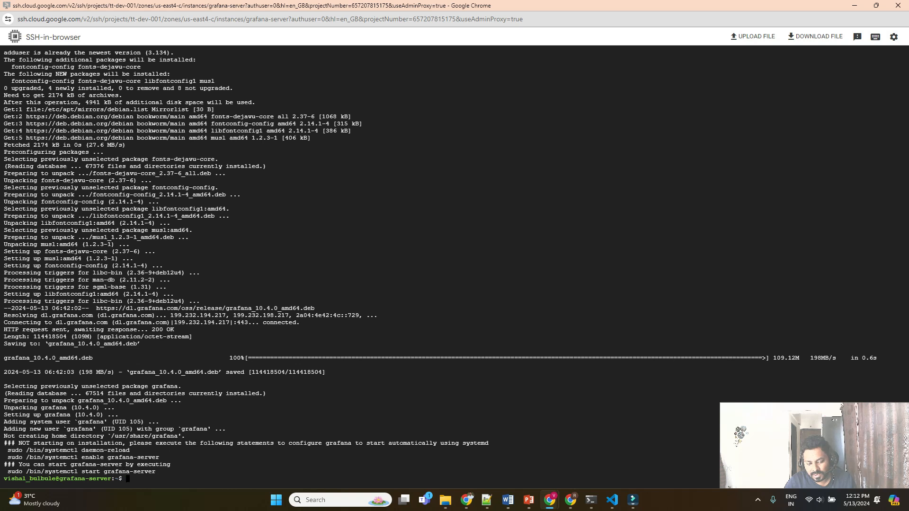
Run sudo systemctl start grafana-server in the terminal.
{"action": "left_click", "coordinate": [200, 475]}
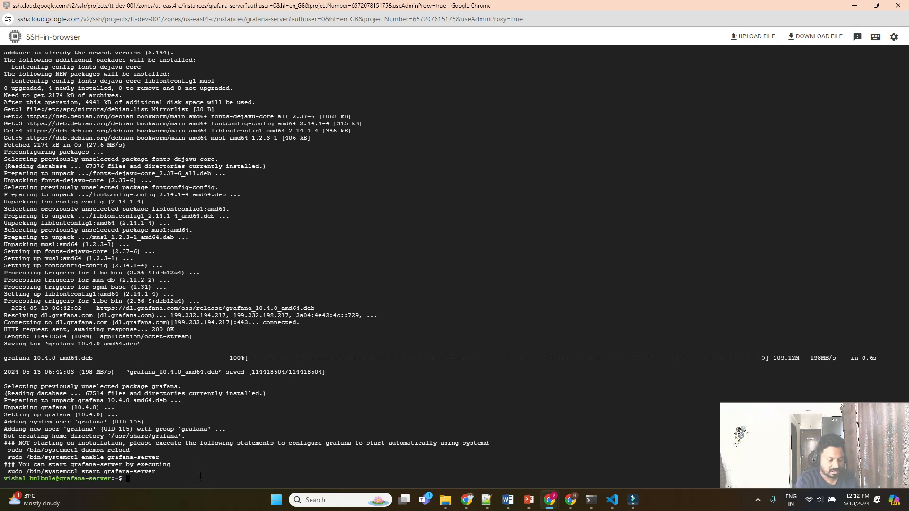
{"action": "type", "text": "sudo sys"}
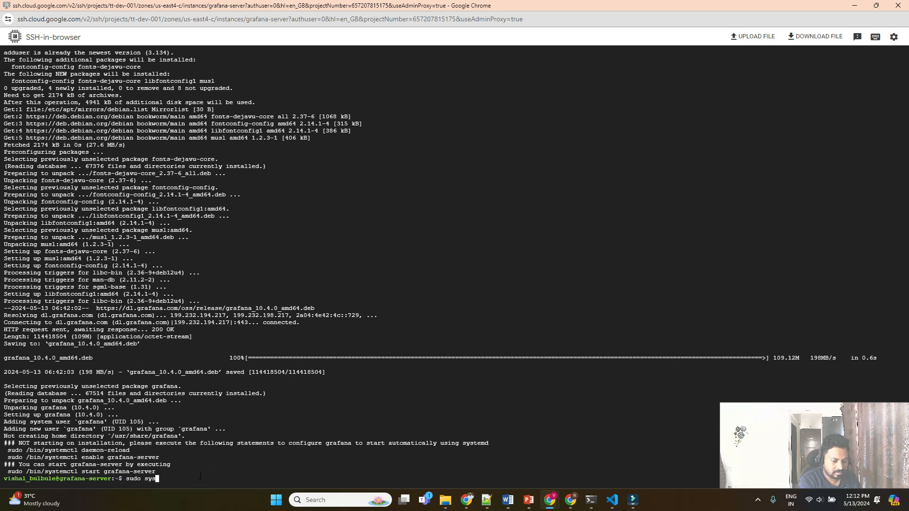
{"action": "type", "text": "temctl"}
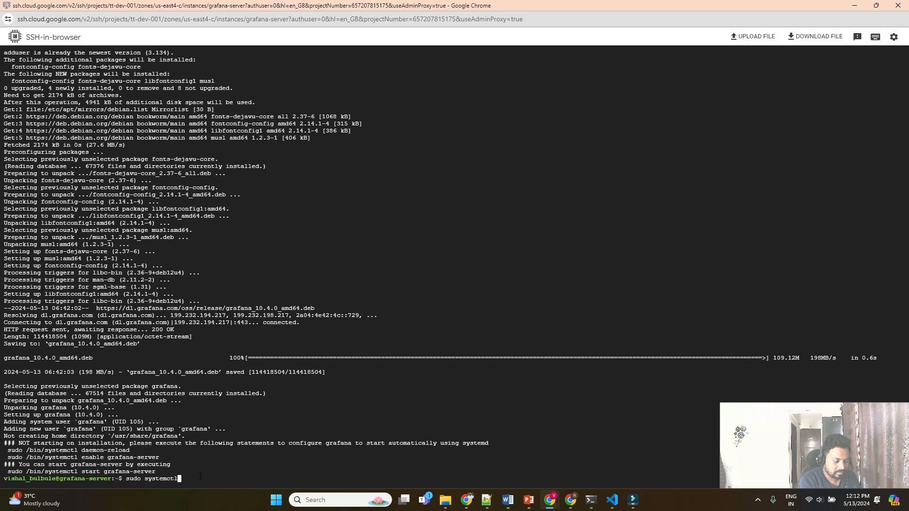
{"action": "type", "text": " start grafan"}
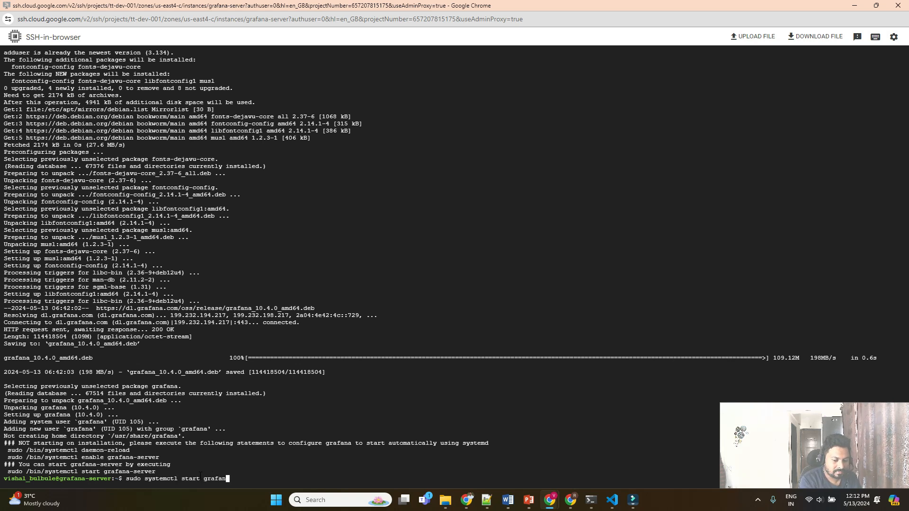
{"action": "key", "text": "BackSpace"}
{"action": "type", "text": "na"}
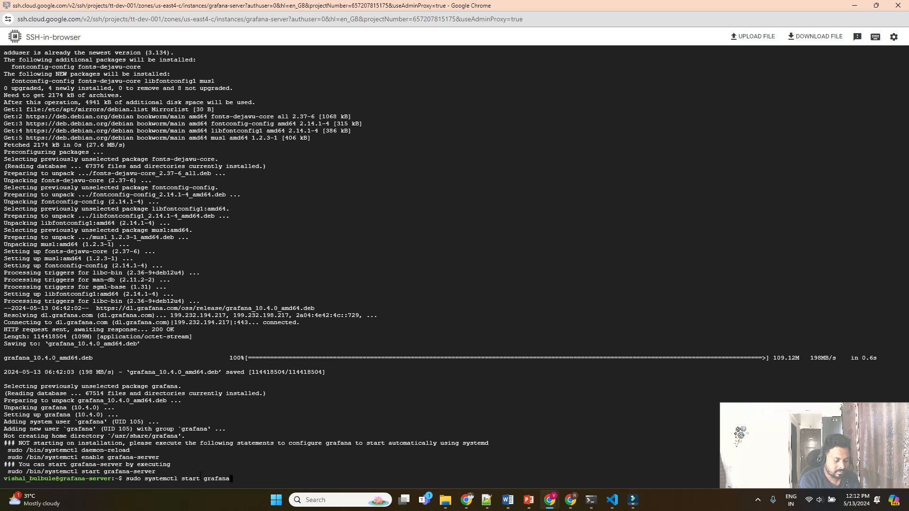
{"action": "type", "text": "-server"}
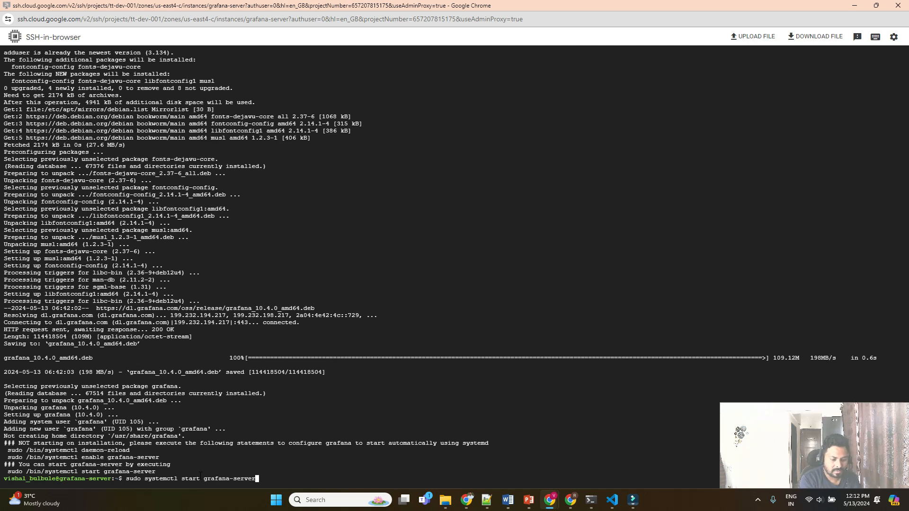
{"action": "key", "text": "Return"}
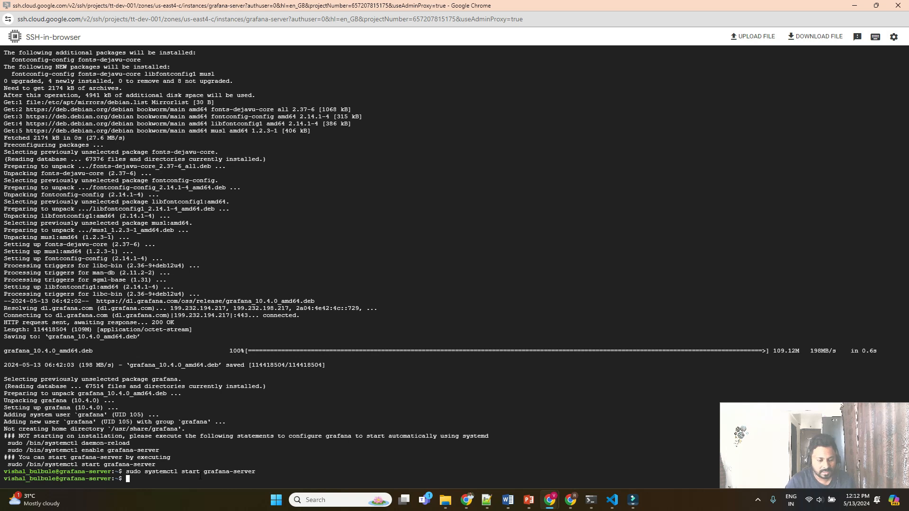
Run sudo systemctl status grafana-server, confirm active (running), and quit the pager.
{"action": "key", "text": "Up"}
{"action": "key", "text": "Left"}
{"action": "key", "text": "Left"}
{"action": "key", "text": "Left"}
{"action": "key", "text": "Left"}
{"action": "key", "text": "Left"}
{"action": "key", "text": "Left"}
{"action": "key", "text": "Left"}
{"action": "key", "text": "Left"}
{"action": "key", "text": "Left"}
{"action": "key", "text": "Left"}
{"action": "key", "text": "Left"}
{"action": "key", "text": "Left"}
{"action": "key", "text": "Left"}
{"action": "key", "text": "Left"}
{"action": "key", "text": "Left"}
{"action": "key", "text": "Left"}
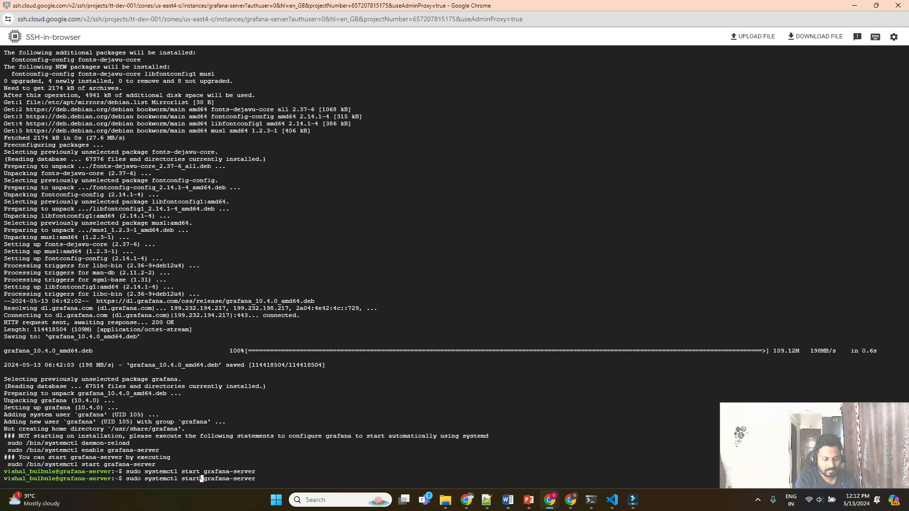
{"action": "key", "text": "Delete"}
{"action": "key", "text": "BackSpace"}
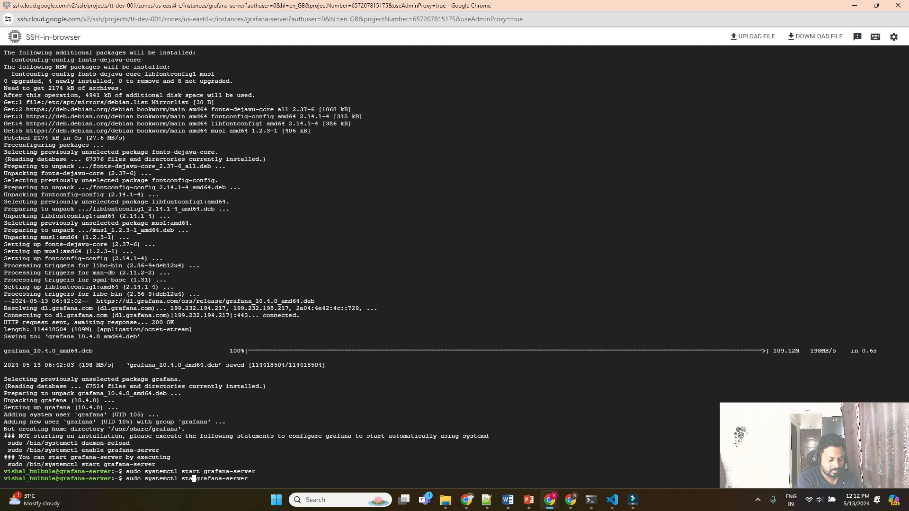
{"action": "type", "text": "tus"}
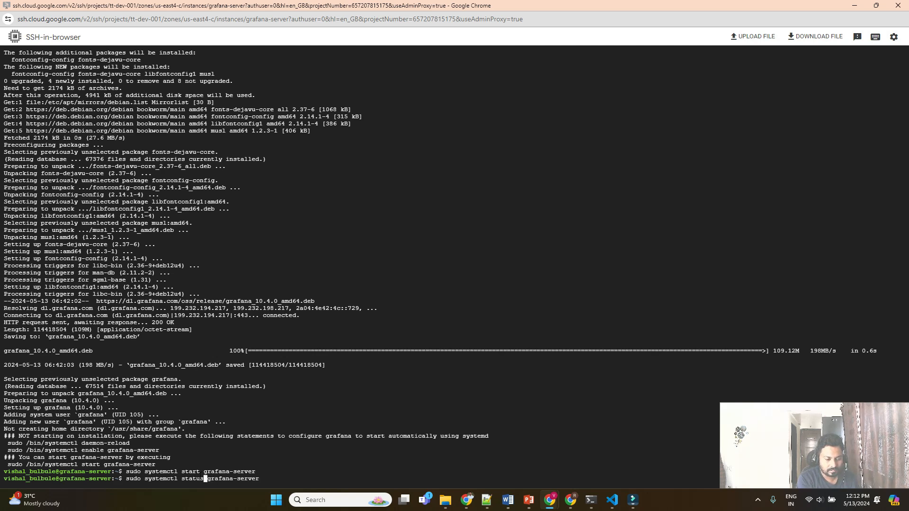
{"action": "key", "text": "Return"}
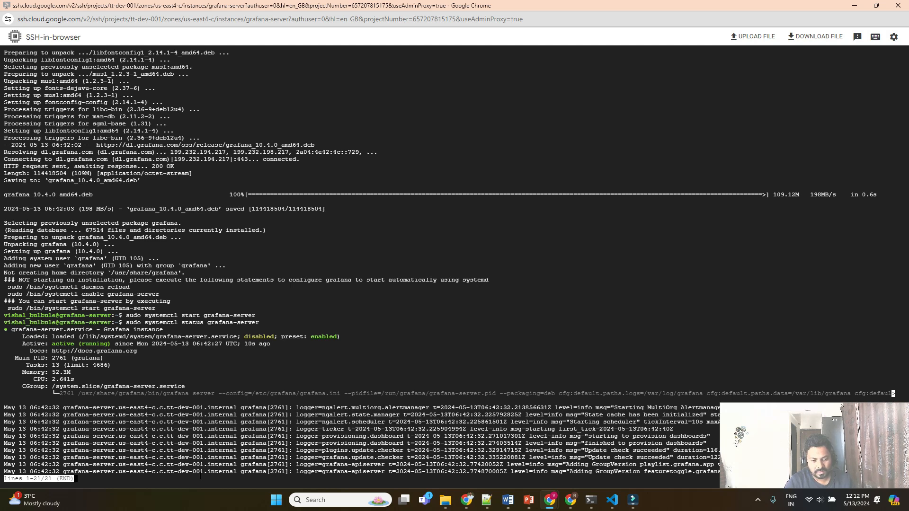
{"action": "key", "text": "9"}
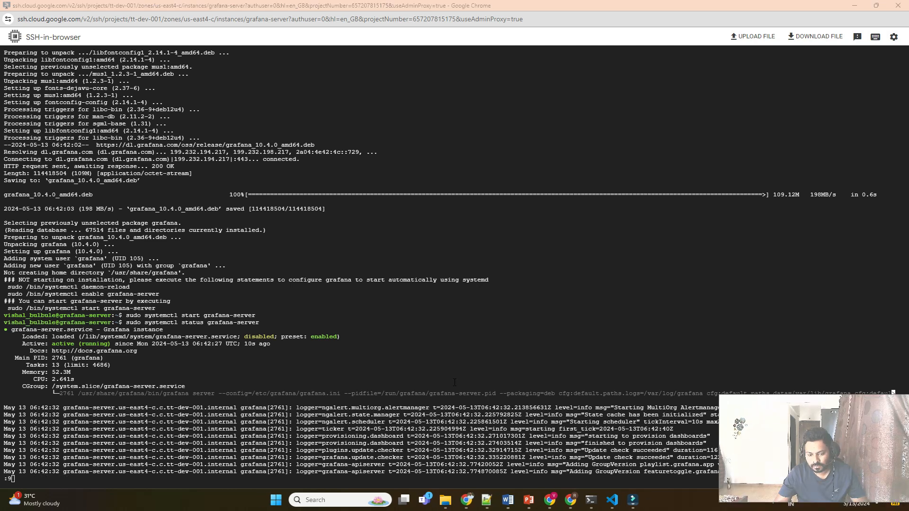
{"action": "left_click", "coordinate": [452, 377]}
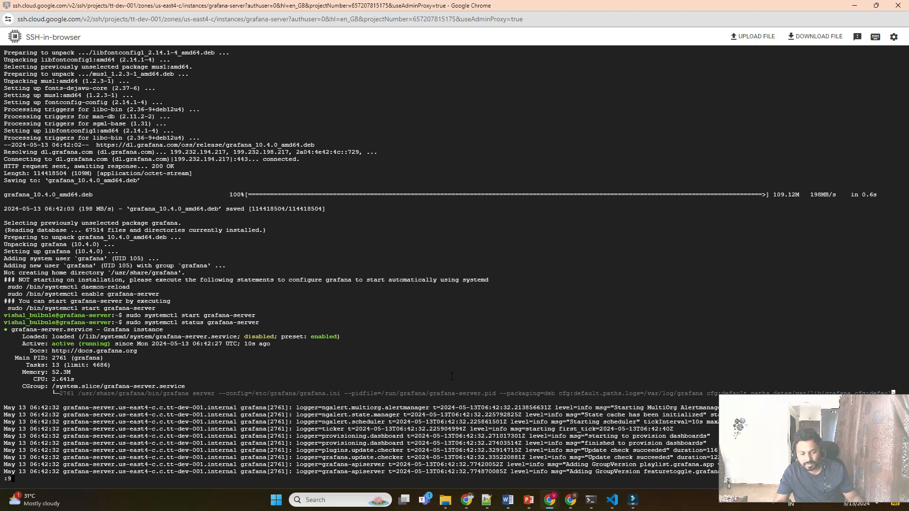
{"action": "key", "text": "q"}
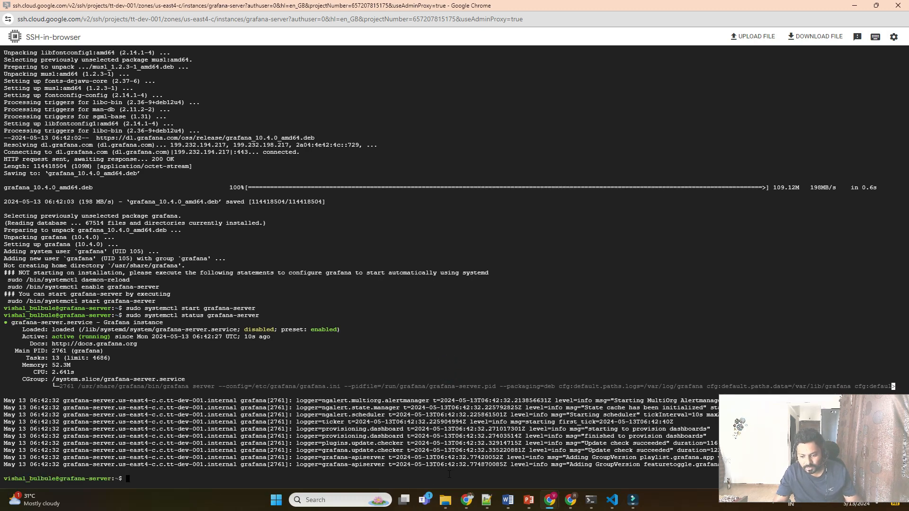
Bring the Google Cloud Console VM instances list back into view.
{"action": "mouse_move", "coordinate": [550, 500]}
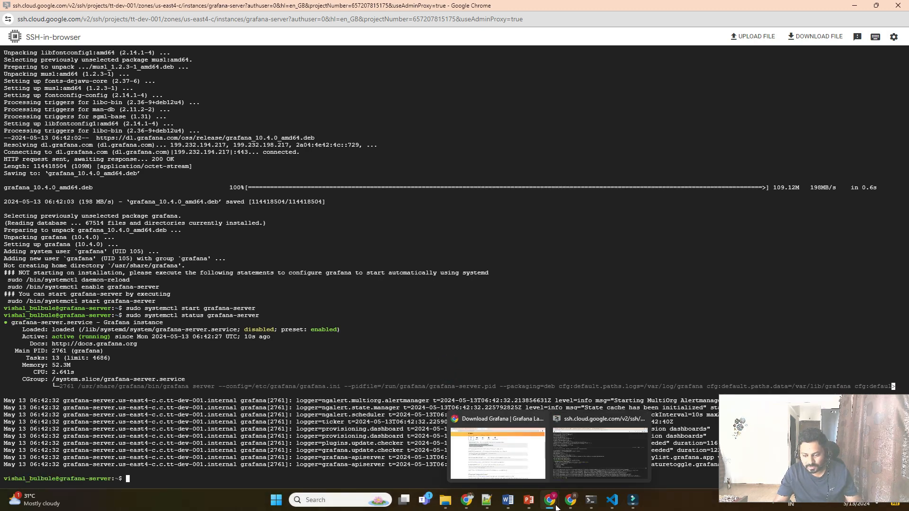
{"action": "left_click", "coordinate": [512, 460]}
{"action": "left_click", "coordinate": [73, 10]}
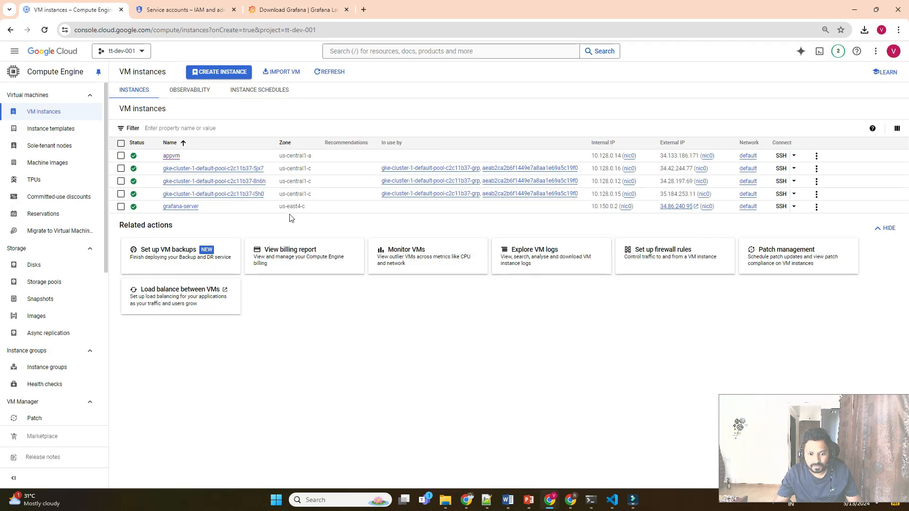
Open grafana-server's external IP 34.86.240.95 in a new browser tab.
{"action": "left_click", "coordinate": [699, 209]}
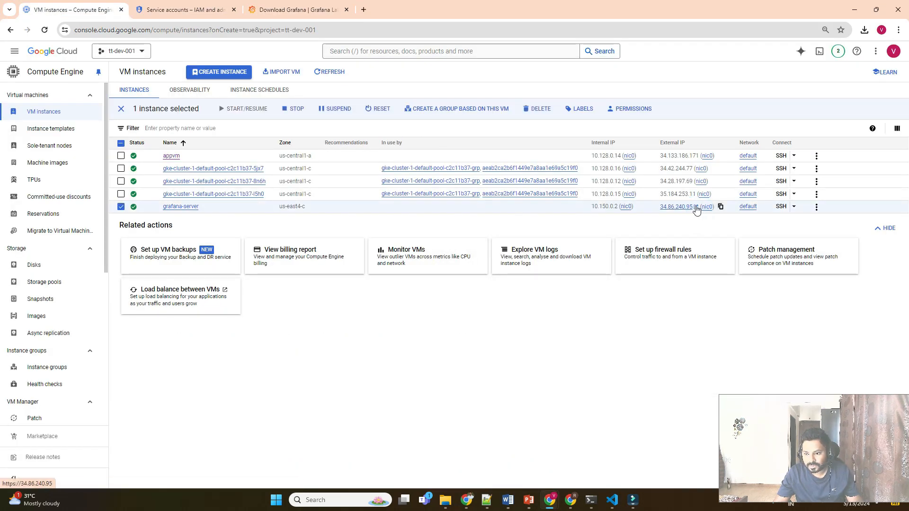
{"action": "left_click", "coordinate": [676, 207]}
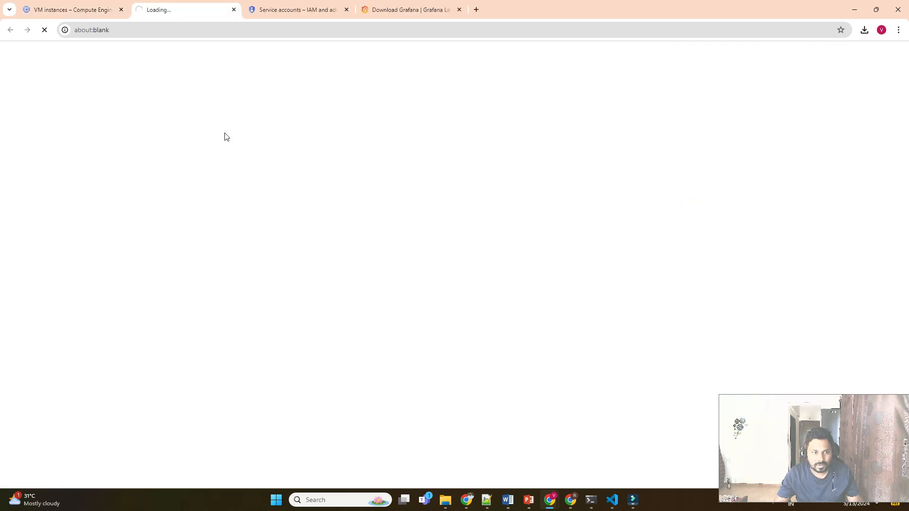
{"action": "left_click", "coordinate": [70, 7]}
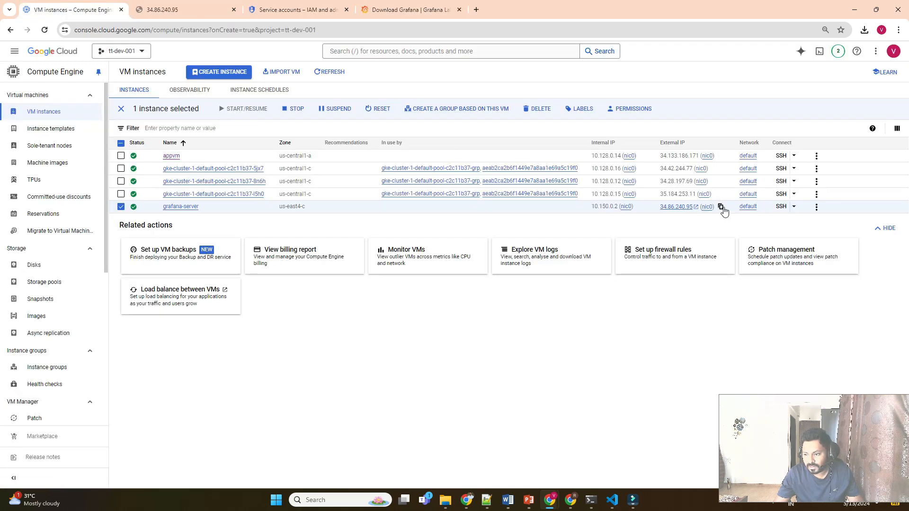
{"action": "left_click", "coordinate": [203, 7]}
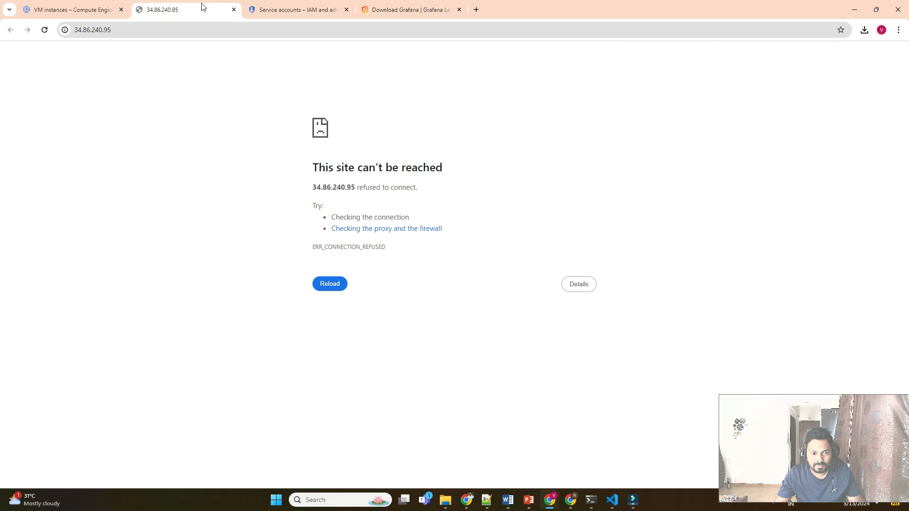
Retry loading 34.86.240.95 and confirm it still shows ERR_CONNECTION_REFUSED.
{"action": "left_click", "coordinate": [176, 30]}
{"action": "key", "text": "Return"}
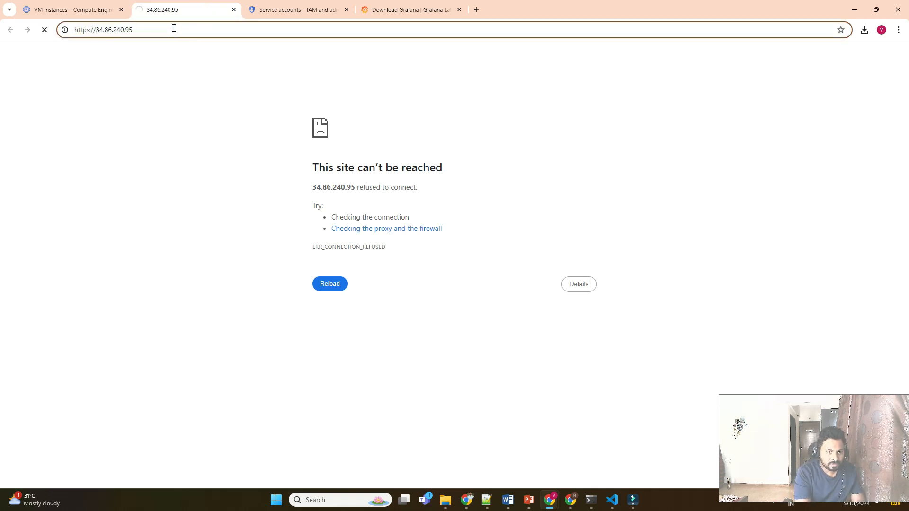
{"action": "left_click", "coordinate": [174, 28]}
{"action": "key", "text": "Return"}
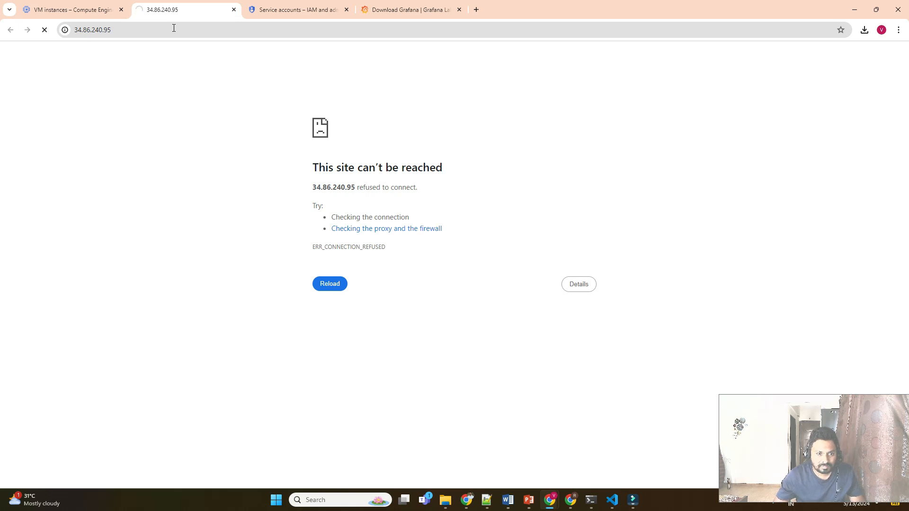
{"action": "triple_click", "coordinate": [393, 189]}
{"action": "left_click", "coordinate": [209, 141]}
{"action": "left_click", "coordinate": [137, 29]}
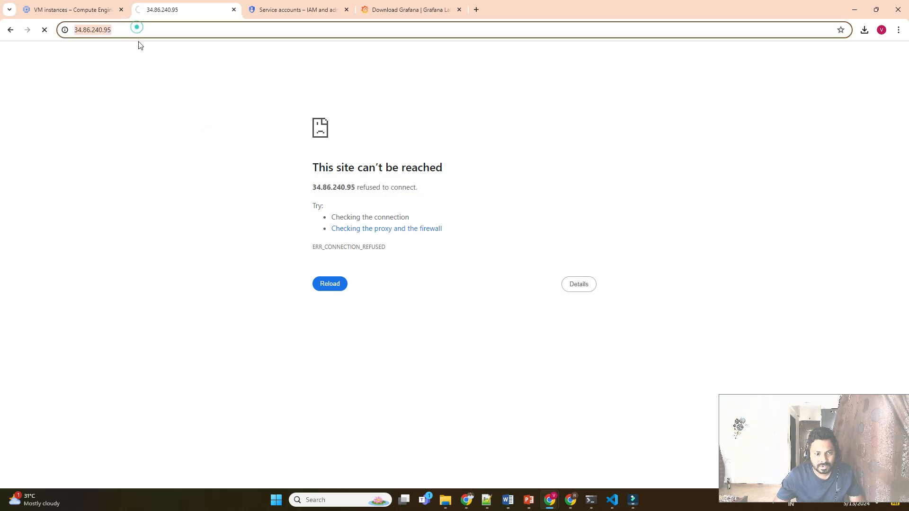
{"action": "left_click", "coordinate": [157, 96]}
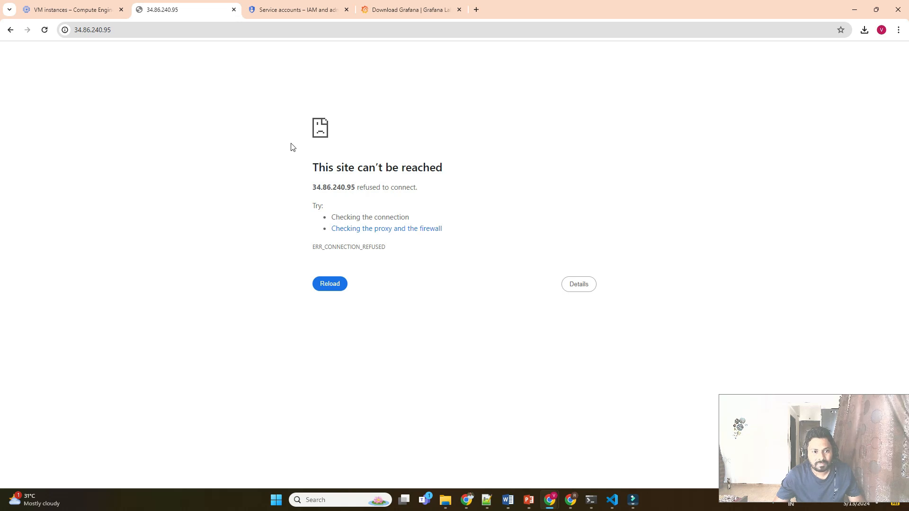
{"action": "key", "text": "F5"}
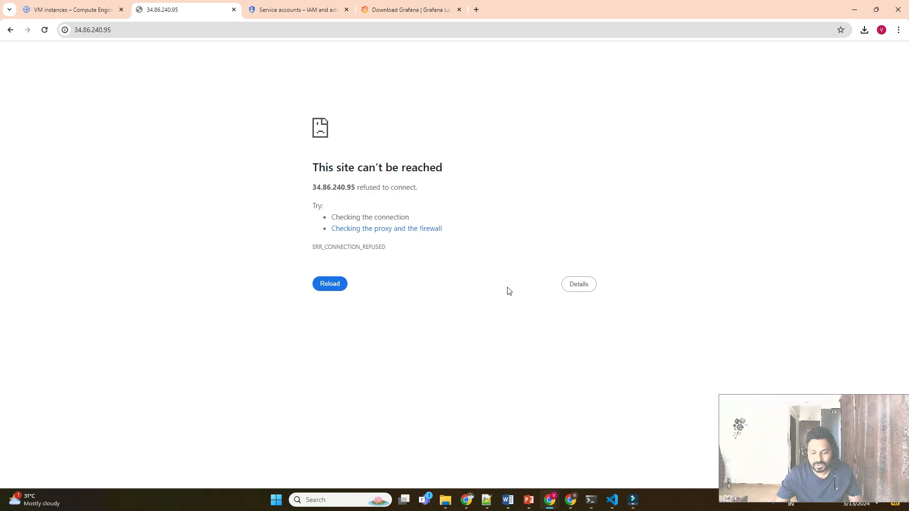
In the VM's SSH terminal, try 'sudo cd' into /etc/grafana and list the directory.
{"action": "mouse_move", "coordinate": [553, 499]}
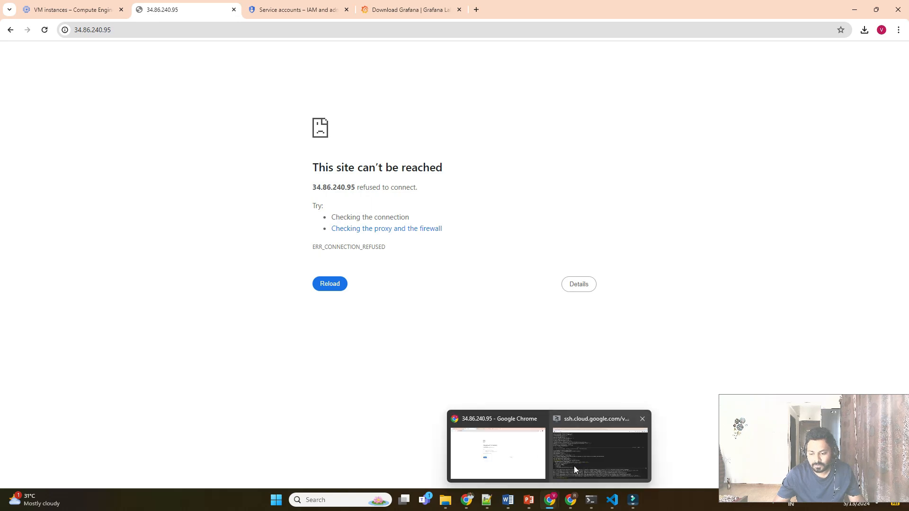
{"action": "left_click", "coordinate": [582, 451]}
{"action": "left_click", "coordinate": [455, 354]}
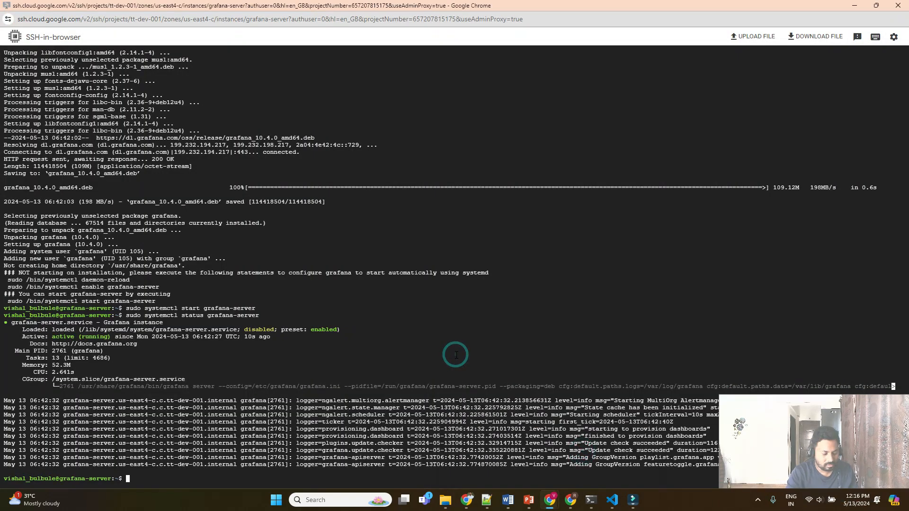
{"action": "type", "text": "sudo "}
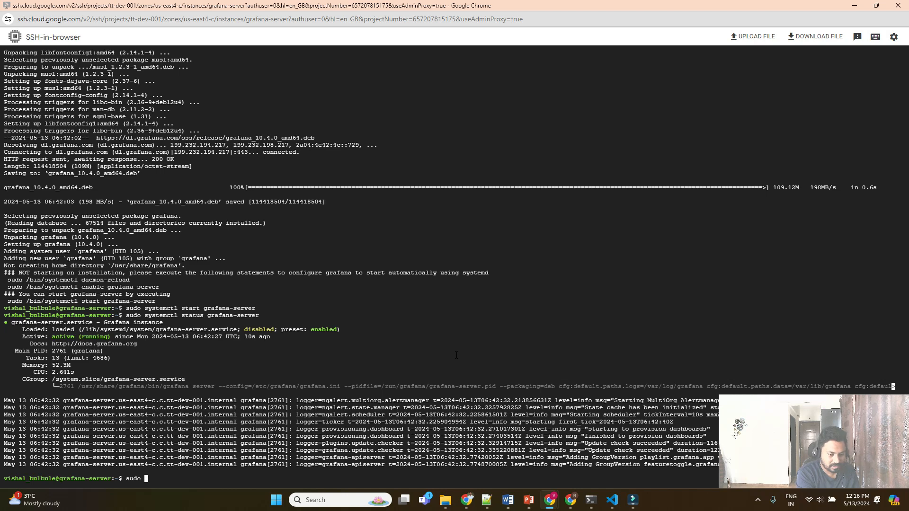
{"action": "type", "text": "cd /etcx"}
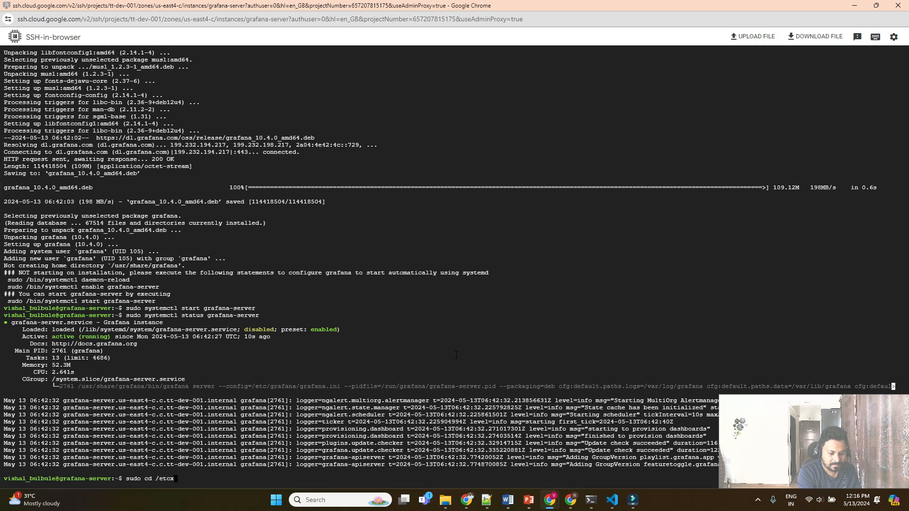
{"action": "key", "text": "BackSpace"}
{"action": "type", "text": "/"}
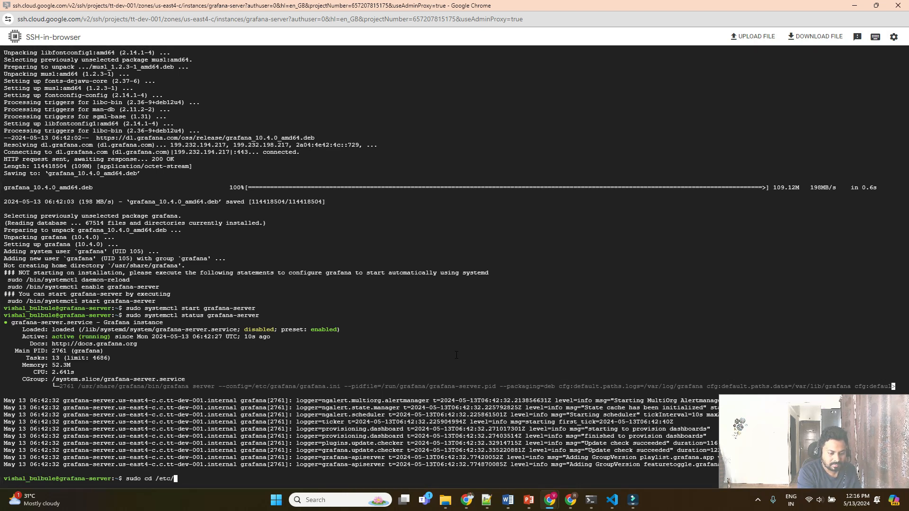
{"action": "type", "text": "gra"}
{"action": "key", "text": "Tab"}
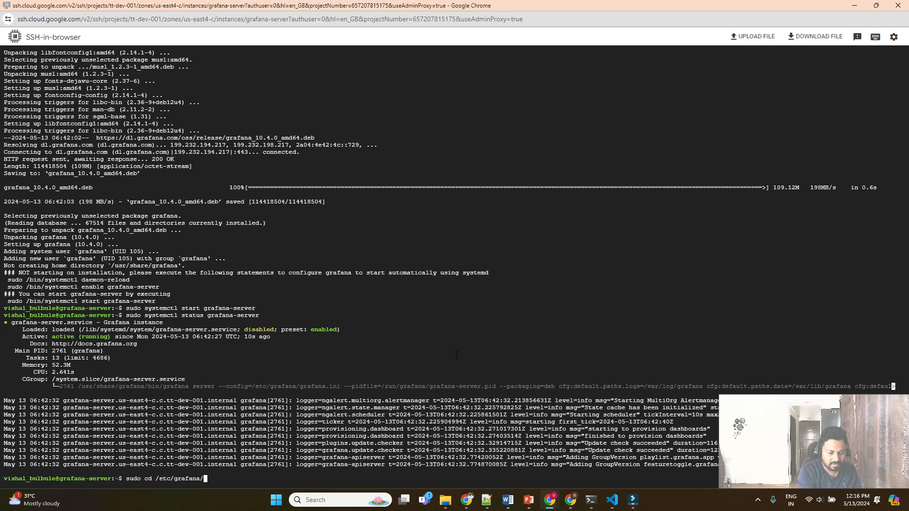
{"action": "key", "text": "Return"}
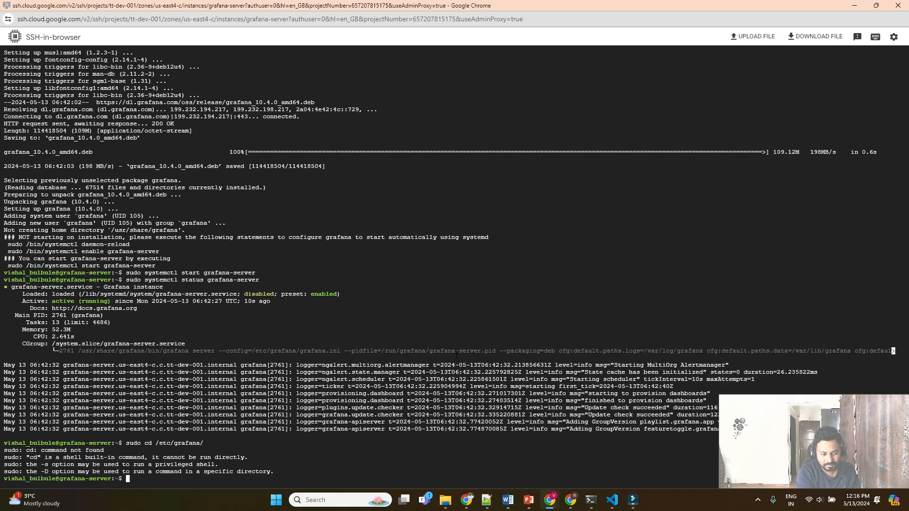
{"action": "type", "text": "ls"}
{"action": "key", "text": "Return"}
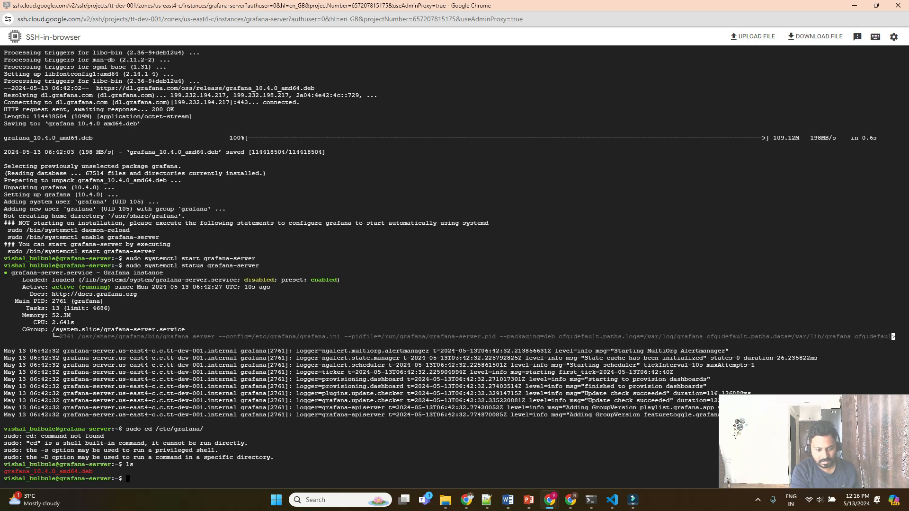
Change into /etc/grafana with cd and list its files.
{"action": "type", "text": "cd "}
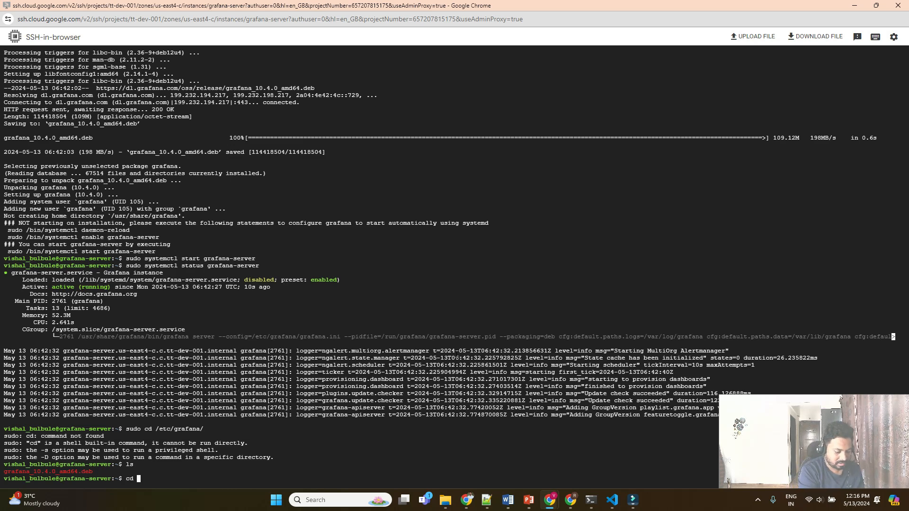
{"action": "type", "text": "/e"}
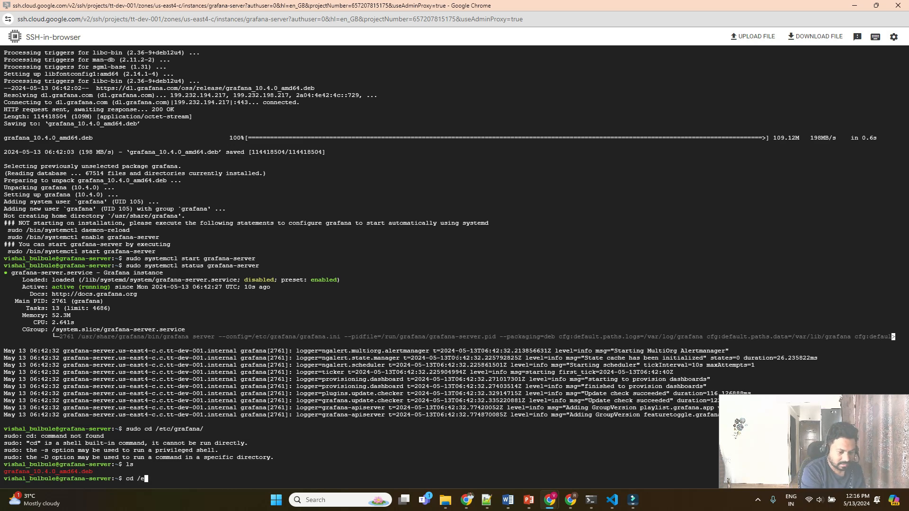
{"action": "type", "text": "tc/gra"}
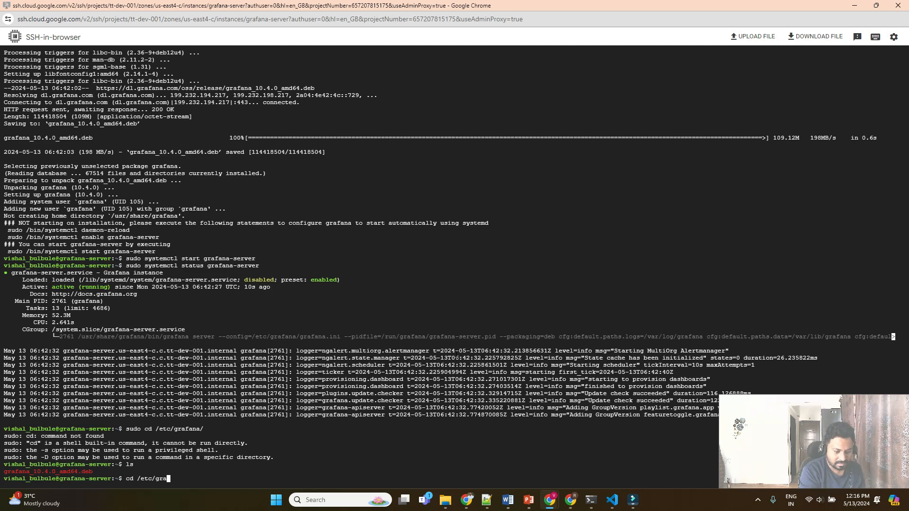
{"action": "key", "text": "Tab"}
{"action": "key", "text": "Return"}
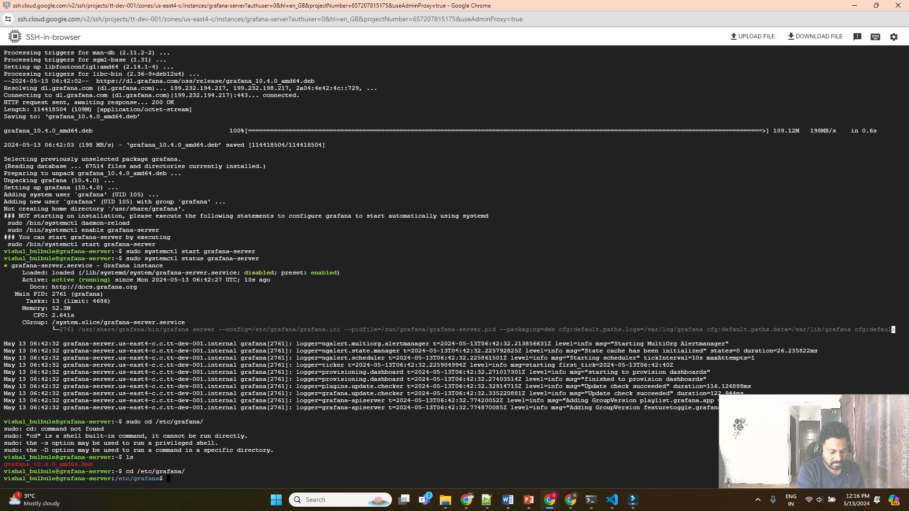
{"action": "type", "text": "ls"}
{"action": "key", "text": "Return"}
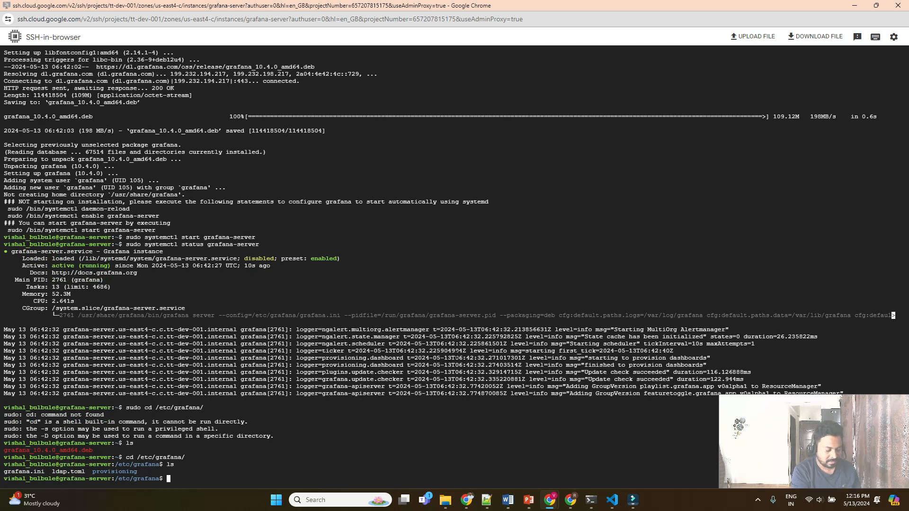
Grep grafana.ini for http_port, print the whole file, then rerun the http_port search.
{"action": "type", "text": "sudo "}
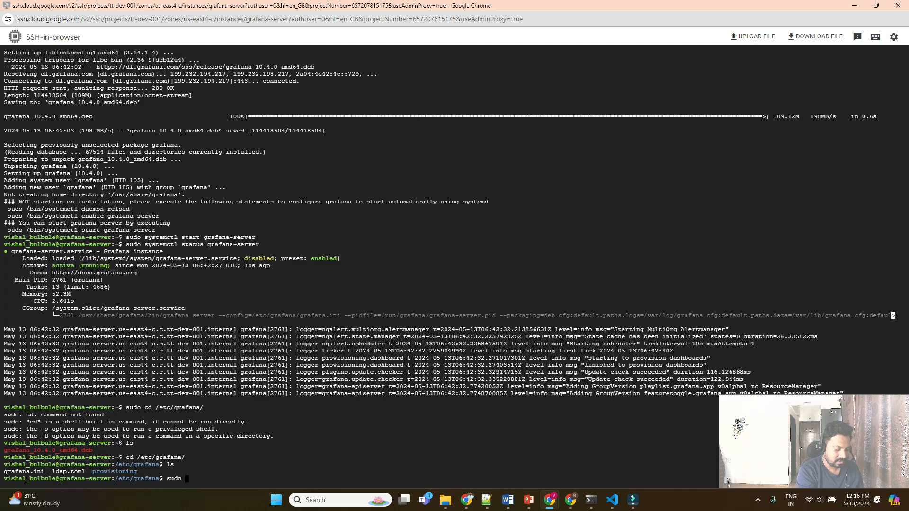
{"action": "type", "text": "grep htt"}
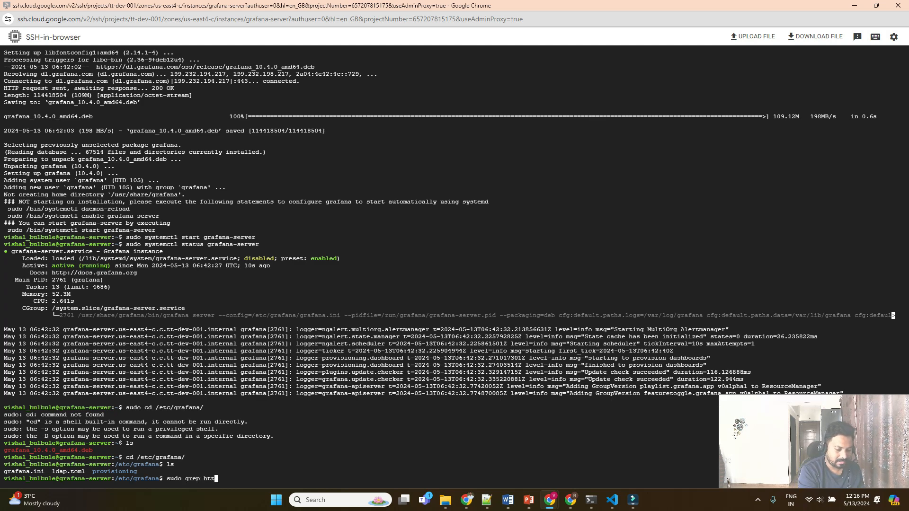
{"action": "type", "text": "p_p"}
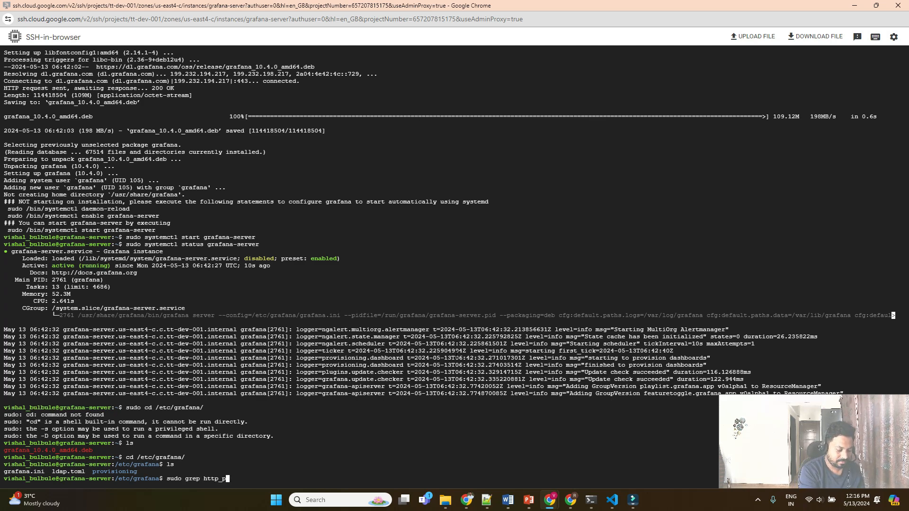
{"action": "type", "text": " port grafana.ini"}
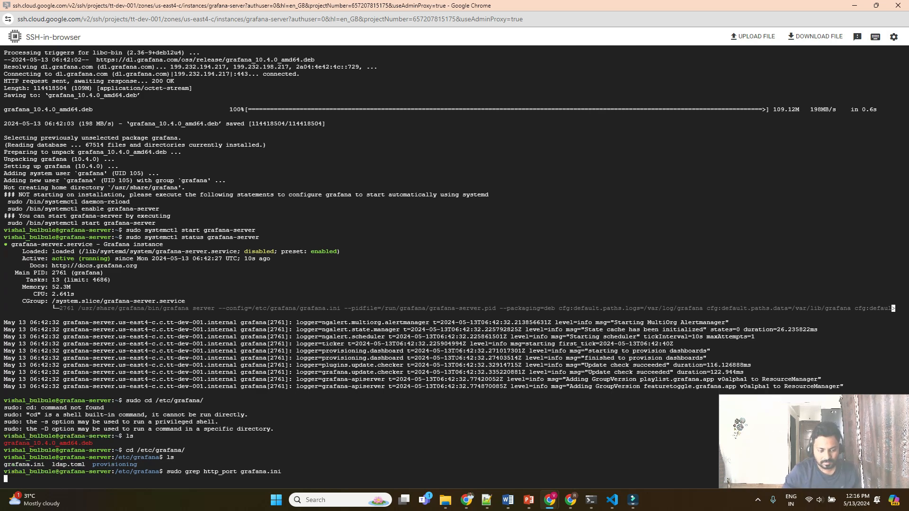
{"action": "key", "text": "Return"}
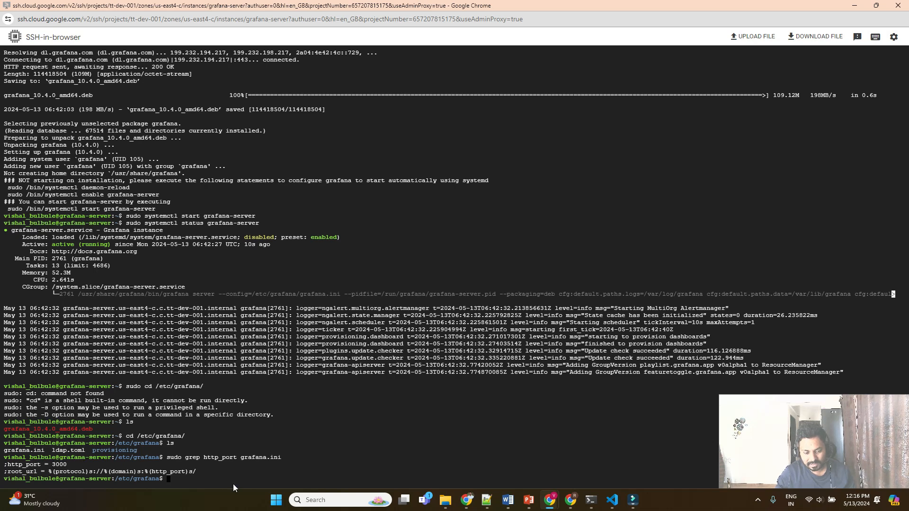
{"action": "type", "text": "su"}
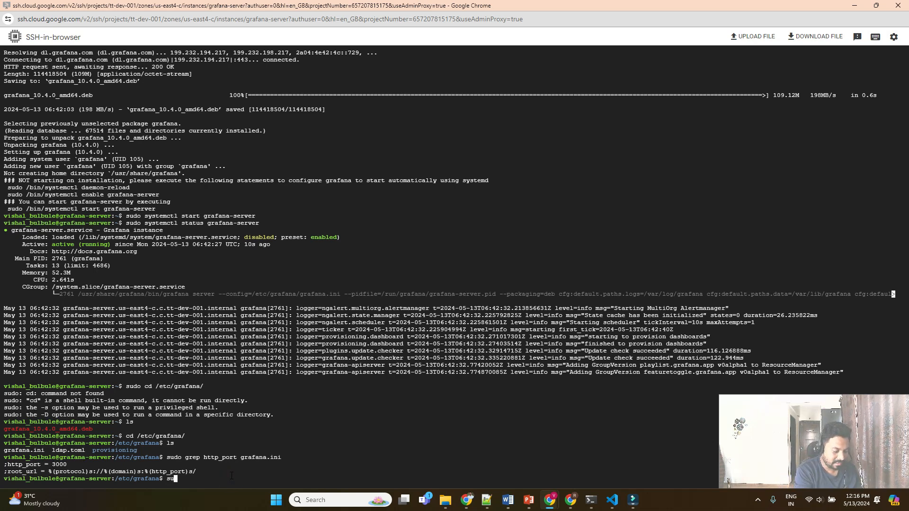
{"action": "type", "text": "do cat"}
{"action": "type", "text": "grafana.ini"}
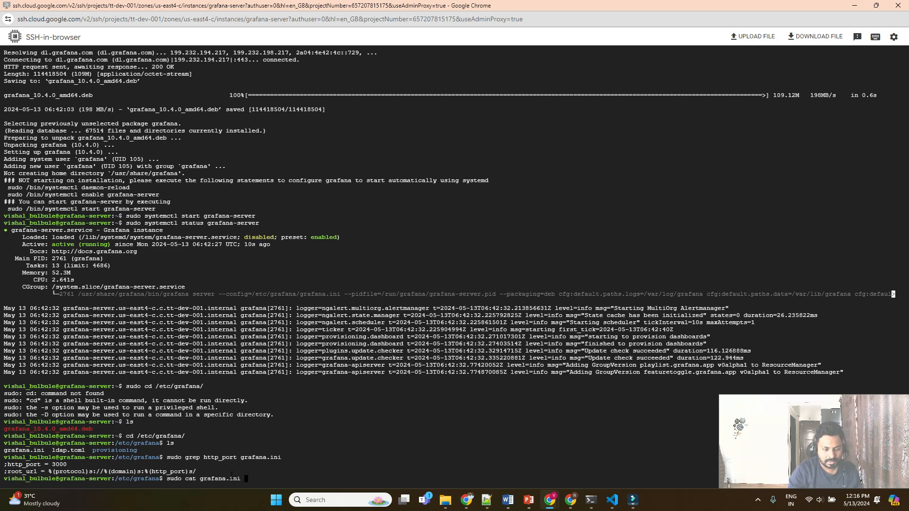
{"action": "key", "text": "Return"}
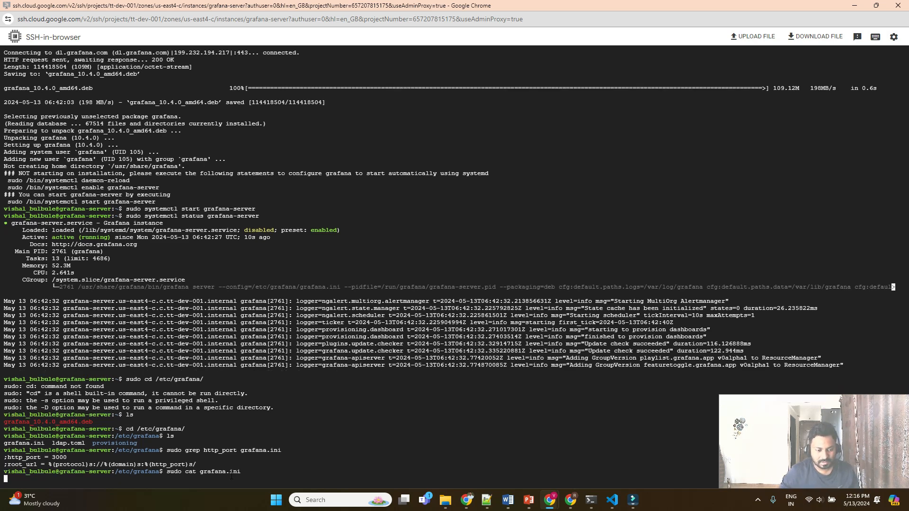
{"action": "scroll", "coordinate": [124, 225], "scroll_direction": "up", "scroll_amount": 5}
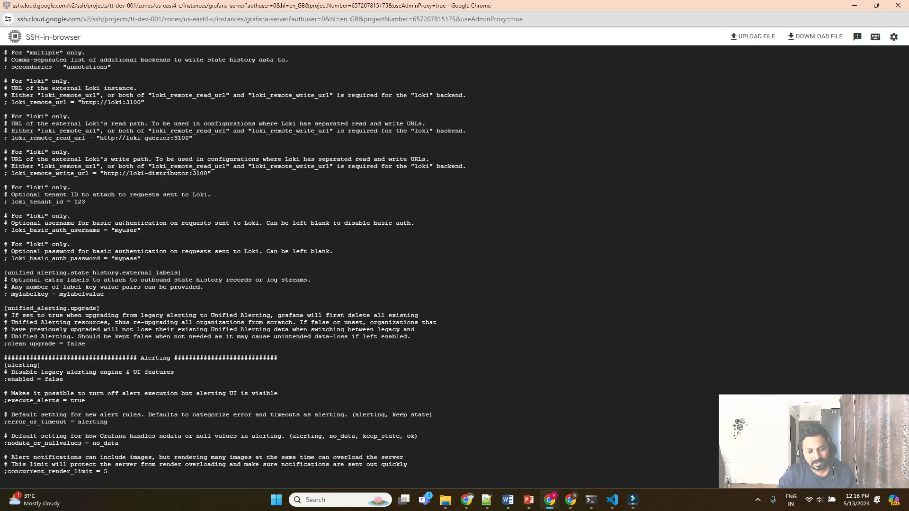
{"action": "scroll", "coordinate": [181, 328], "scroll_direction": "down", "scroll_amount": 20}
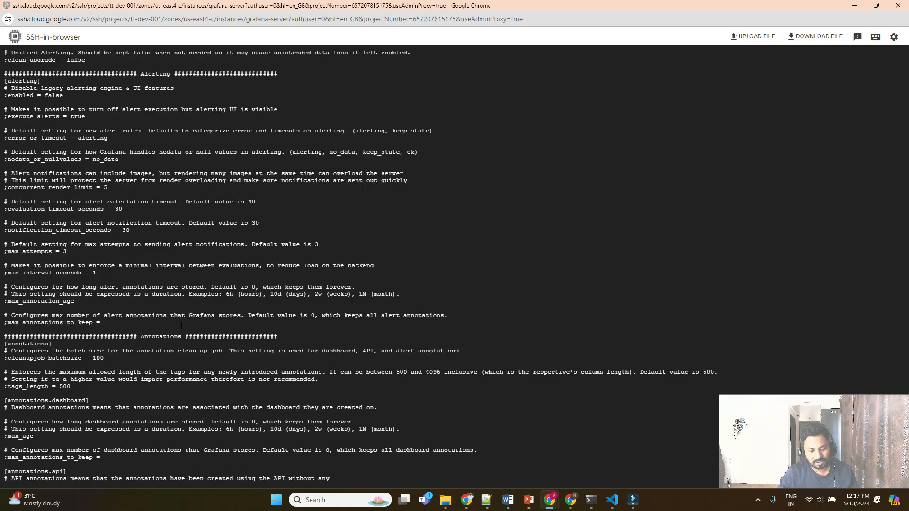
{"action": "scroll", "coordinate": [182, 325], "scroll_direction": "down", "scroll_amount": 9}
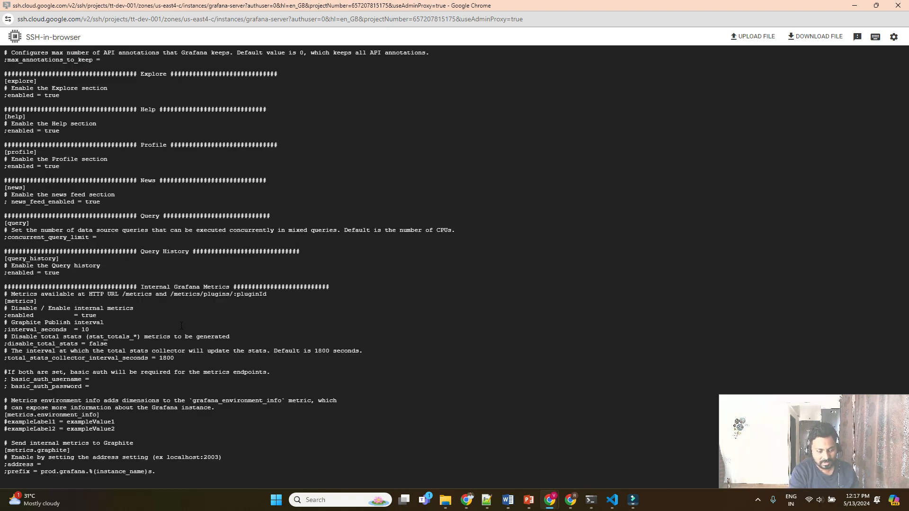
{"action": "key", "text": "Up"}
{"action": "key", "text": "Up"}
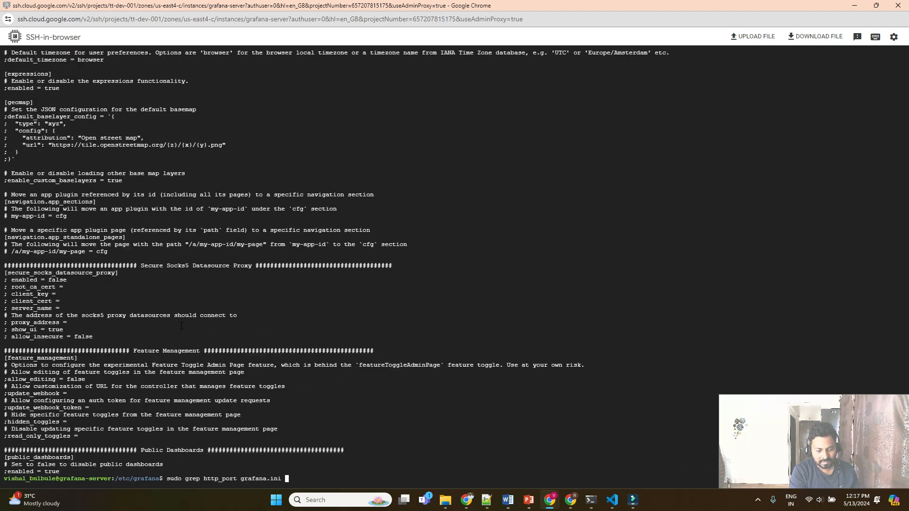
{"action": "key", "text": "Return"}
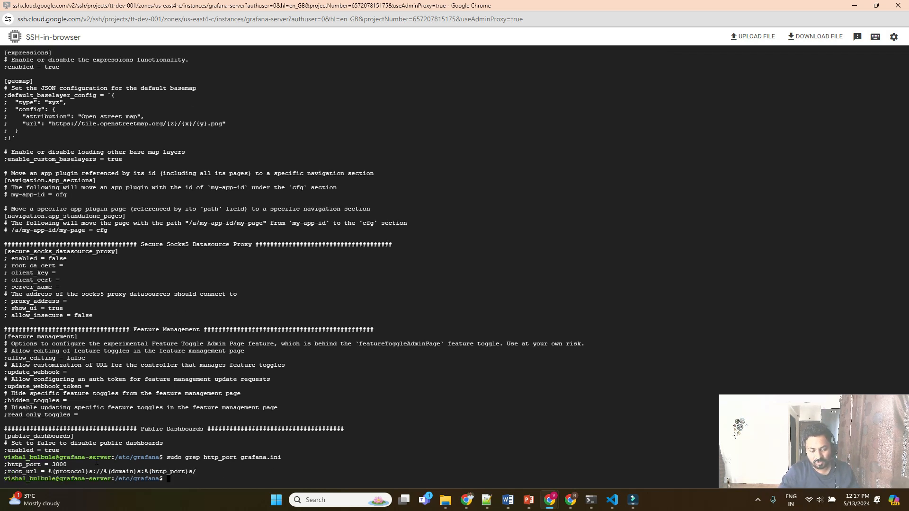
In Chrome, load Grafana at 34.86.240.95:3000 to reach its login page.
{"action": "mouse_move", "coordinate": [550, 500]}
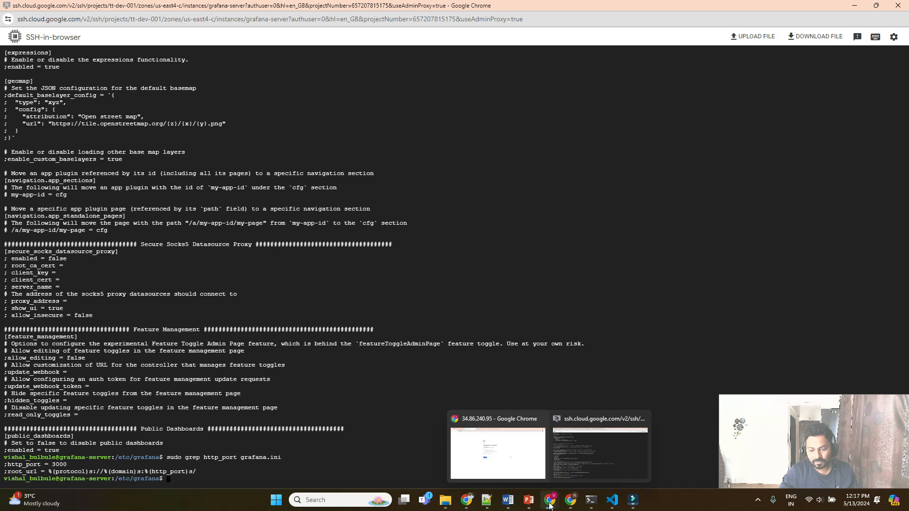
{"action": "left_click", "coordinate": [494, 443]}
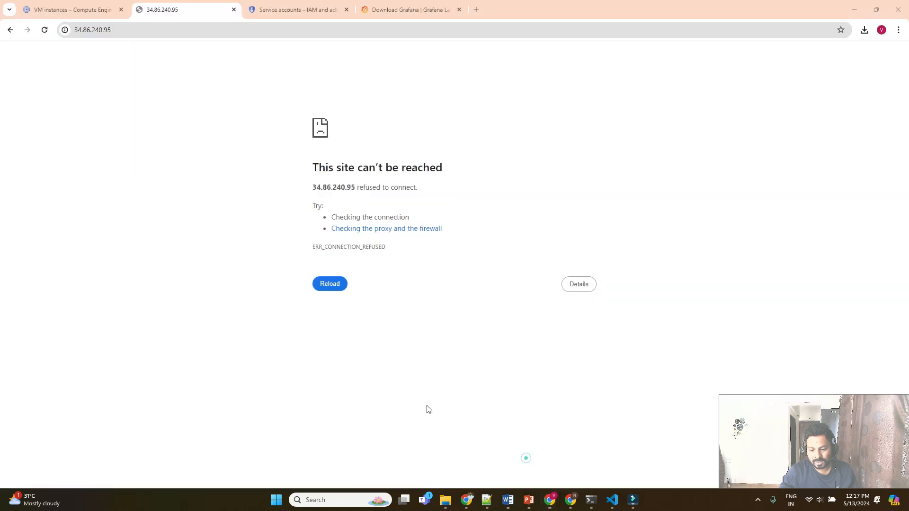
{"action": "left_click", "coordinate": [141, 28]}
{"action": "left_click", "coordinate": [141, 28]}
{"action": "type", "text": ":"}
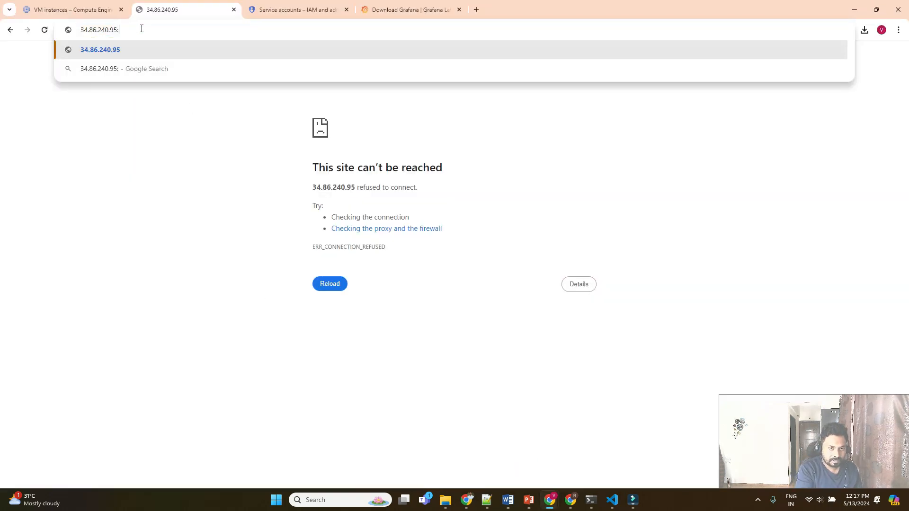
{"action": "type", "text": "3000"}
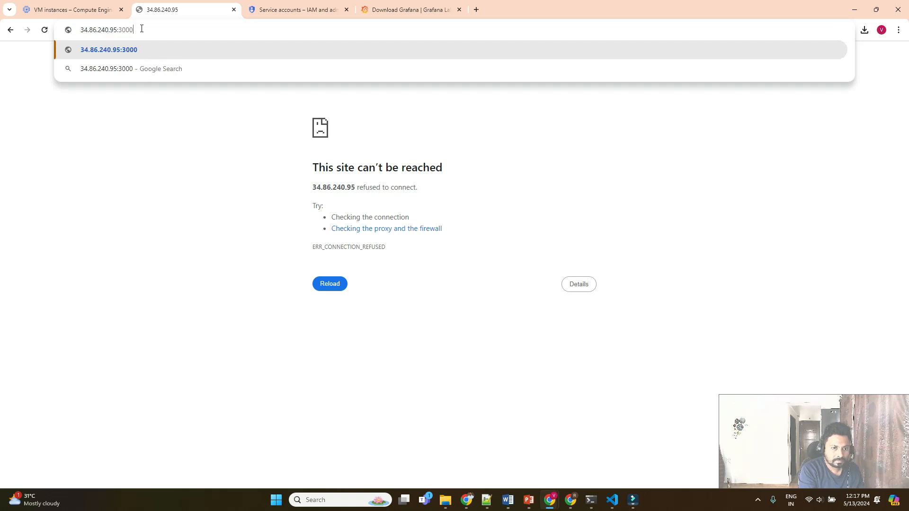
{"action": "key", "text": "Return"}
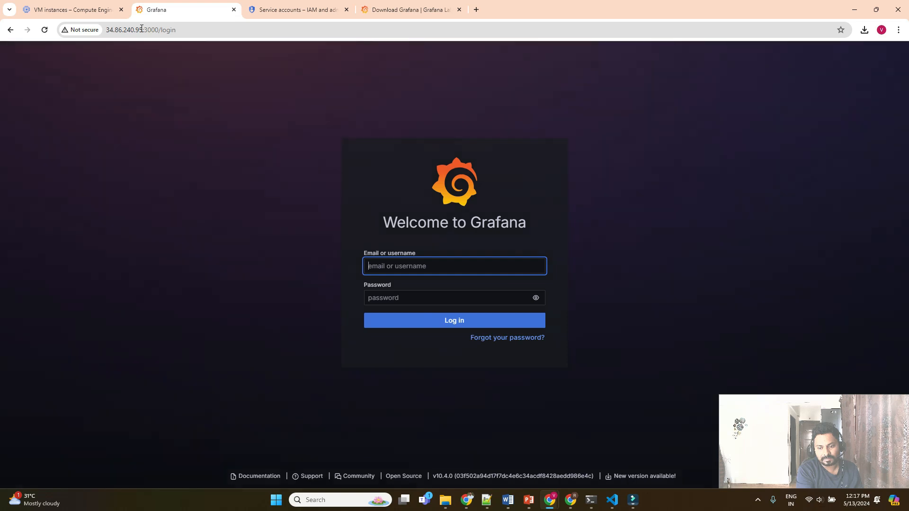
Delete the stray '9' from the Email or username field on Grafana's login card.
{"action": "type", "text": "9"}
{"action": "left_click", "coordinate": [478, 266]}
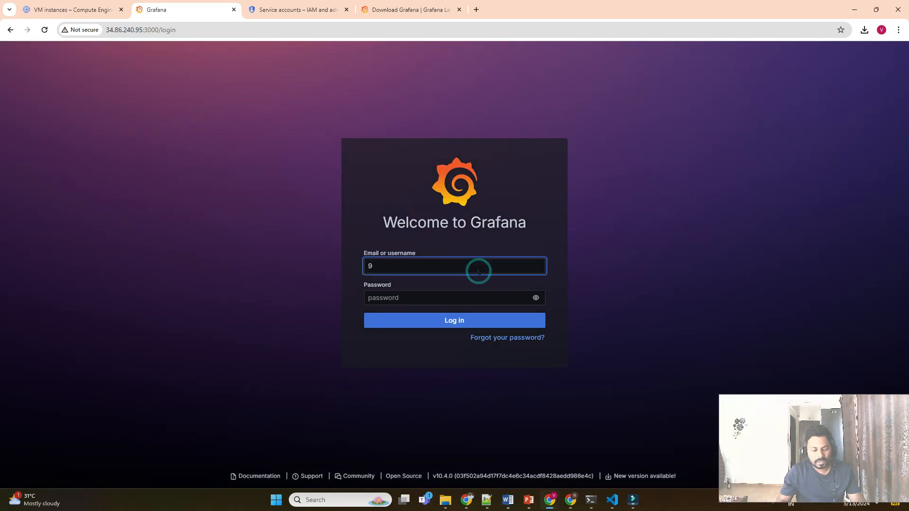
{"action": "key", "text": "BackSpace"}
{"action": "left_click", "coordinate": [546, 210]}
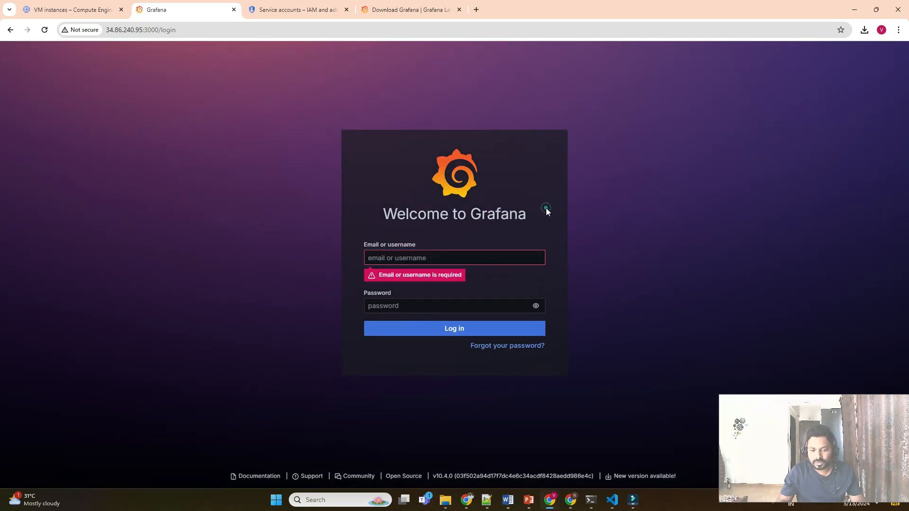
{"action": "left_click", "coordinate": [544, 287]}
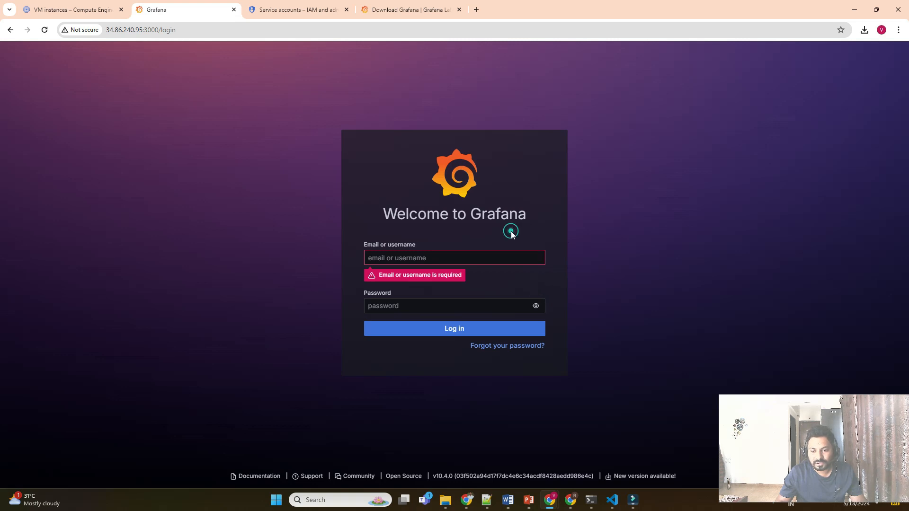
{"action": "left_click", "coordinate": [442, 256]}
{"action": "left_click", "coordinate": [461, 222]}
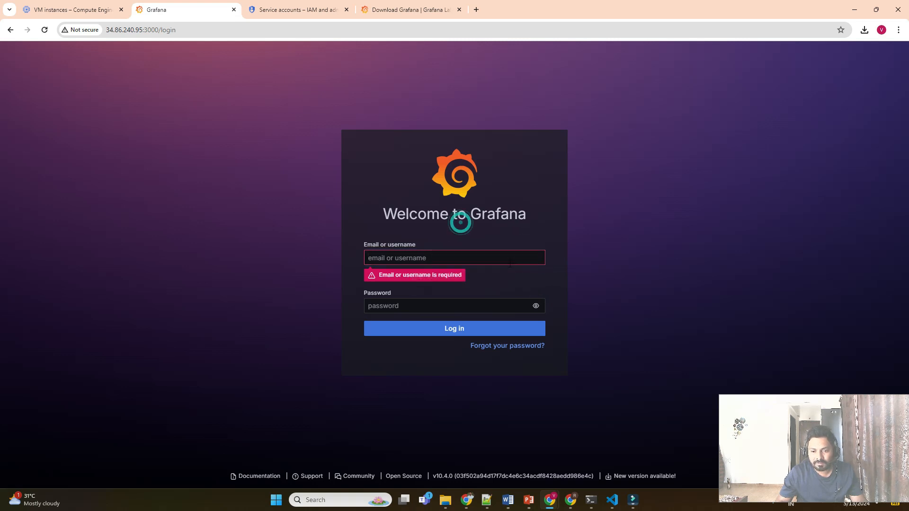
{"action": "left_click", "coordinate": [511, 277]}
{"action": "left_click", "coordinate": [442, 240]}
{"action": "left_click", "coordinate": [391, 262]}
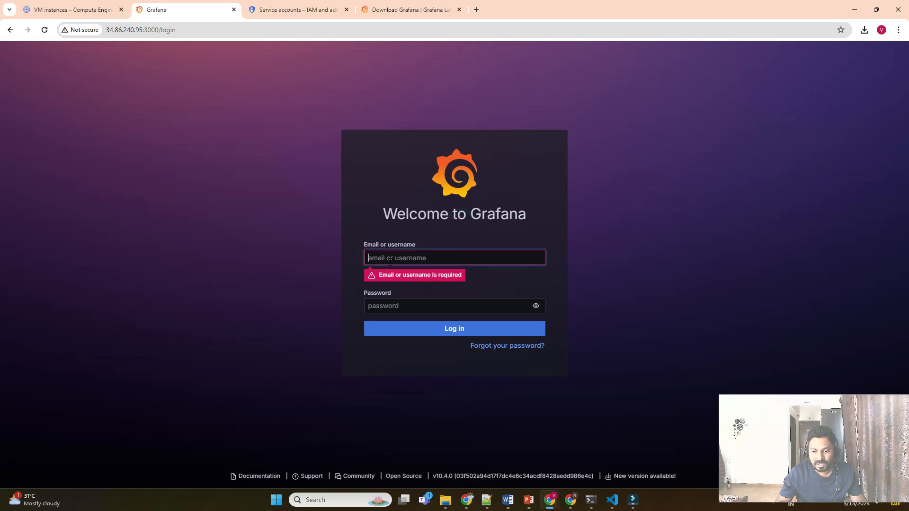
{"action": "left_click", "coordinate": [389, 261]}
{"action": "left_click", "coordinate": [516, 274]}
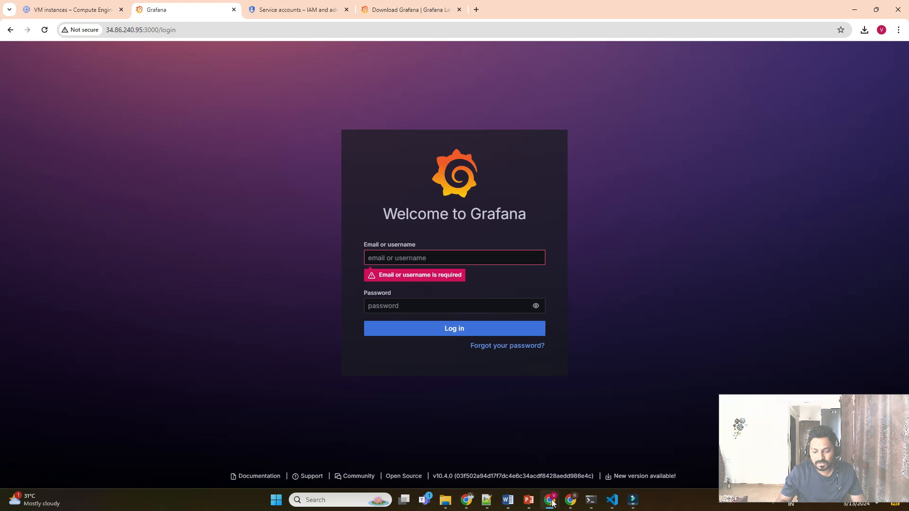
Run 'sudo grep -i5 admin_user grafana.ini' and select the admin_password value shown.
{"action": "mouse_move", "coordinate": [553, 503]}
{"action": "left_click", "coordinate": [586, 450]}
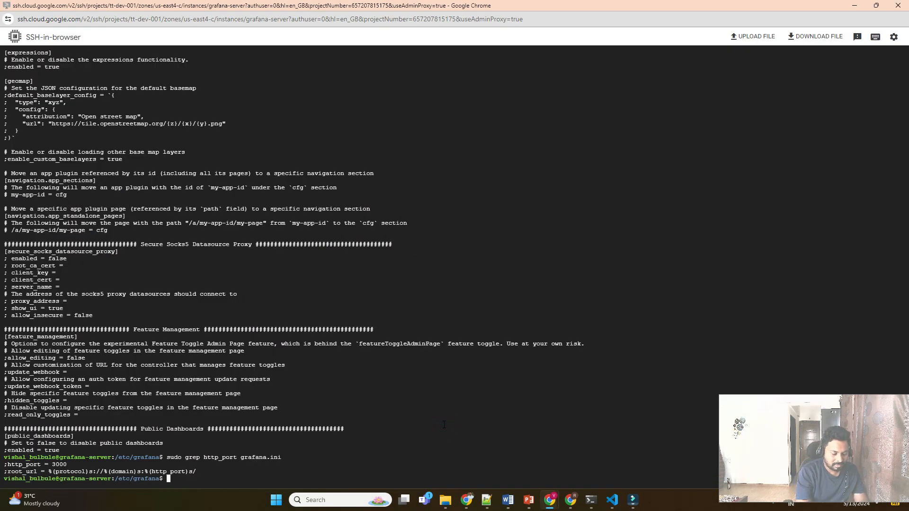
{"action": "type", "text": "grep"}
{"action": "key", "text": "BackSpace"}
{"action": "key", "text": "BackSpace"}
{"action": "key", "text": "BackSpace"}
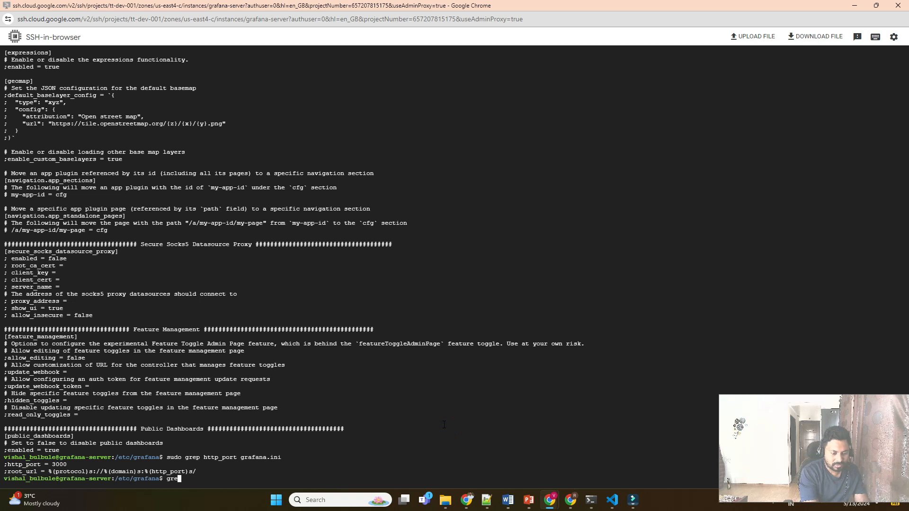
{"action": "key", "text": "Home"}
{"action": "type", "text": "sudo"}
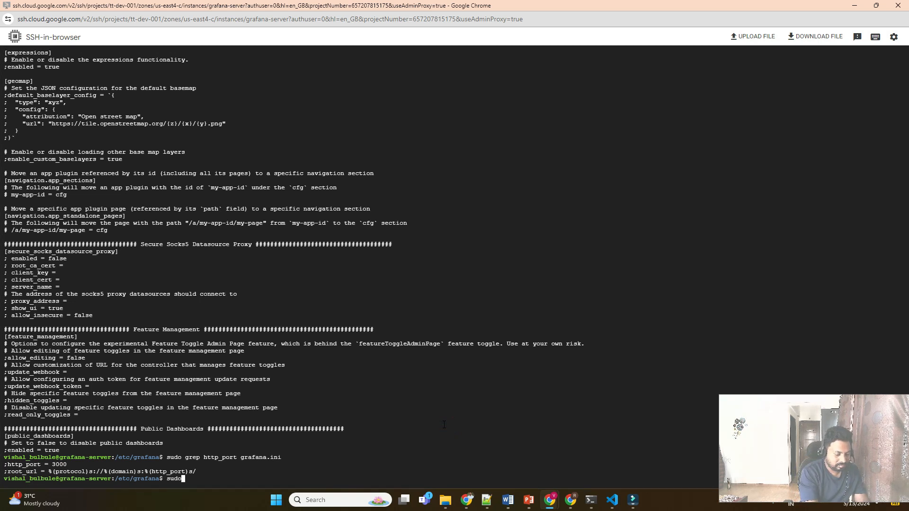
{"action": "type", "text": " grep a"}
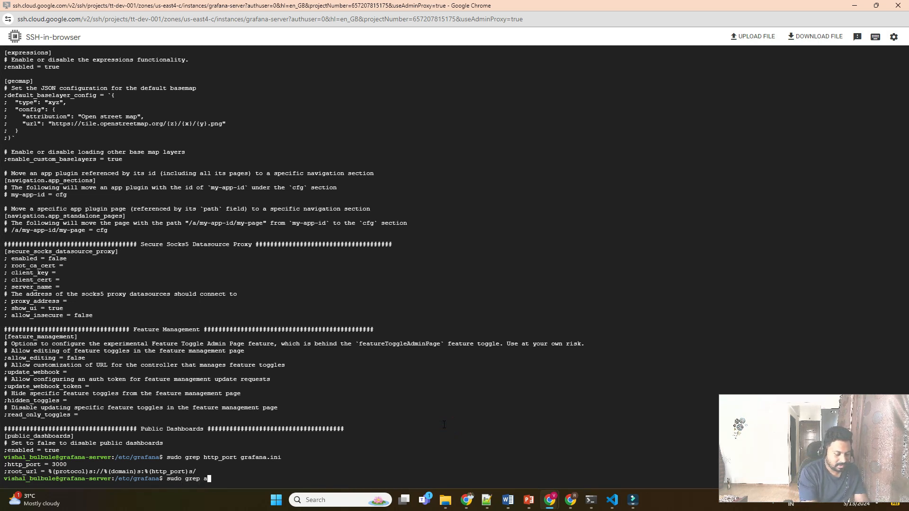
{"action": "type", "text": "dmin_user"}
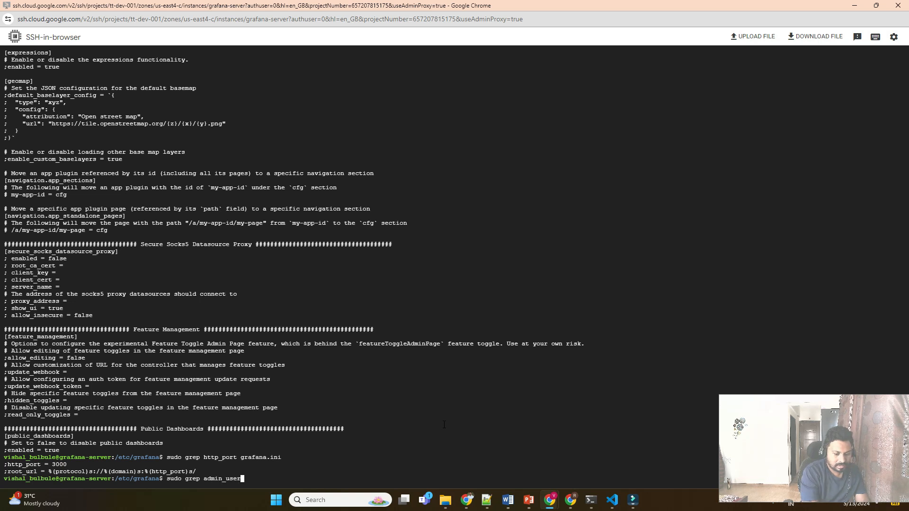
{"action": "key", "text": "Left"}
{"action": "key", "text": "Left"}
{"action": "key", "text": "Left"}
{"action": "key", "text": "Left"}
{"action": "key", "text": "Left"}
{"action": "key", "text": "Left"}
{"action": "key", "text": "Left"}
{"action": "key", "text": "Left"}
{"action": "key", "text": "Left"}
{"action": "key", "text": "Left"}
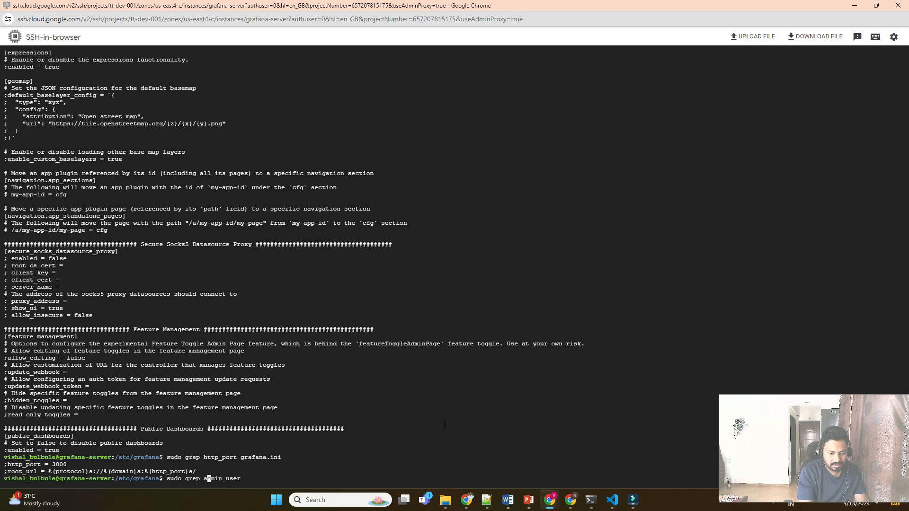
{"action": "key", "text": "Left"}
{"action": "type", "text": "i"}
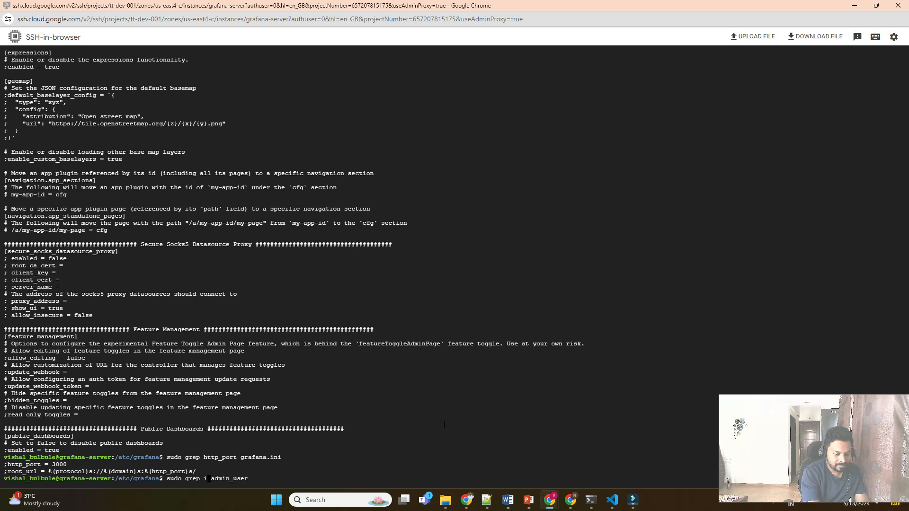
{"action": "type", "text": "5"}
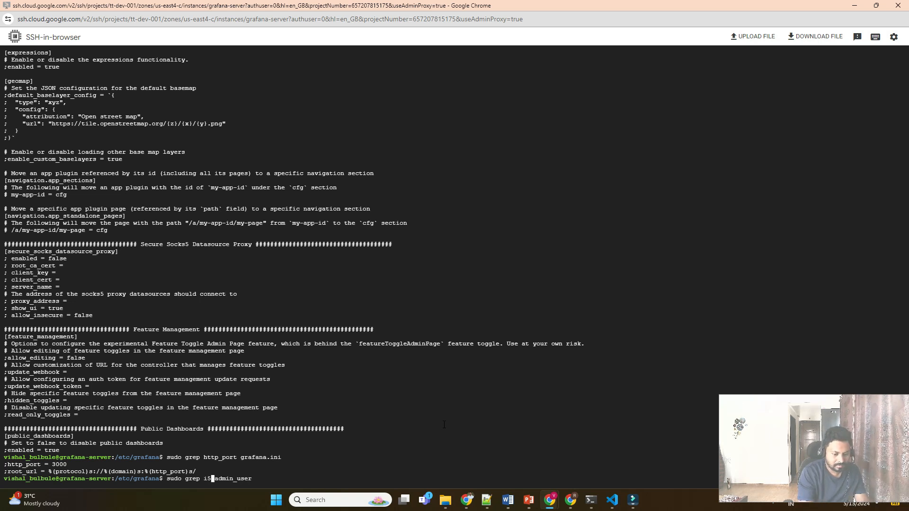
{"action": "key", "text": "Left"}
{"action": "key", "text": "Left"}
{"action": "key", "text": "Left"}
{"action": "key", "text": "Right"}
{"action": "type", "text": "-"}
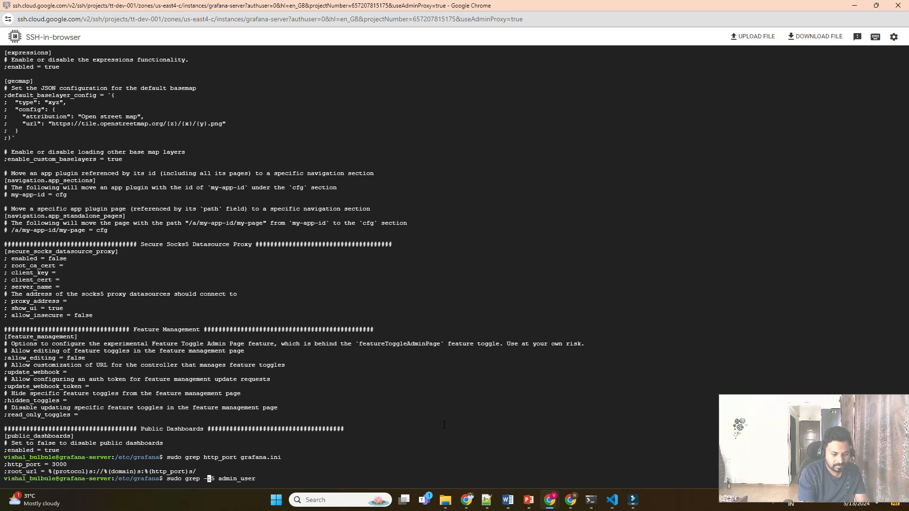
{"action": "key", "text": "Right"}
{"action": "key", "text": "Right"}
{"action": "key", "text": "Right"}
{"action": "key", "text": "Right"}
{"action": "key", "text": "Right"}
{"action": "key", "text": "Right"}
{"action": "key", "text": "Right"}
{"action": "key", "text": "Right"}
{"action": "key", "text": "Right"}
{"action": "key", "text": "Right"}
{"action": "key", "text": "Right"}
{"action": "key", "text": "Right"}
{"action": "key", "text": "Right"}
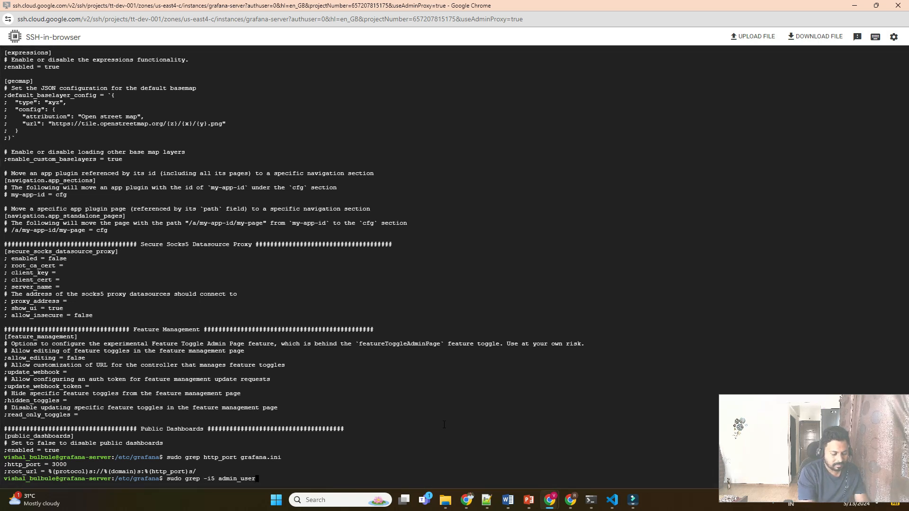
{"action": "type", "text": "gra"}
{"action": "key", "text": "Tab"}
{"action": "key", "text": "Return"}
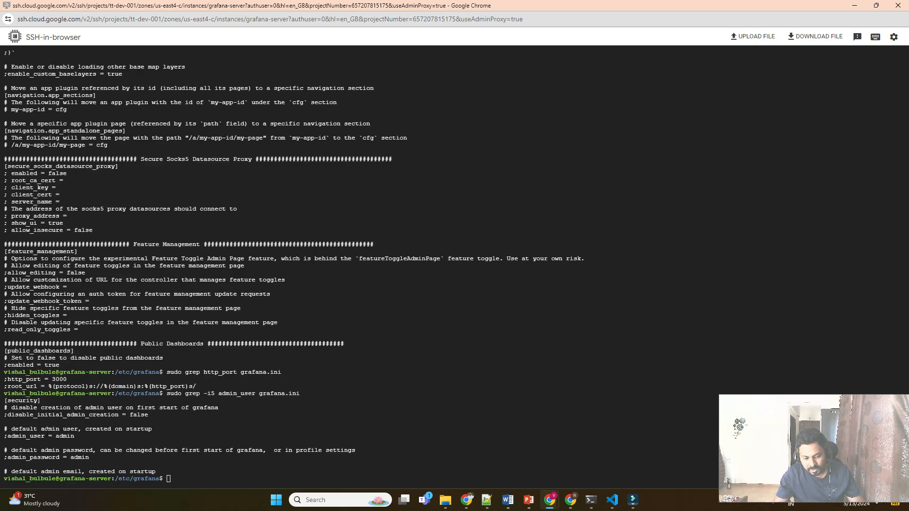
{"action": "double_click", "coordinate": [79, 458]}
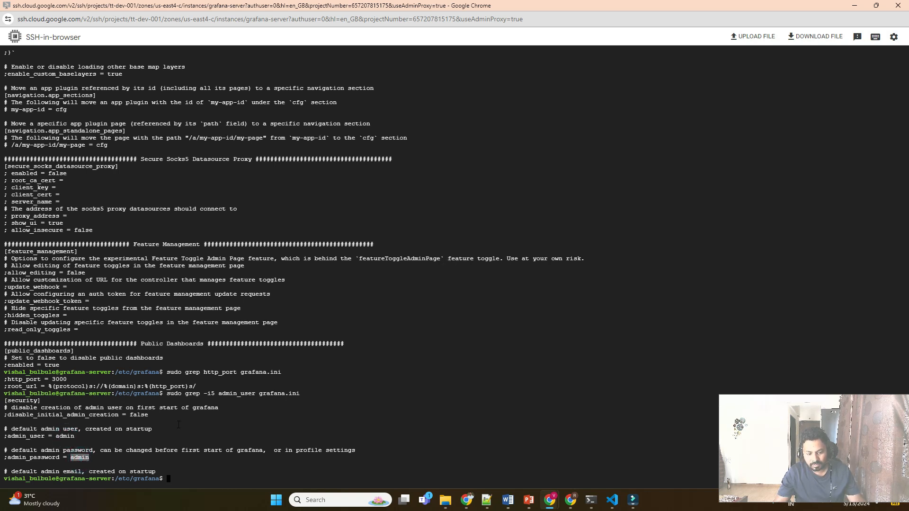
Log in to Grafana with the default admin username and password.
{"action": "mouse_move", "coordinate": [549, 500]}
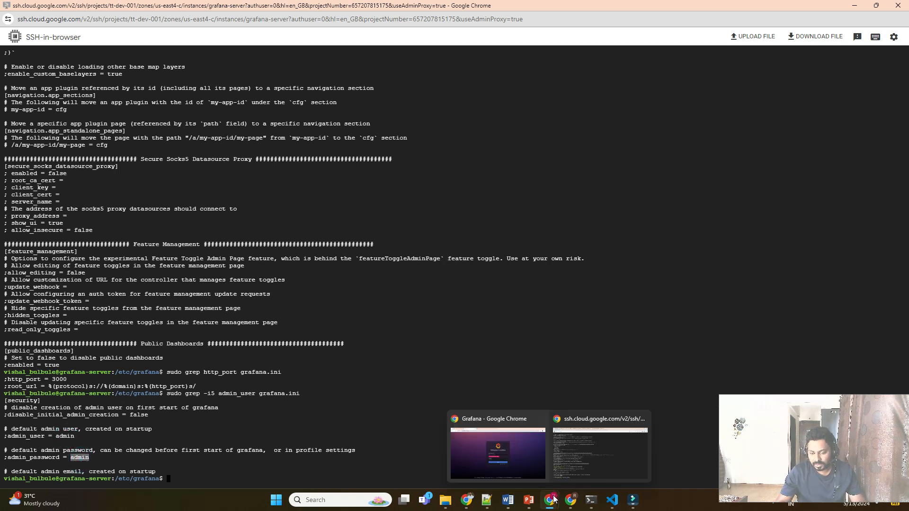
{"action": "left_click", "coordinate": [505, 454]}
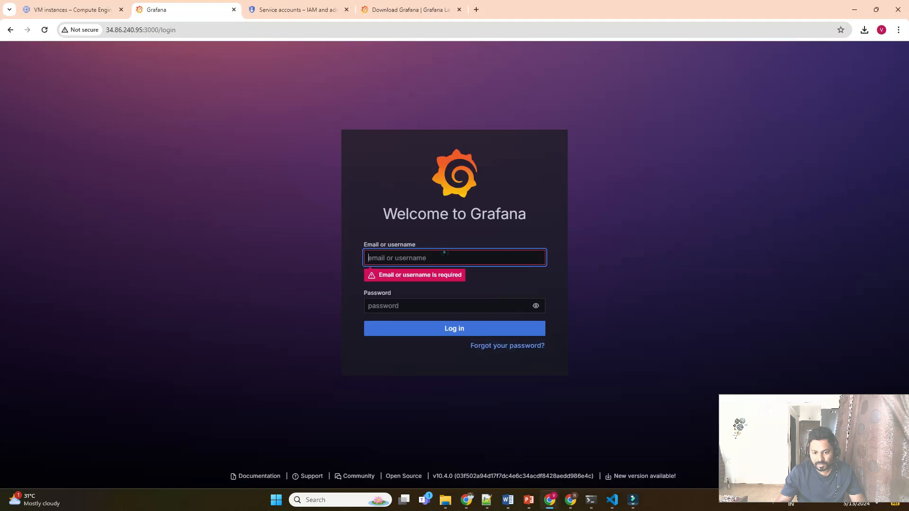
{"action": "left_click", "coordinate": [443, 253]}
{"action": "type", "text": "admin"}
{"action": "key", "text": "Tab"}
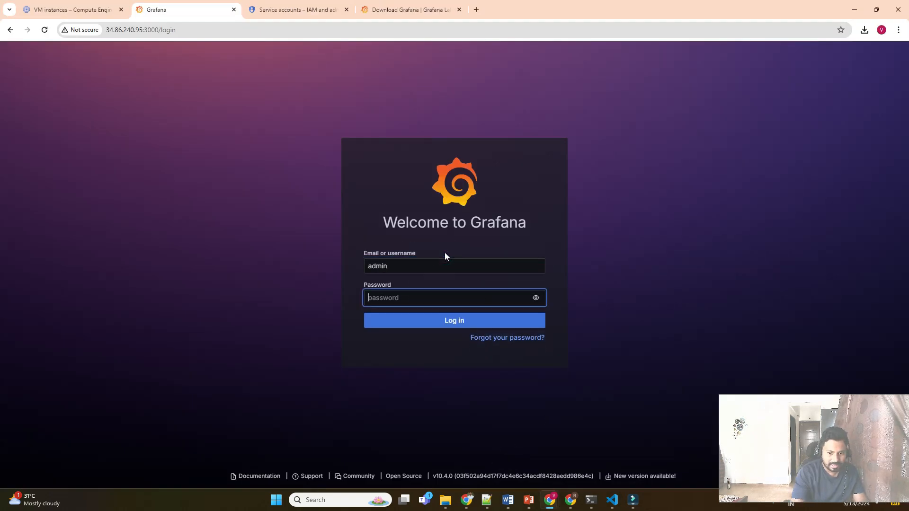
{"action": "type", "text": "admin"}
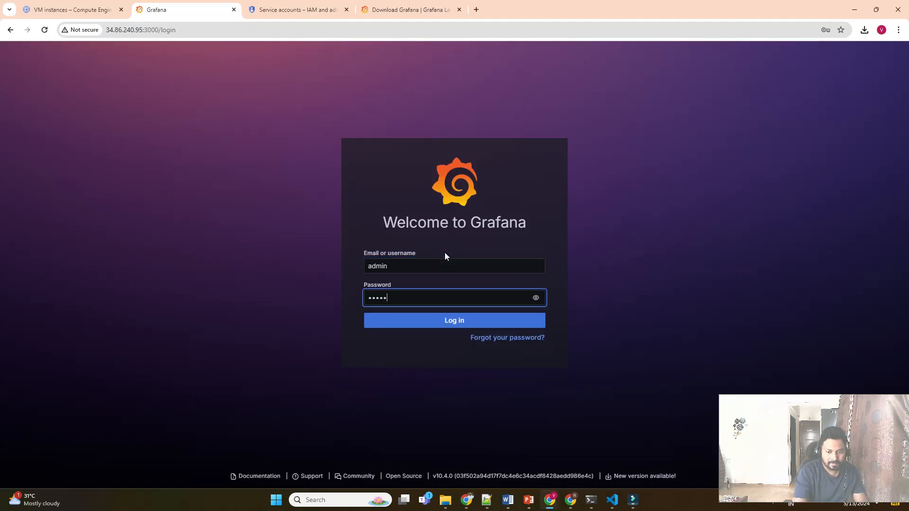
{"action": "left_click", "coordinate": [468, 326]}
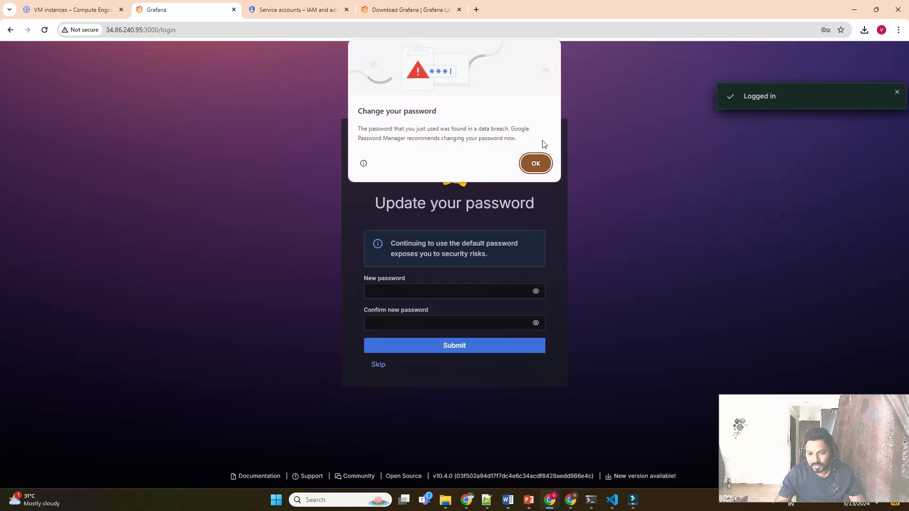
Dismiss the breach warning, decline browser saving, and submit a first new password.
{"action": "left_click", "coordinate": [591, 137]}
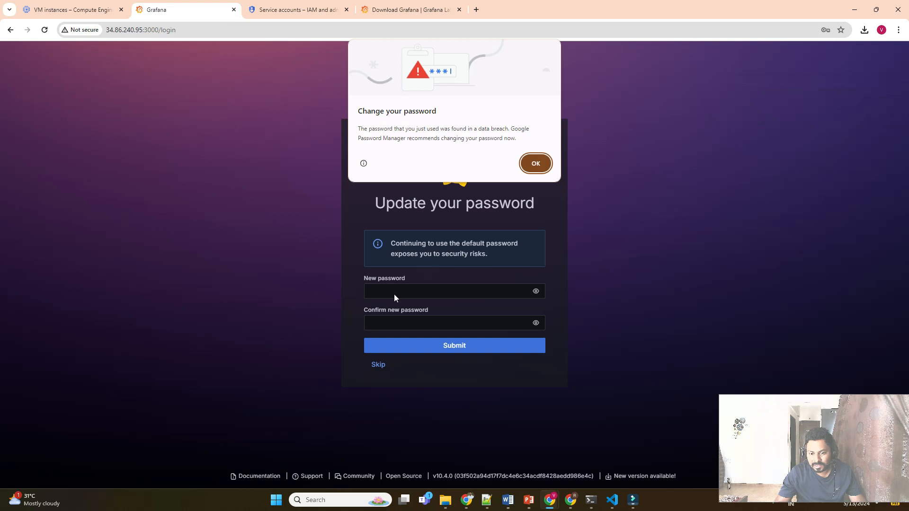
{"action": "left_click", "coordinate": [527, 164]}
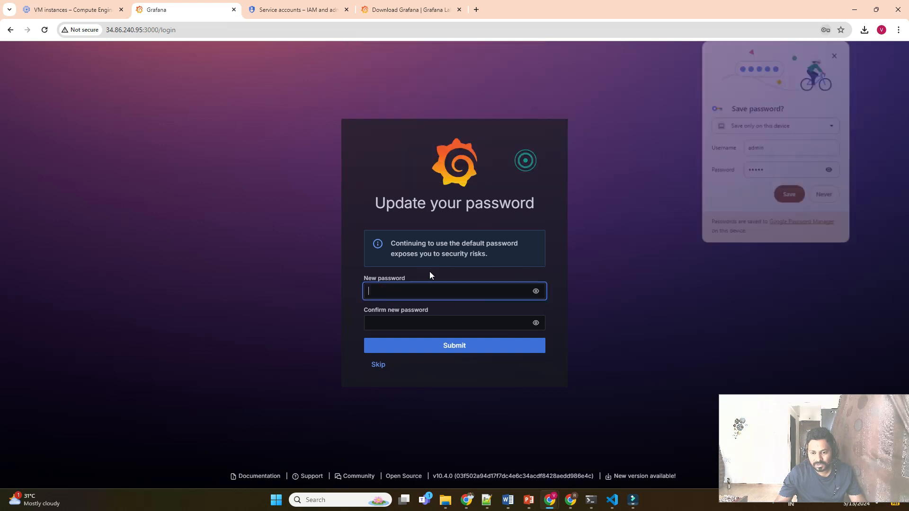
{"action": "left_click", "coordinate": [407, 287]}
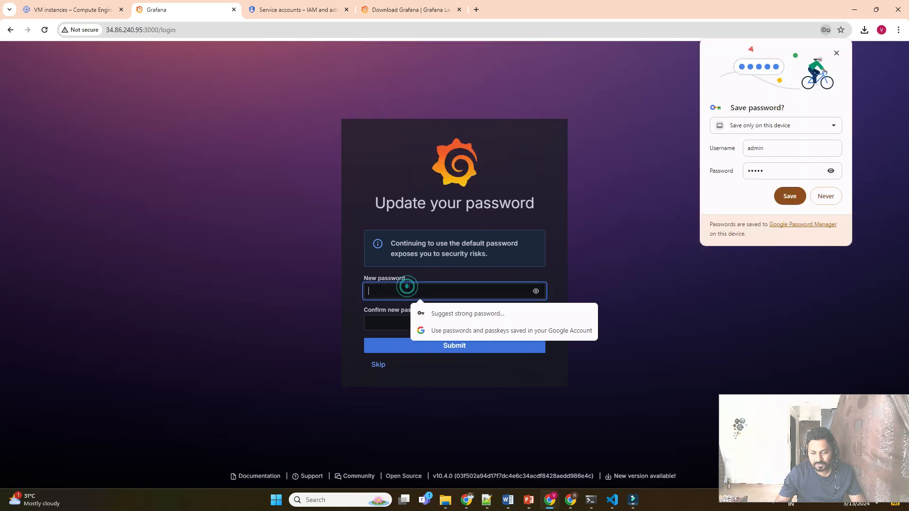
{"action": "left_click", "coordinate": [825, 196]}
{"action": "left_click", "coordinate": [481, 293]}
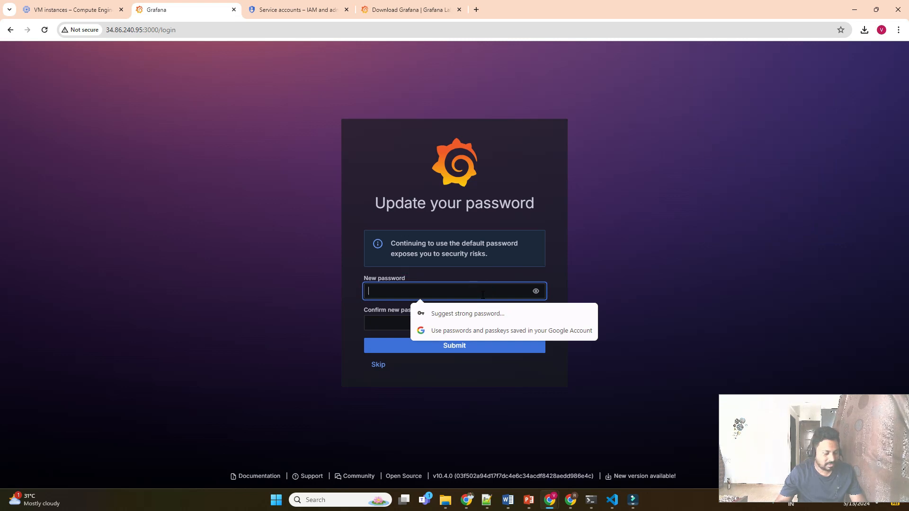
{"action": "type", "text": "a"}
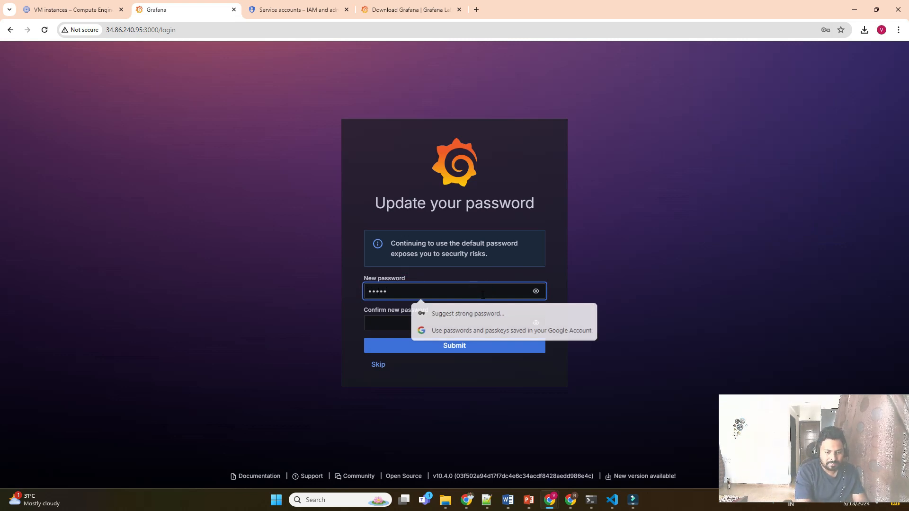
{"action": "key", "text": "Tab"}
{"action": "key", "text": "Tab"}
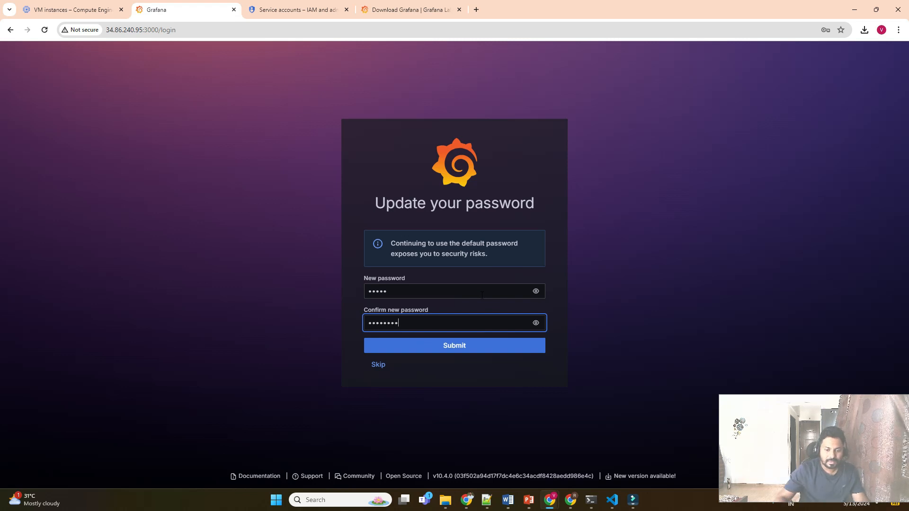
{"action": "left_click", "coordinate": [466, 348]}
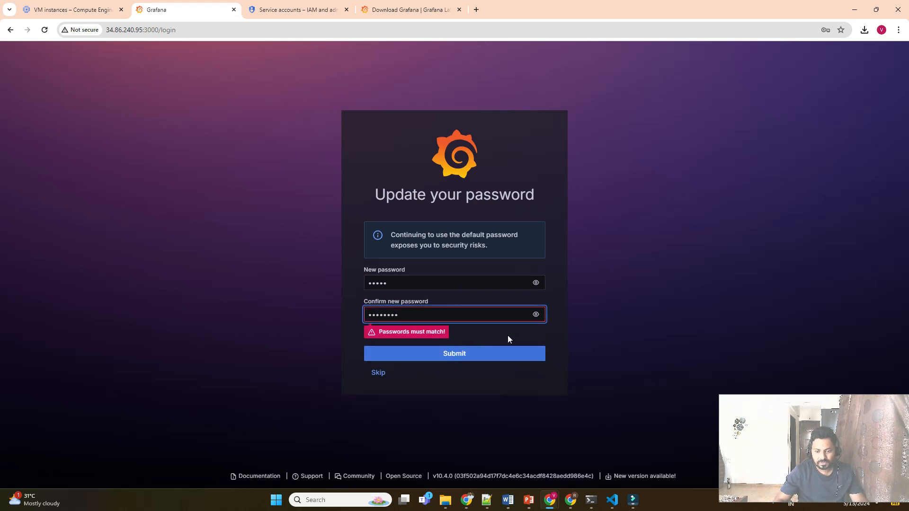
Clear both password fields, re-enter the new password and its confirmation, and submit.
{"action": "double_click", "coordinate": [422, 283]}
{"action": "key", "text": "BackSpace"}
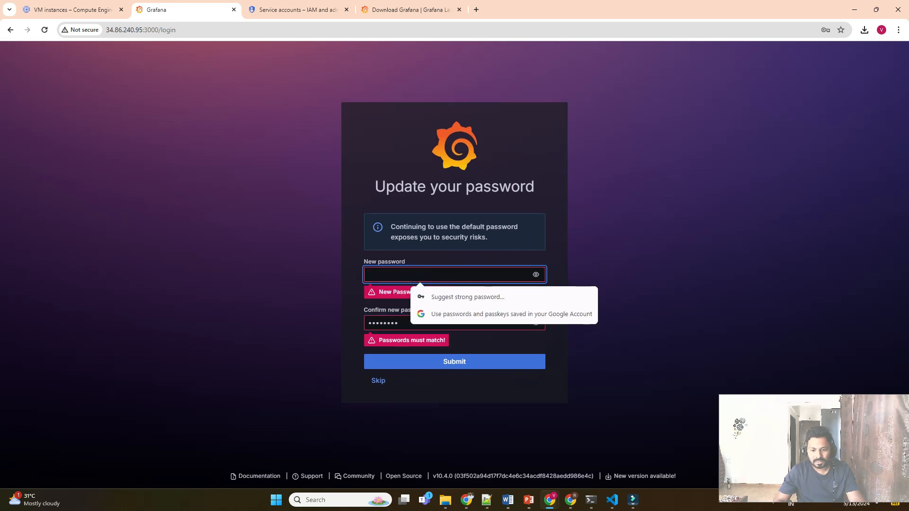
{"action": "double_click", "coordinate": [393, 323]}
{"action": "key", "text": "BackSpace"}
{"action": "left_click", "coordinate": [410, 280]}
{"action": "left_click", "coordinate": [410, 279]}
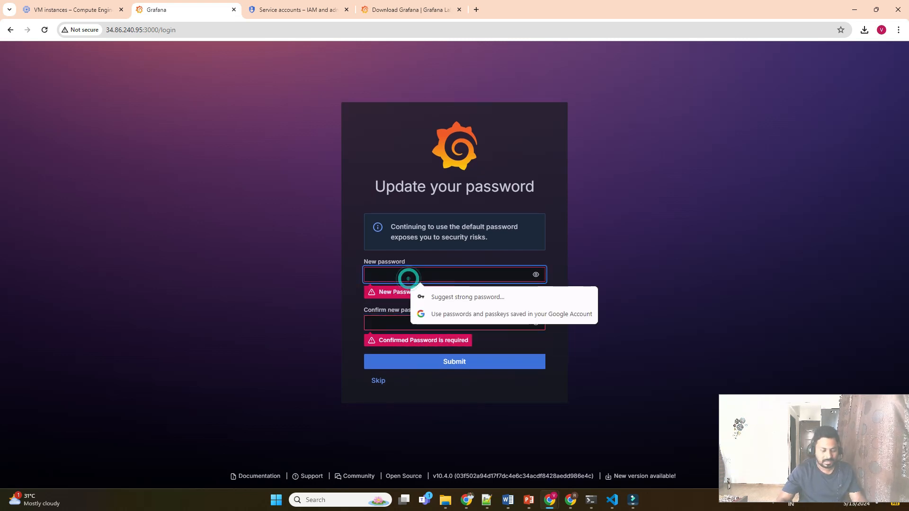
{"action": "type", "text": "a"}
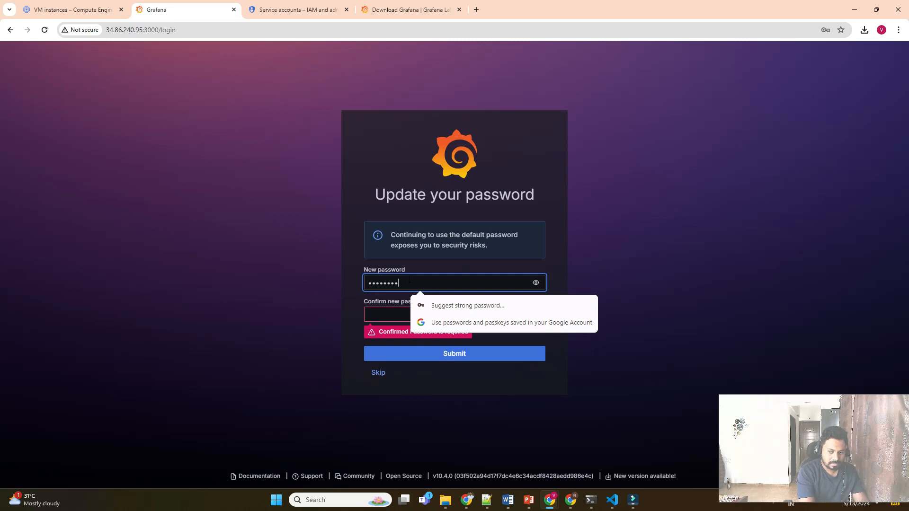
{"action": "key", "text": "Tab"}
{"action": "key", "text": "Tab"}
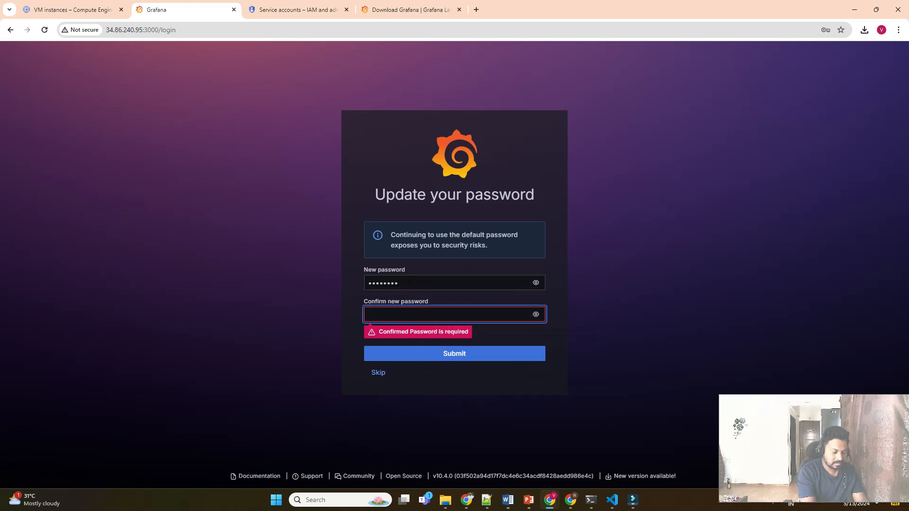
{"action": "type", "text": "ad3"}
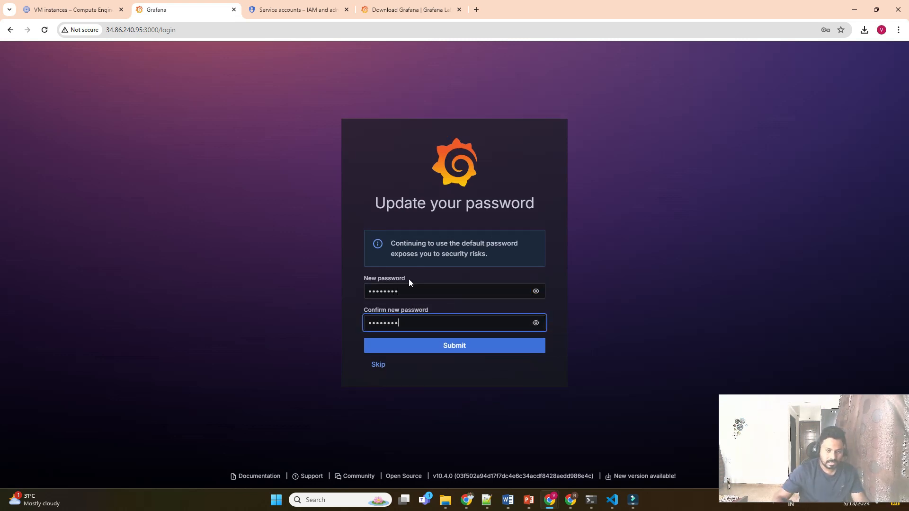
{"action": "left_click", "coordinate": [434, 345]}
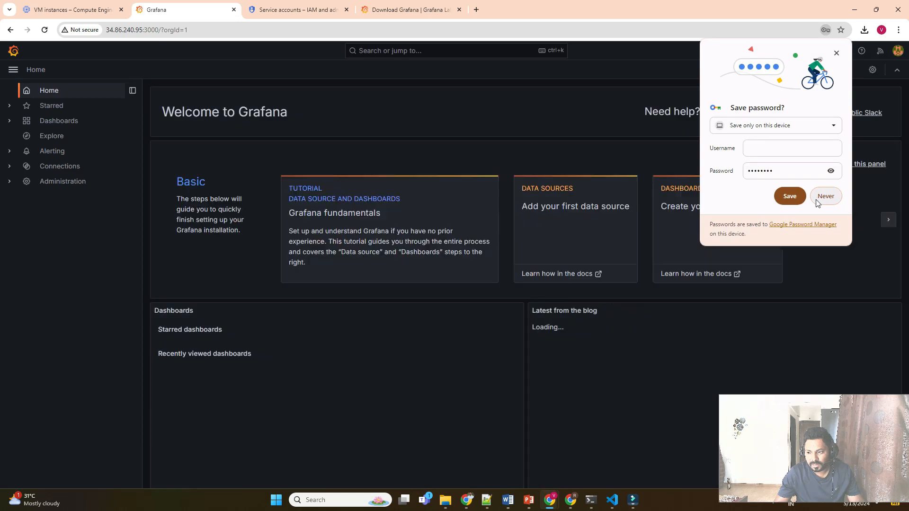
Save the password in Chrome, view the empty Dashboards list, then open Connections.
{"action": "left_click", "coordinate": [788, 197]}
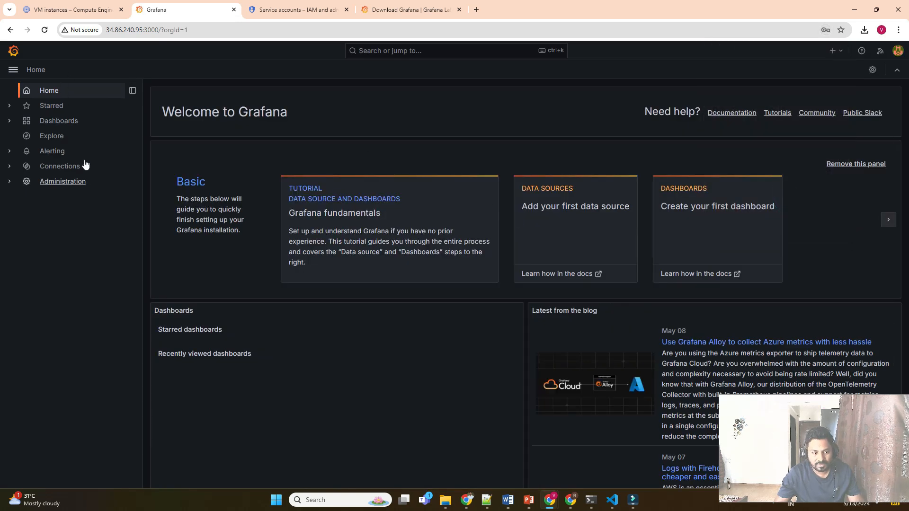
{"action": "left_click", "coordinate": [58, 123]}
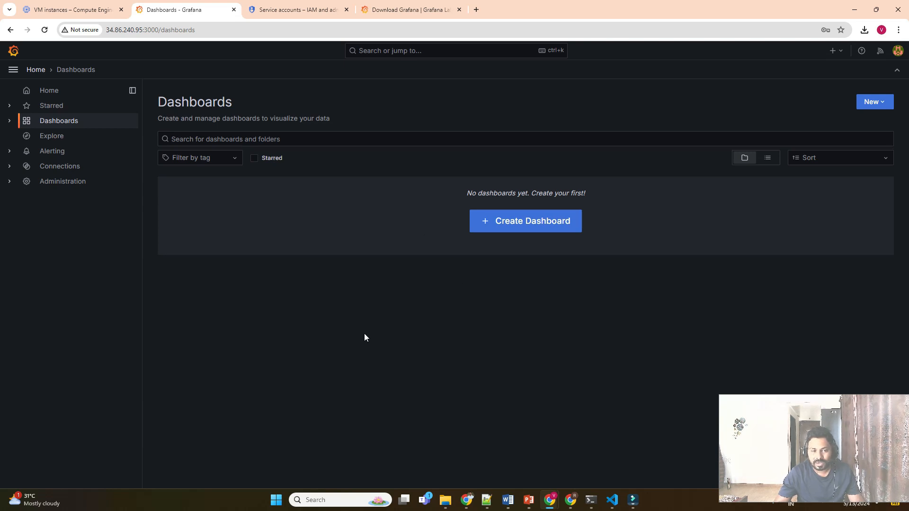
{"action": "left_click", "coordinate": [72, 167]}
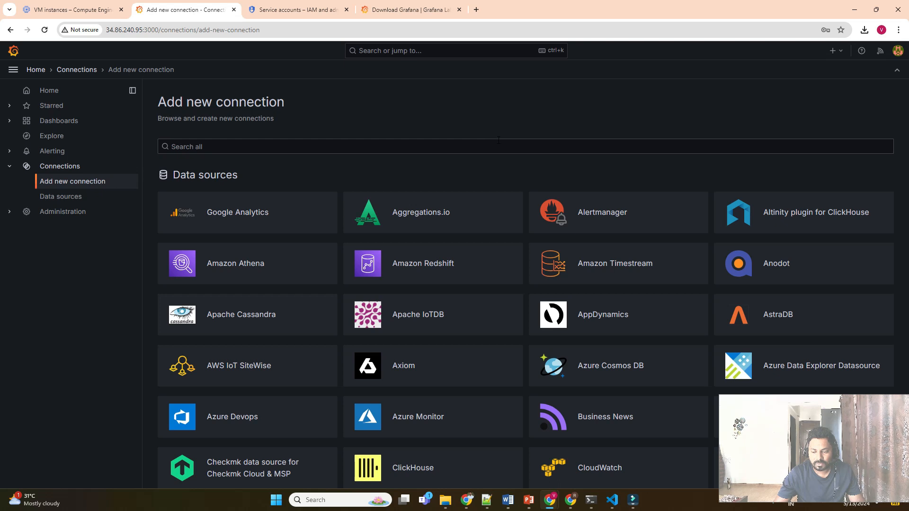
Search Google for 'google cloud plugin for grafana' in a new tab and scroll the results.
{"action": "left_click", "coordinate": [477, 9]}
{"action": "type", "text": "goo"}
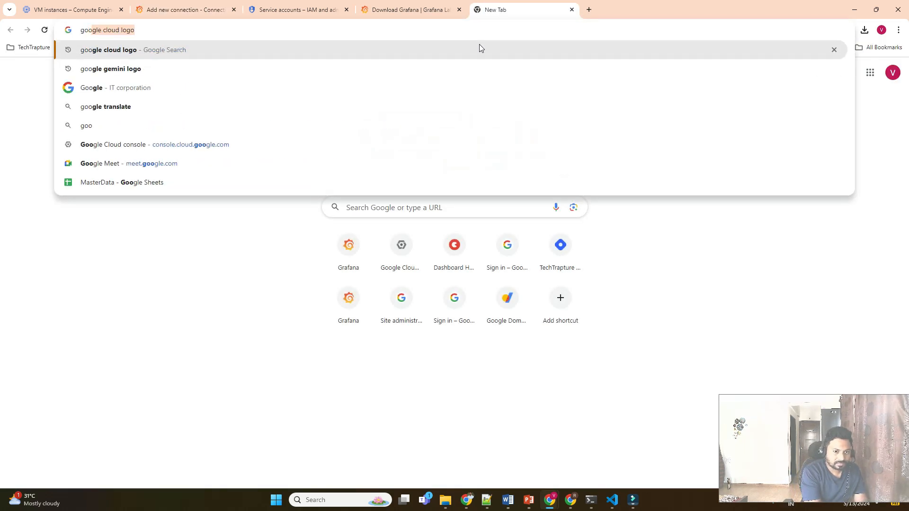
{"action": "type", "text": "oogle clo"}
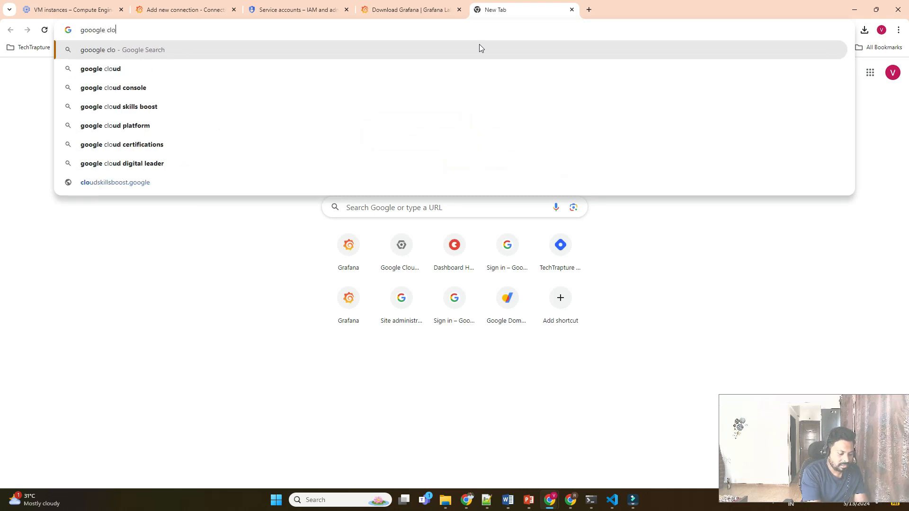
{"action": "type", "text": "ud plugin for "}
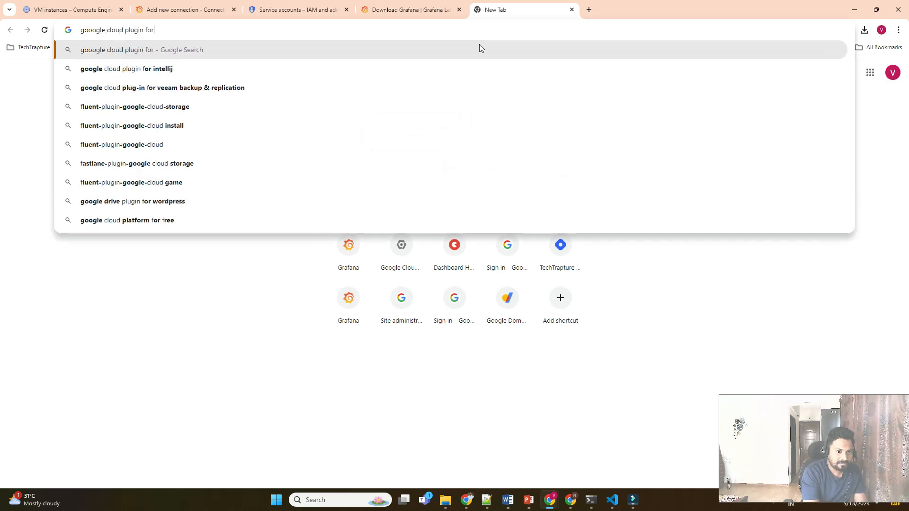
{"action": "type", "text": "grafa"}
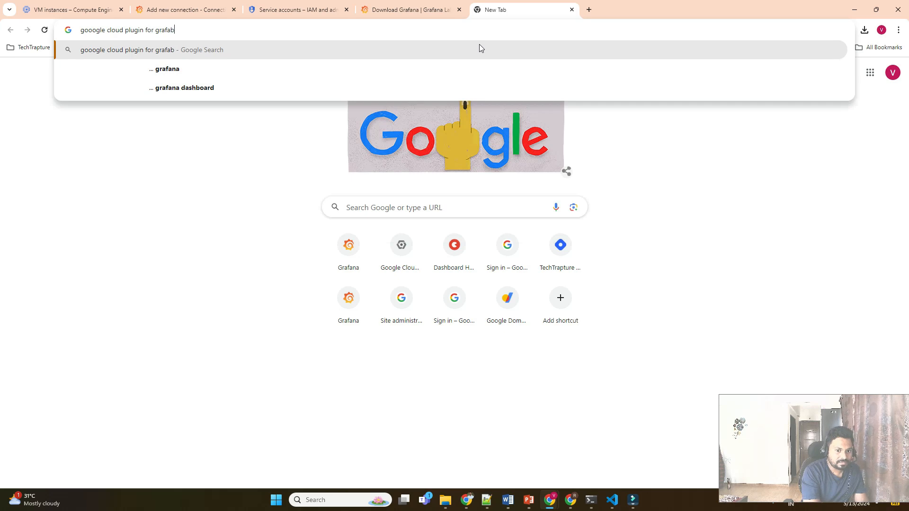
{"action": "type", "text": "na"}
{"action": "key", "text": "Return"}
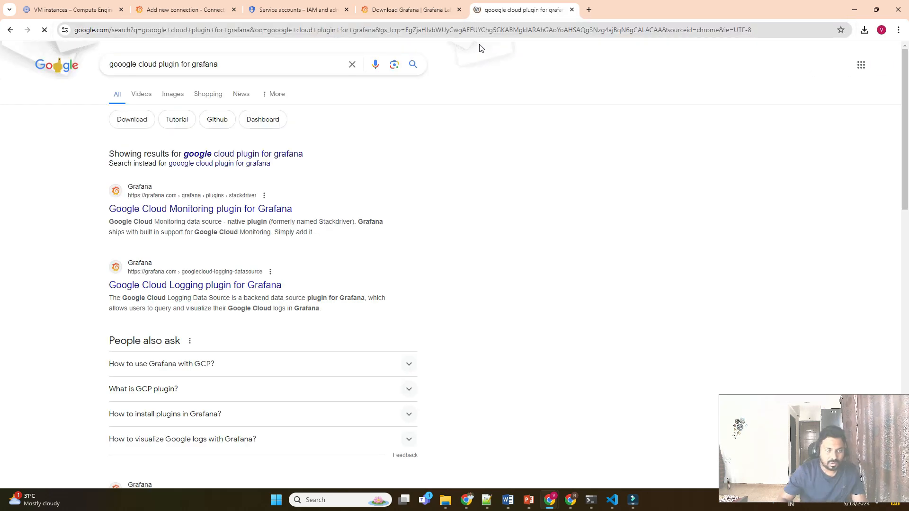
{"action": "scroll", "coordinate": [303, 232], "scroll_direction": "down", "scroll_amount": 5}
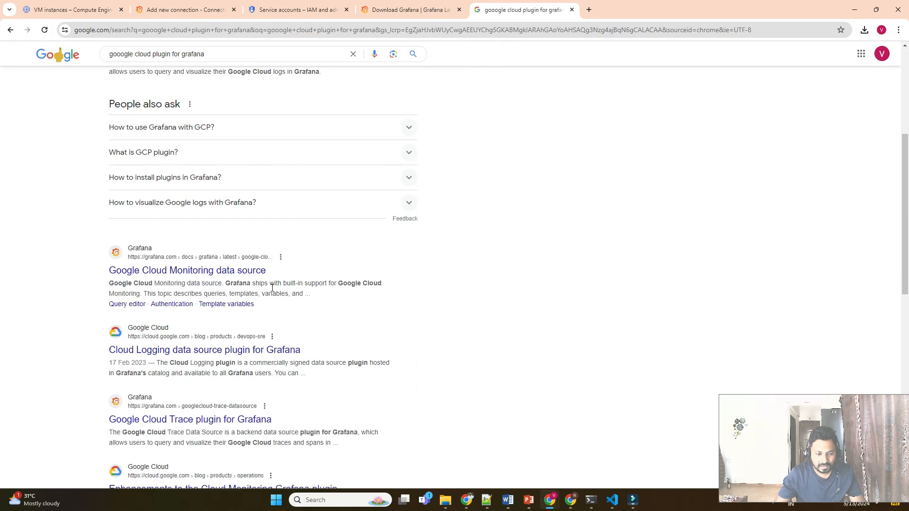
Skim the Cloud Logging plugin for Grafana blog post, then return to Grafana's tab.
{"action": "left_click", "coordinate": [228, 352]}
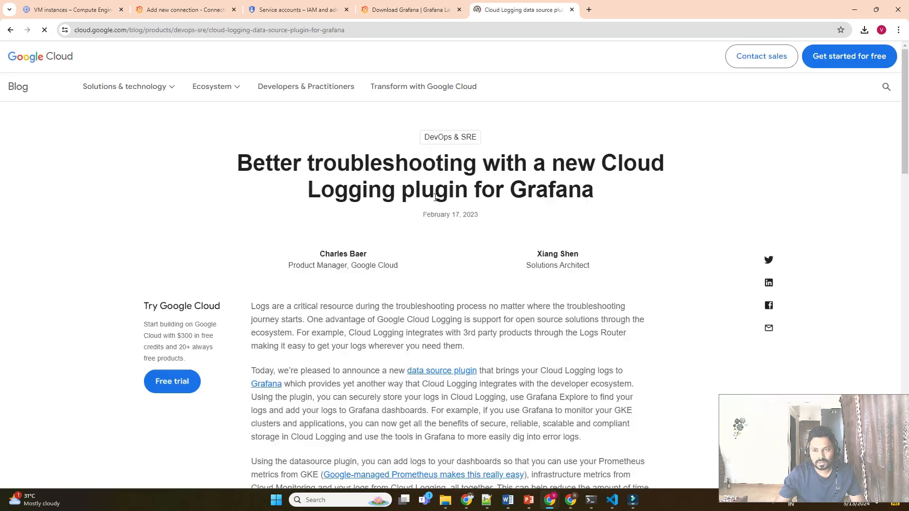
{"action": "scroll", "coordinate": [449, 232], "scroll_direction": "down", "scroll_amount": 3}
{"action": "scroll", "coordinate": [449, 232], "scroll_direction": "down", "scroll_amount": 20}
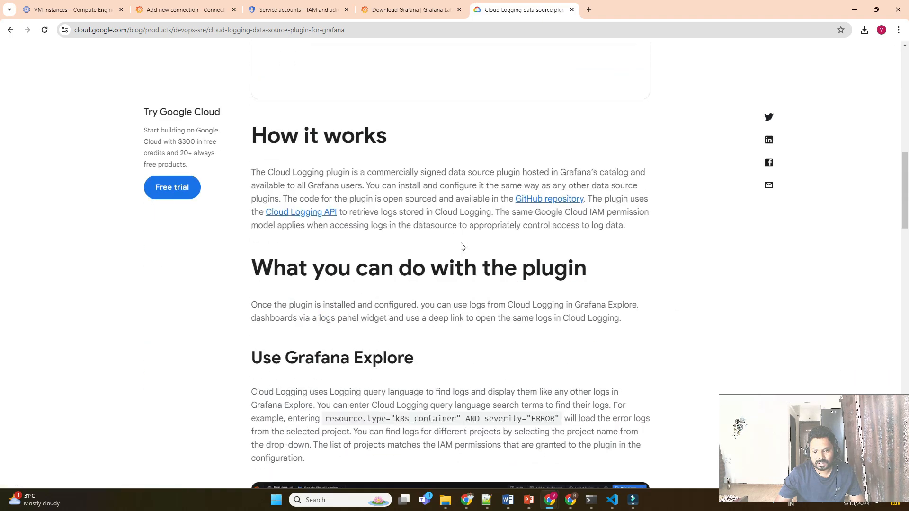
{"action": "scroll", "coordinate": [477, 248], "scroll_direction": "down", "scroll_amount": 20}
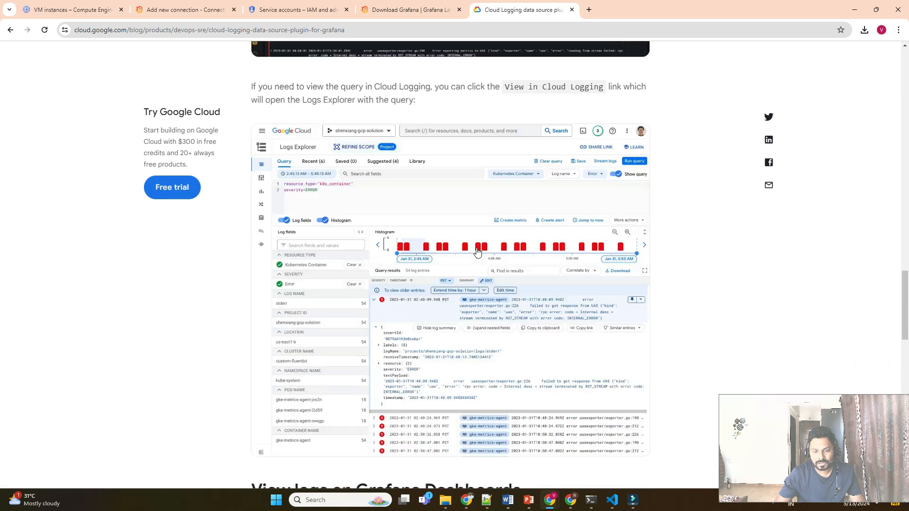
{"action": "scroll", "coordinate": [477, 251], "scroll_direction": "down", "scroll_amount": 8}
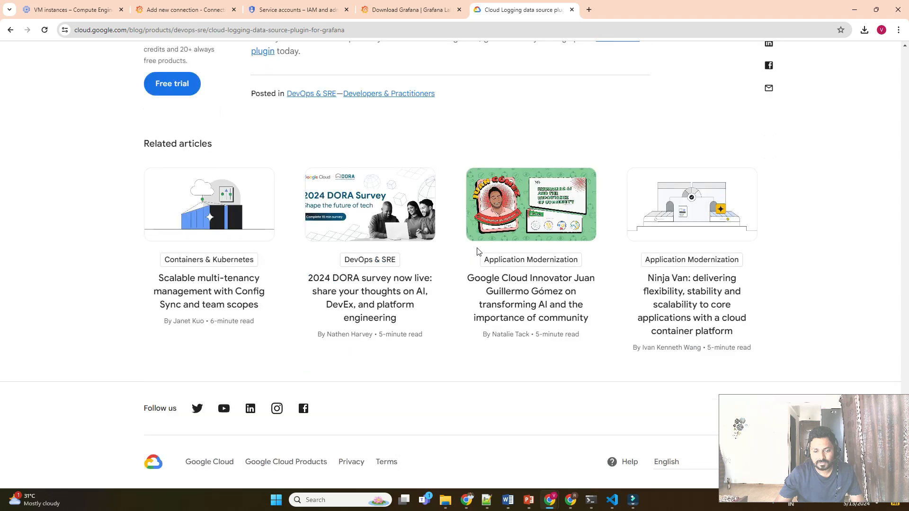
{"action": "scroll", "coordinate": [478, 251], "scroll_direction": "up", "scroll_amount": 10}
{"action": "scroll", "coordinate": [477, 251], "scroll_direction": "up", "scroll_amount": 5}
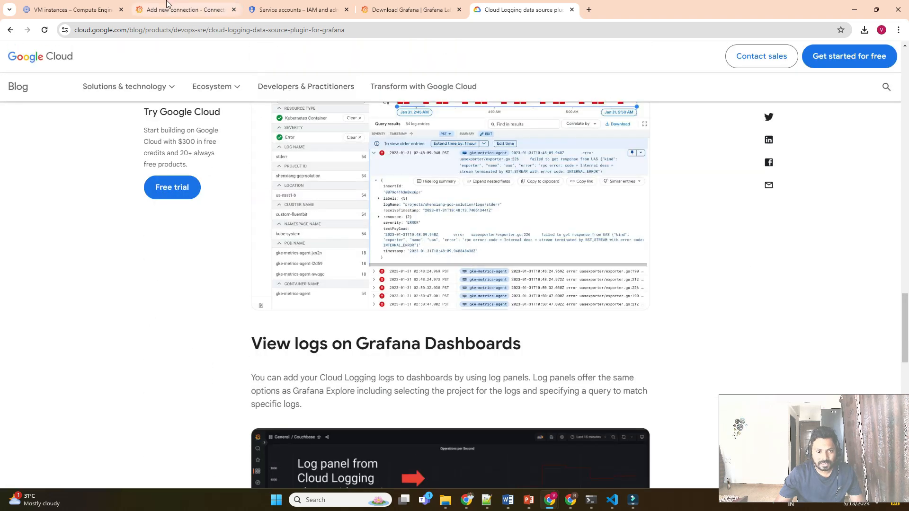
{"action": "left_click", "coordinate": [185, 9]}
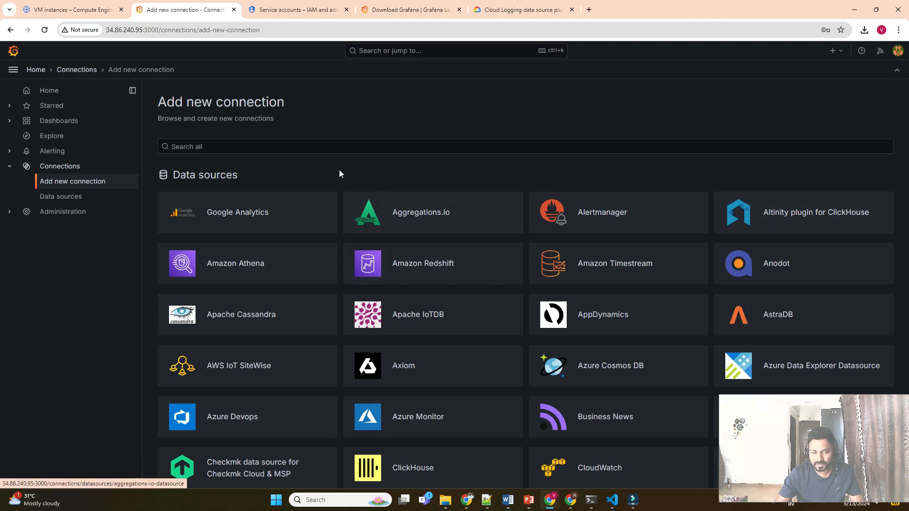
Filter the data source catalogue with 'goog' and open Google Cloud Monitoring.
{"action": "left_click", "coordinate": [254, 144]}
{"action": "type", "text": "google"}
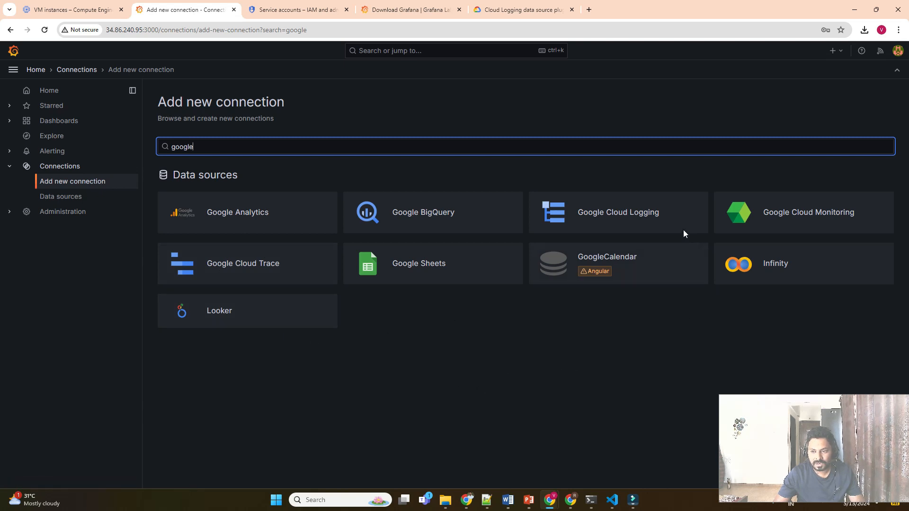
{"action": "left_click", "coordinate": [811, 214]}
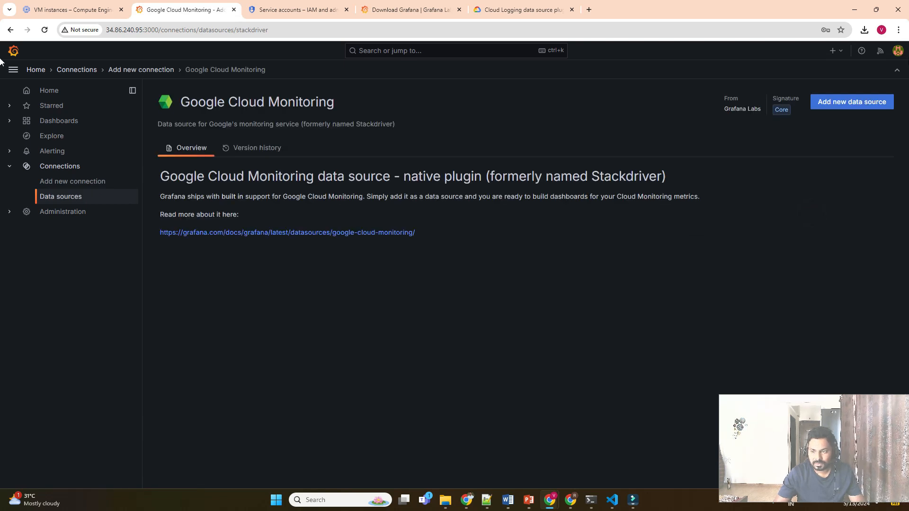
Add the data source with GCE Default Service Account, test it (403 Forbidden), then open Service accounts.
{"action": "left_click", "coordinate": [845, 103]}
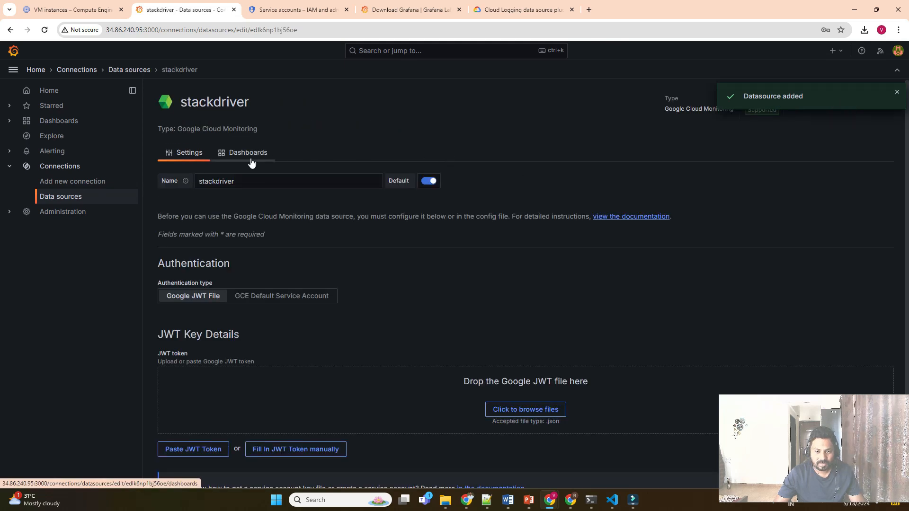
{"action": "left_click", "coordinate": [250, 156]}
{"action": "left_click", "coordinate": [184, 148]}
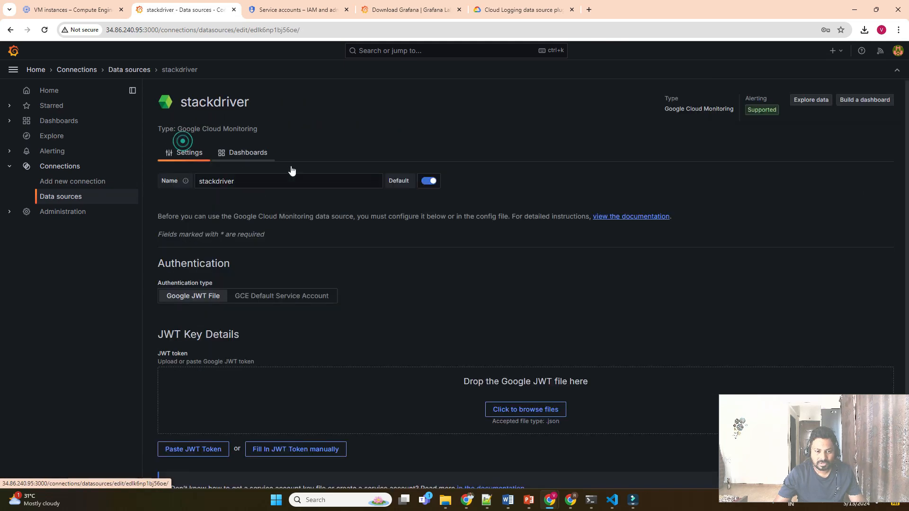
{"action": "scroll", "coordinate": [450, 274], "scroll_direction": "down", "scroll_amount": 2}
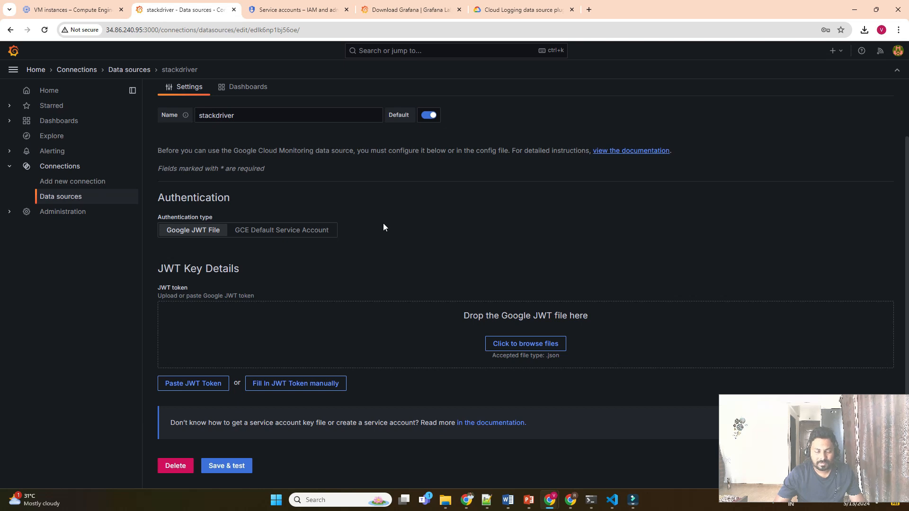
{"action": "left_click", "coordinate": [298, 235]}
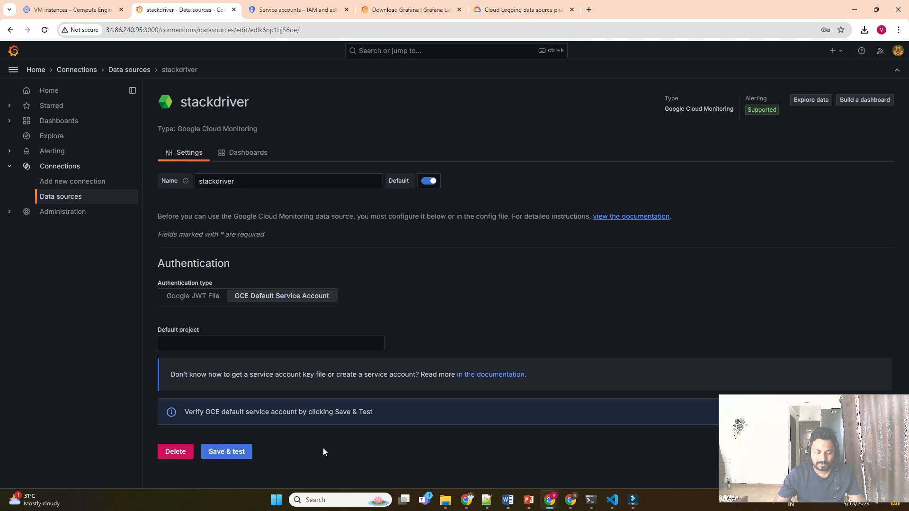
{"action": "left_click", "coordinate": [236, 452]}
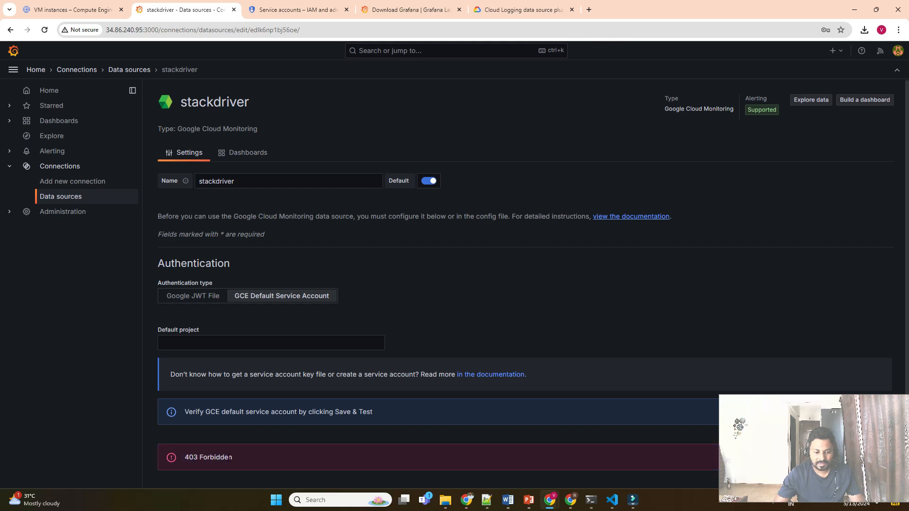
{"action": "left_click", "coordinate": [73, 6]}
{"action": "left_click", "coordinate": [285, 12]}
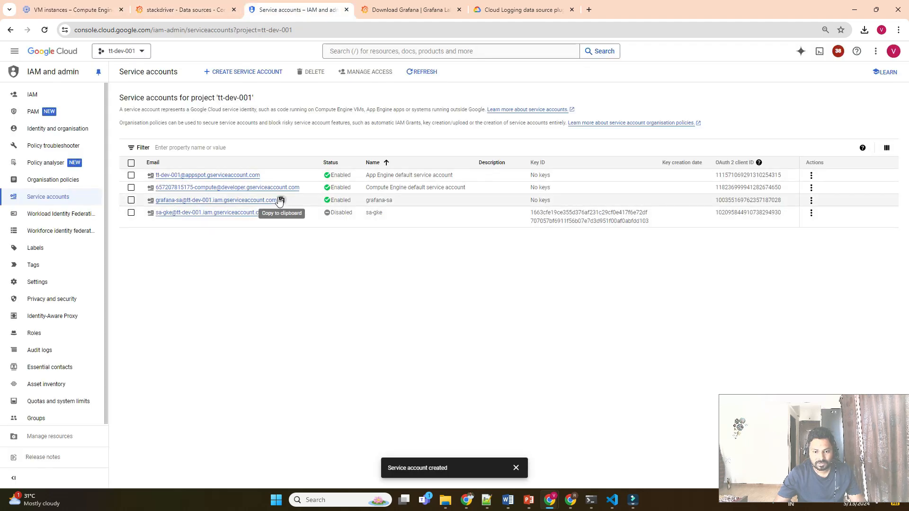
Add the grafana-sa service account as a new principal on project tt-dev-001.
{"action": "left_click", "coordinate": [281, 200]}
{"action": "left_click", "coordinate": [54, 96]}
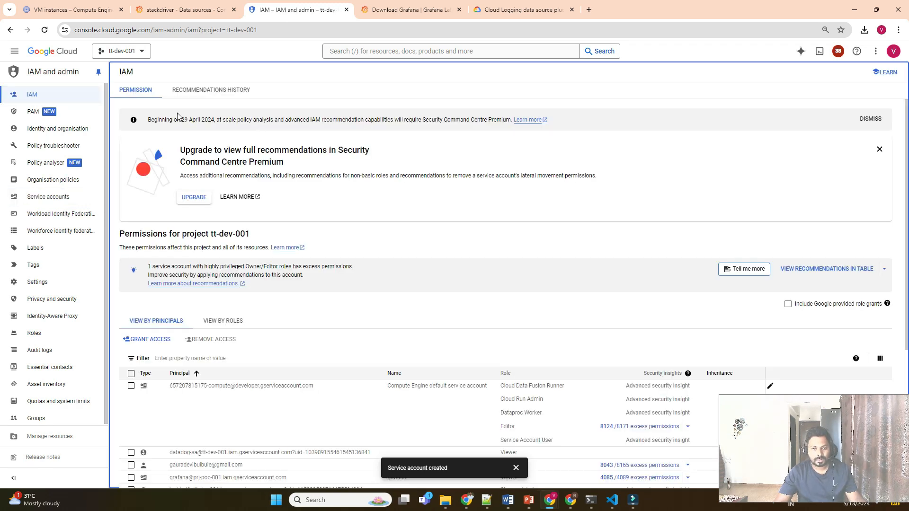
{"action": "left_click", "coordinate": [148, 340]}
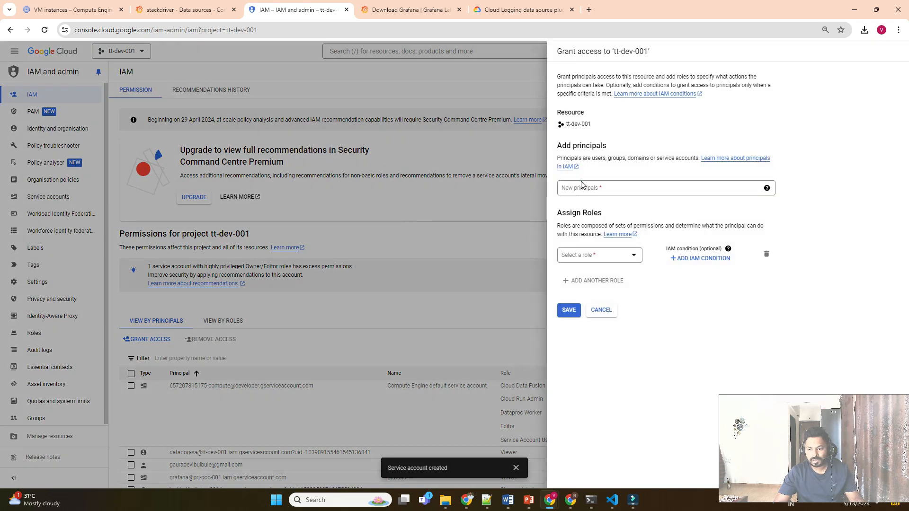
{"action": "left_click", "coordinate": [581, 187]}
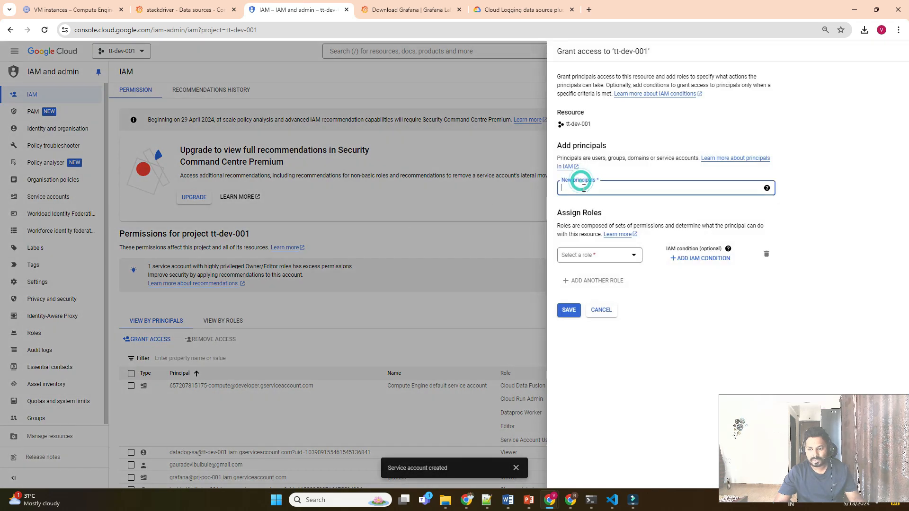
{"action": "key", "text": "ctrl+v"}
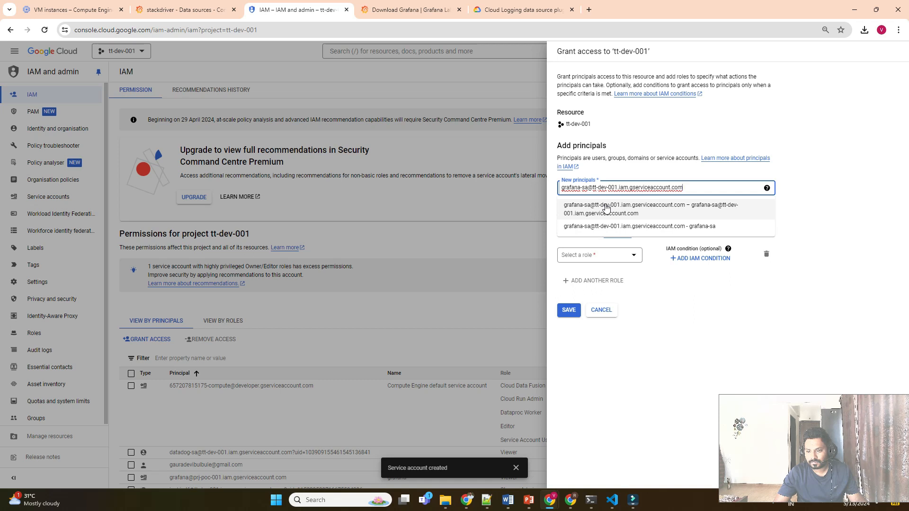
{"action": "left_click", "coordinate": [606, 208]}
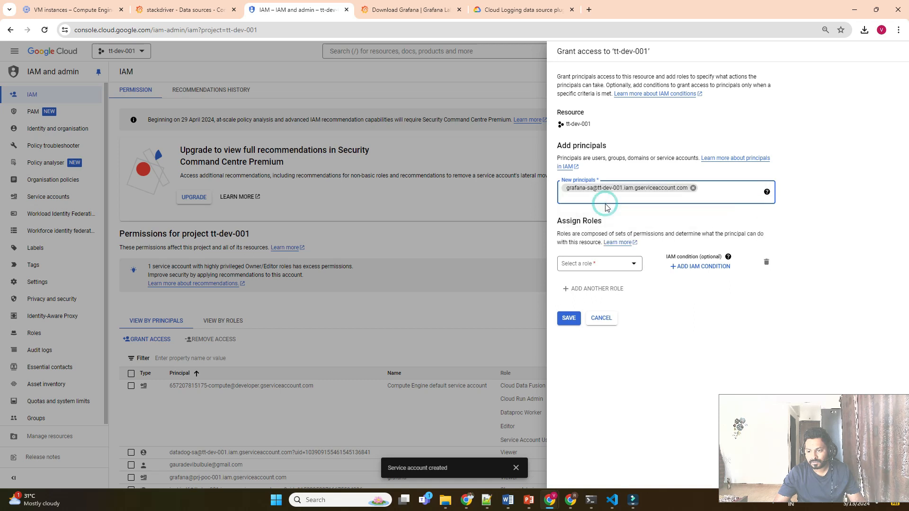
Assign the principal the Monitoring Viewer role and save the grant.
{"action": "left_click", "coordinate": [582, 263]}
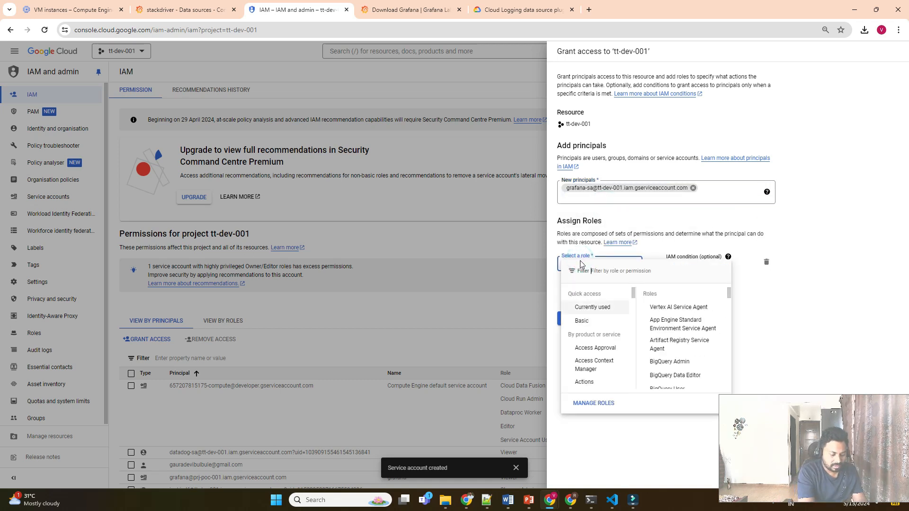
{"action": "type", "text": "moni"}
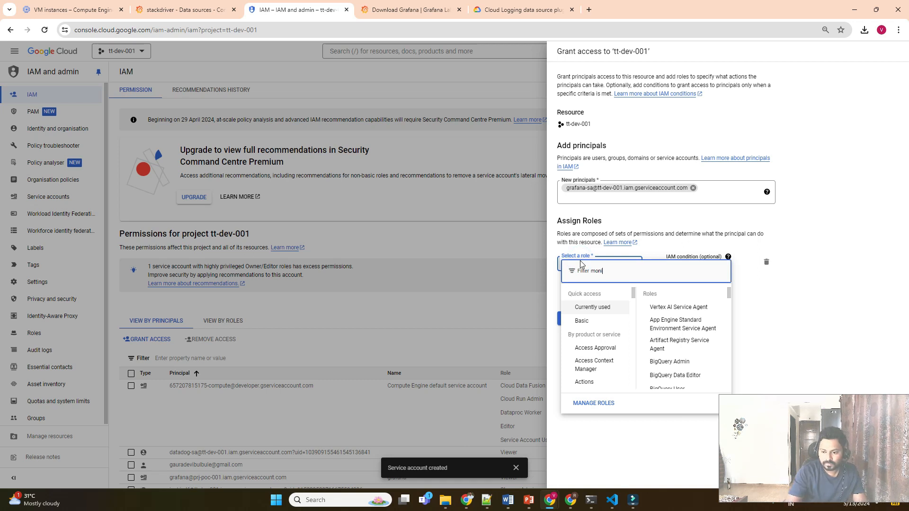
{"action": "type", "text": "toring"}
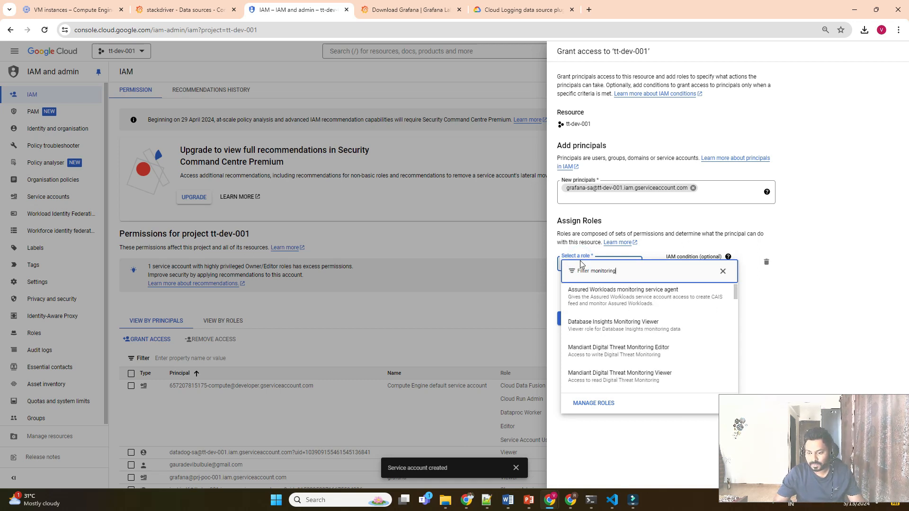
{"action": "type", "text": " vie"}
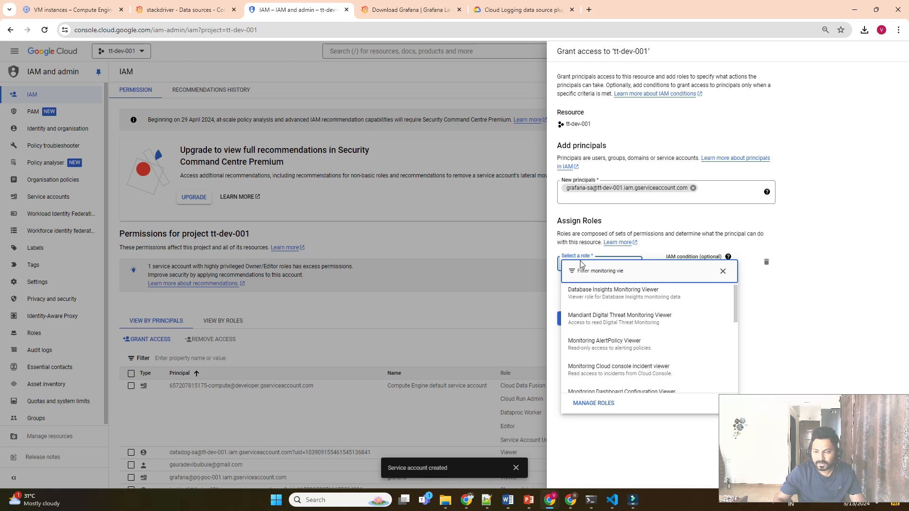
{"action": "type", "text": "w"}
{"action": "scroll", "coordinate": [630, 327], "scroll_direction": "down", "scroll_amount": 2}
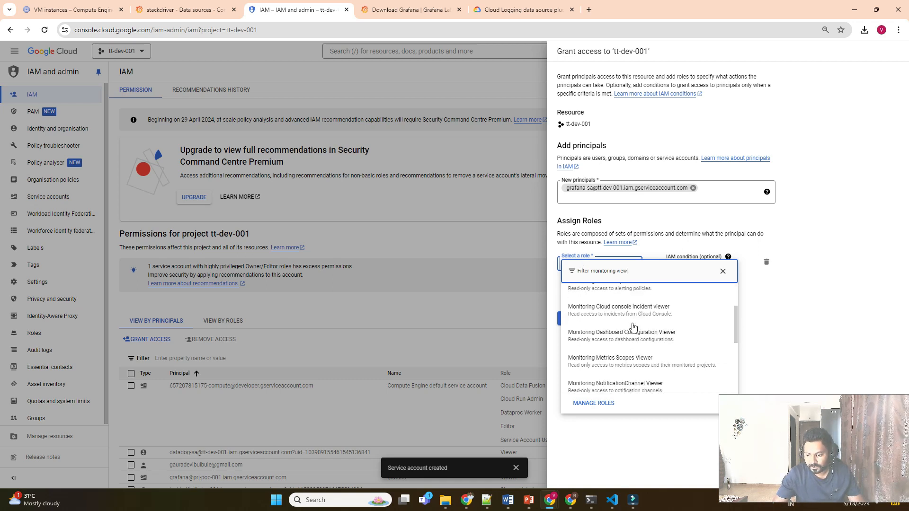
{"action": "scroll", "coordinate": [646, 335], "scroll_direction": "down", "scroll_amount": 2}
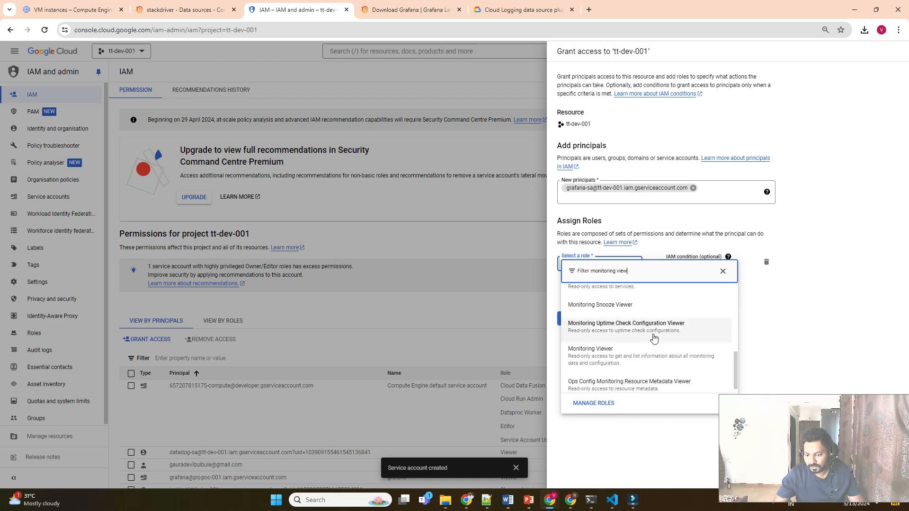
{"action": "left_click", "coordinate": [620, 363]}
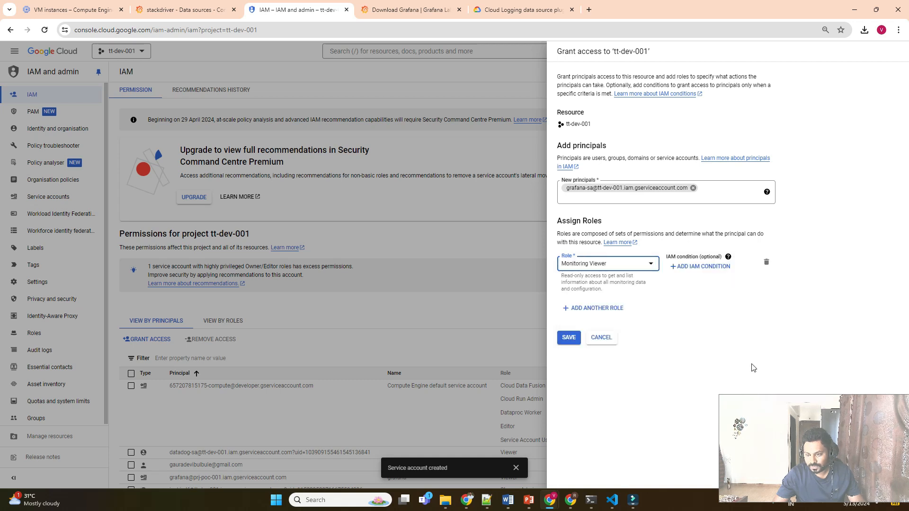
{"action": "left_click", "coordinate": [566, 339]}
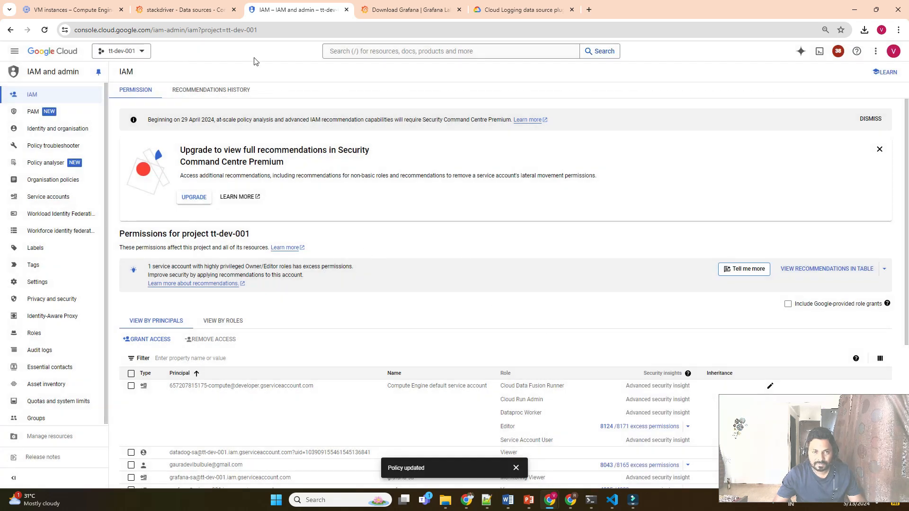
Save & test the stackdriver data source and confirm the Monitoring API success message.
{"action": "left_click", "coordinate": [201, 6]}
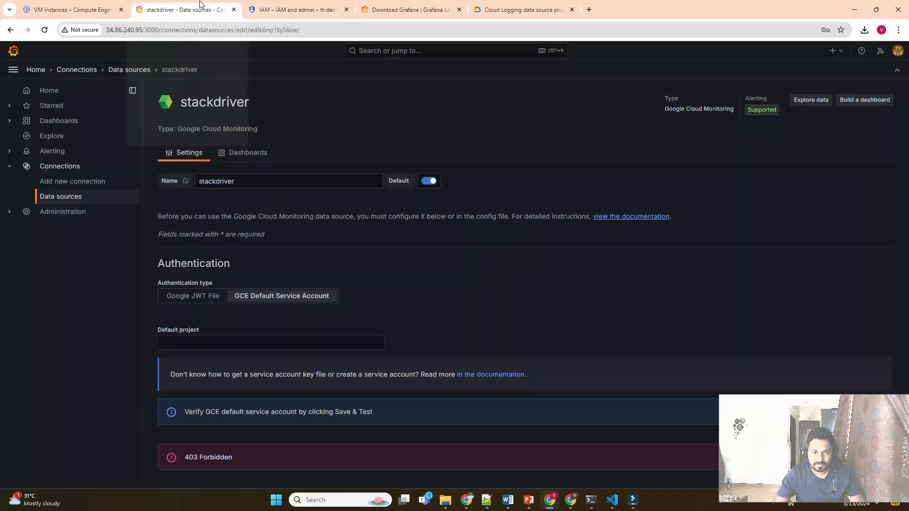
{"action": "scroll", "coordinate": [265, 396], "scroll_direction": "down", "scroll_amount": 1}
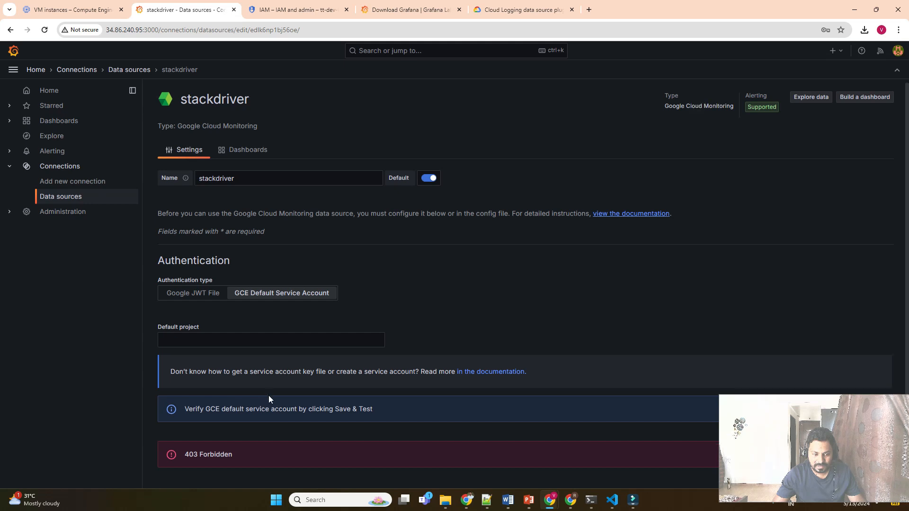
{"action": "left_click", "coordinate": [232, 464]}
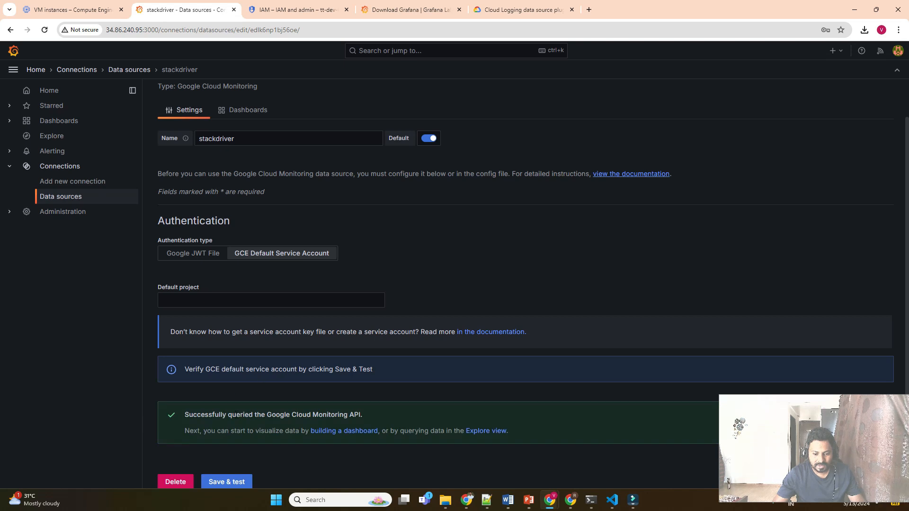
{"action": "left_click_drag", "start_coordinate": [223, 415], "coordinate": [370, 419]}
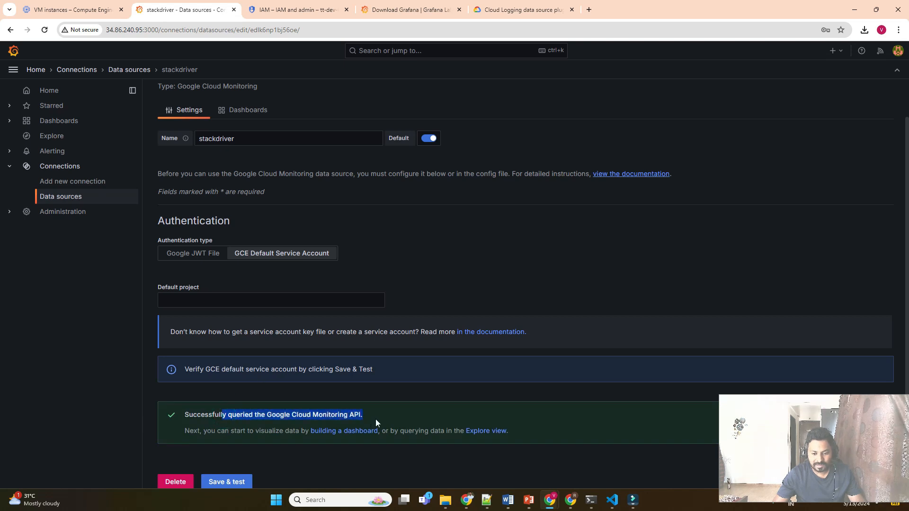
{"action": "left_click", "coordinate": [385, 419]}
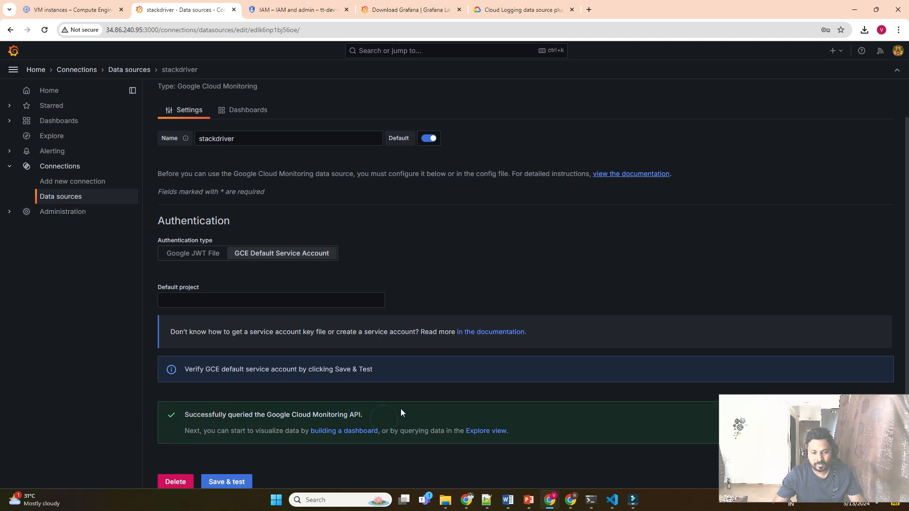
{"action": "scroll", "coordinate": [401, 414], "scroll_direction": "down", "scroll_amount": 1}
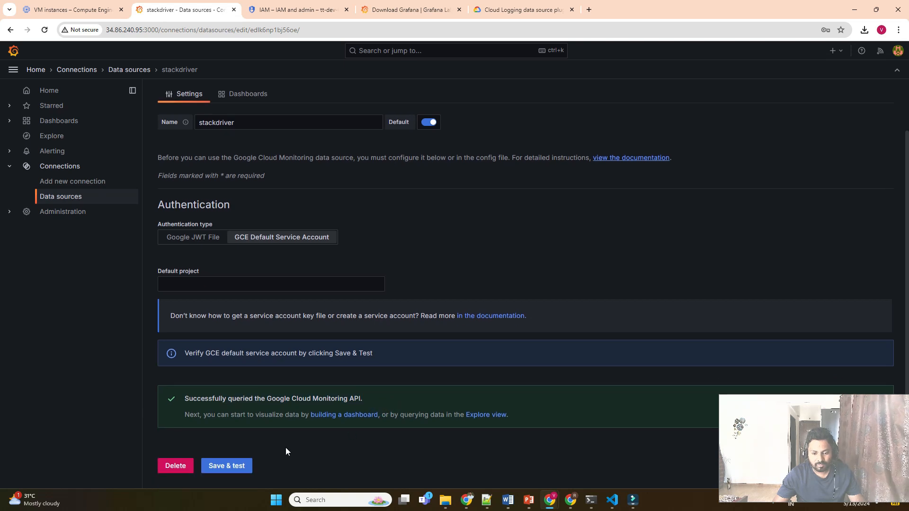
Import Data Processing, Cloud Functions, GCE VM Instance, Firewall Insights, GKE Prometheus and GCE Network dashboards.
{"action": "left_click", "coordinate": [246, 95]}
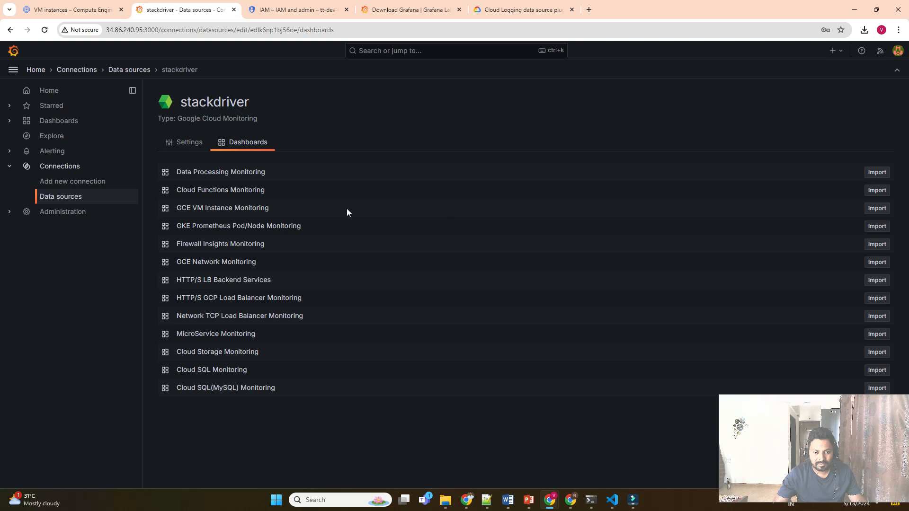
{"action": "left_click", "coordinate": [878, 172]}
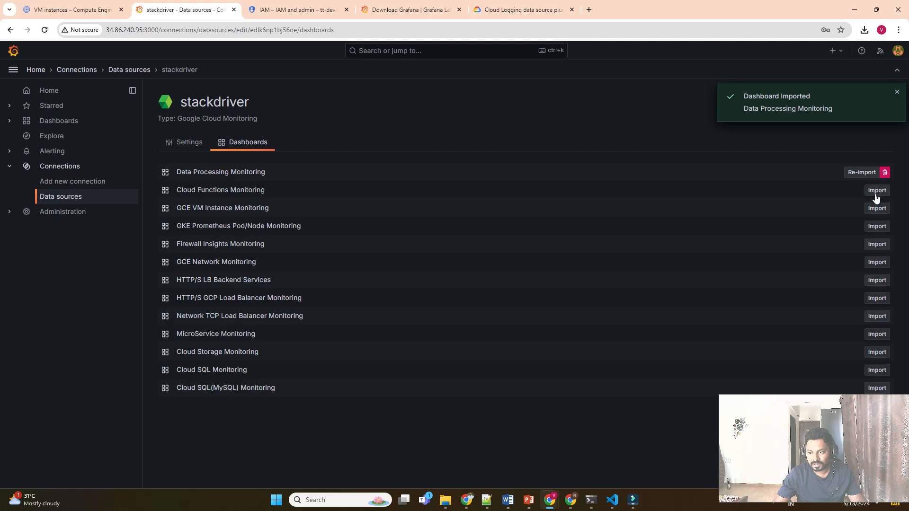
{"action": "left_click", "coordinate": [876, 191]}
{"action": "left_click", "coordinate": [874, 211]}
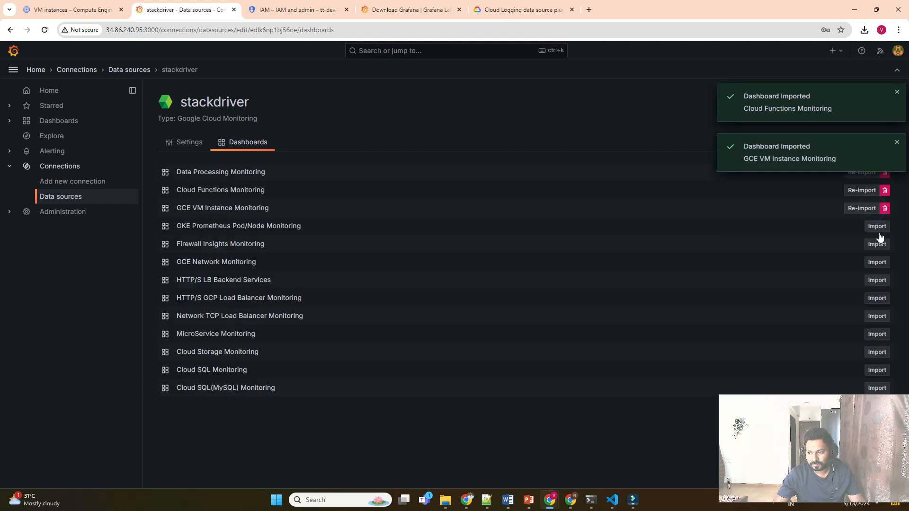
{"action": "left_click", "coordinate": [875, 244]}
{"action": "left_click", "coordinate": [876, 226]}
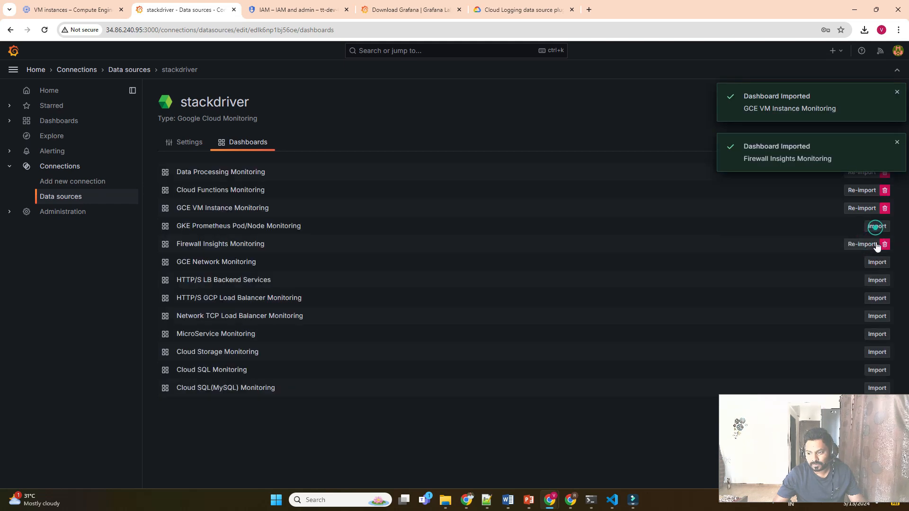
{"action": "left_click", "coordinate": [868, 264]}
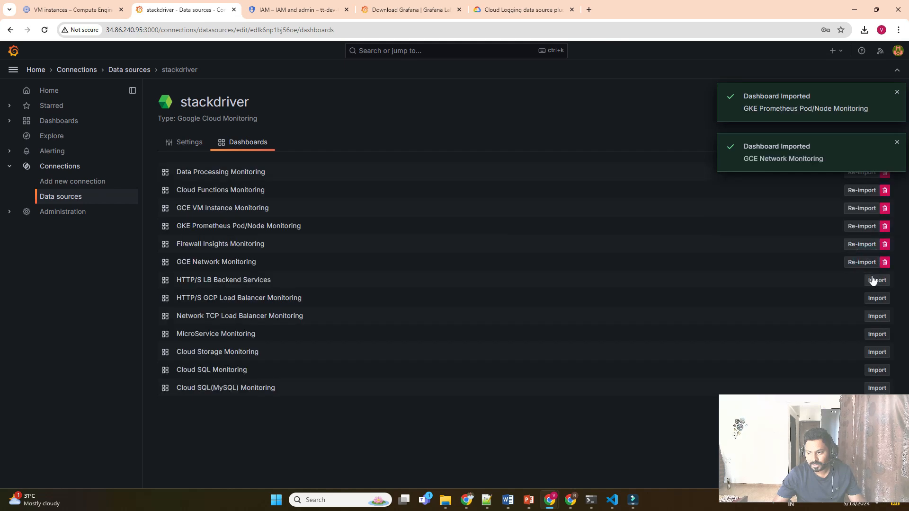
Import the load balancer, MicroService, Cloud SQL, Cloud Storage and Cloud SQL(MySQL) dashboards.
{"action": "left_click", "coordinate": [874, 280]}
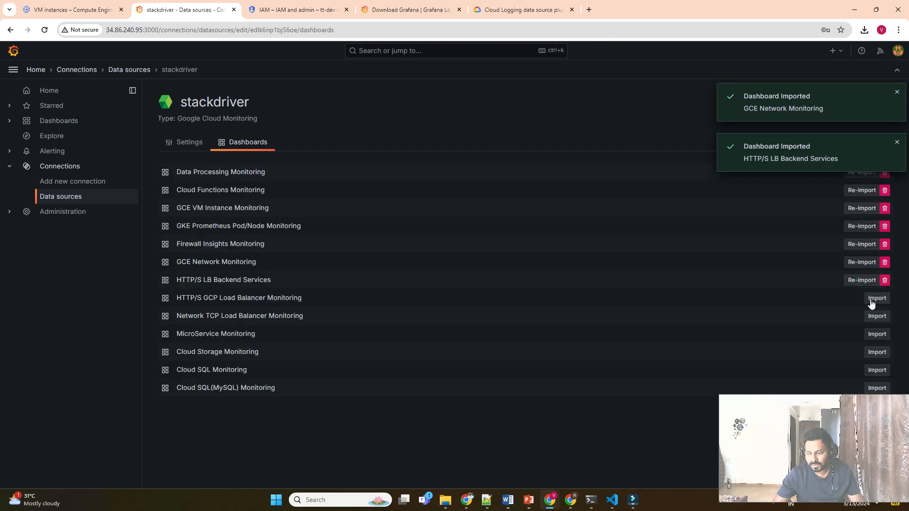
{"action": "left_click", "coordinate": [873, 304]}
{"action": "left_click", "coordinate": [876, 316]}
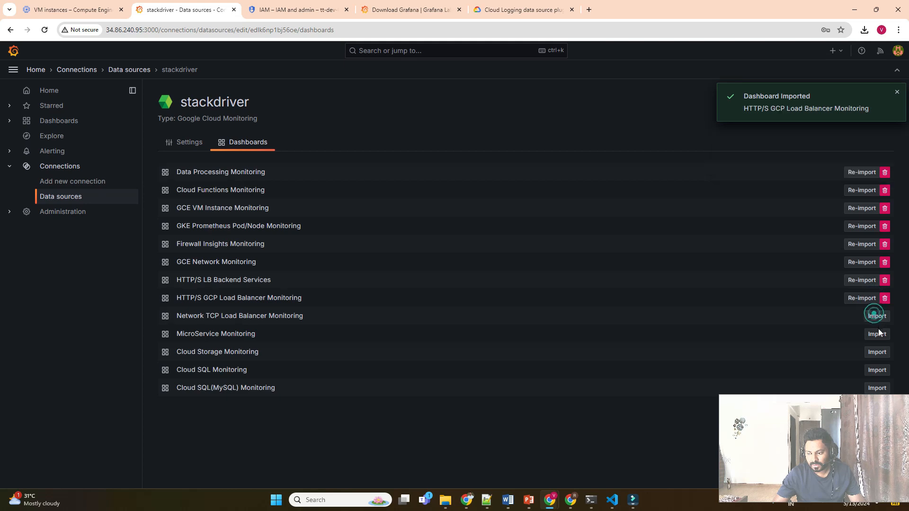
{"action": "left_click", "coordinate": [877, 334]}
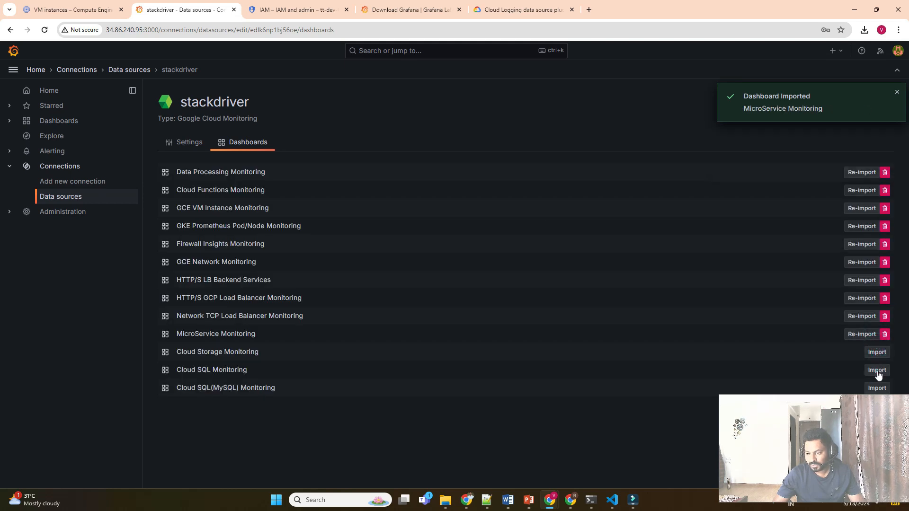
{"action": "left_click", "coordinate": [877, 370]}
{"action": "left_click", "coordinate": [877, 352]}
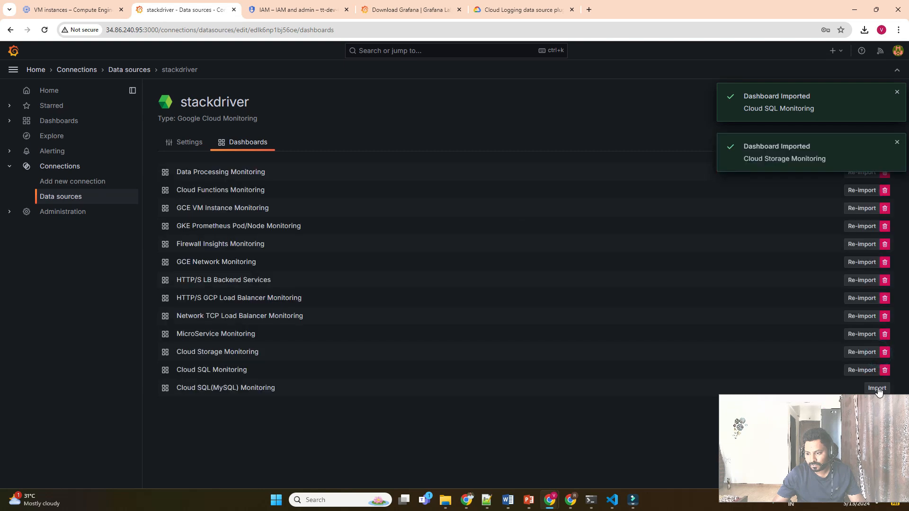
{"action": "left_click", "coordinate": [877, 388]}
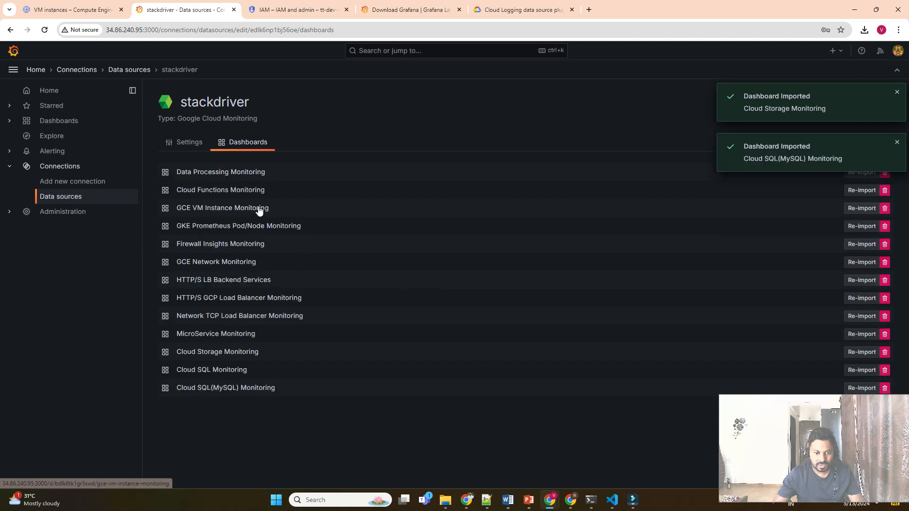
Open the GCE VM Instance Monitoring dashboard showing the last 30 minutes.
{"action": "left_click", "coordinate": [219, 209]}
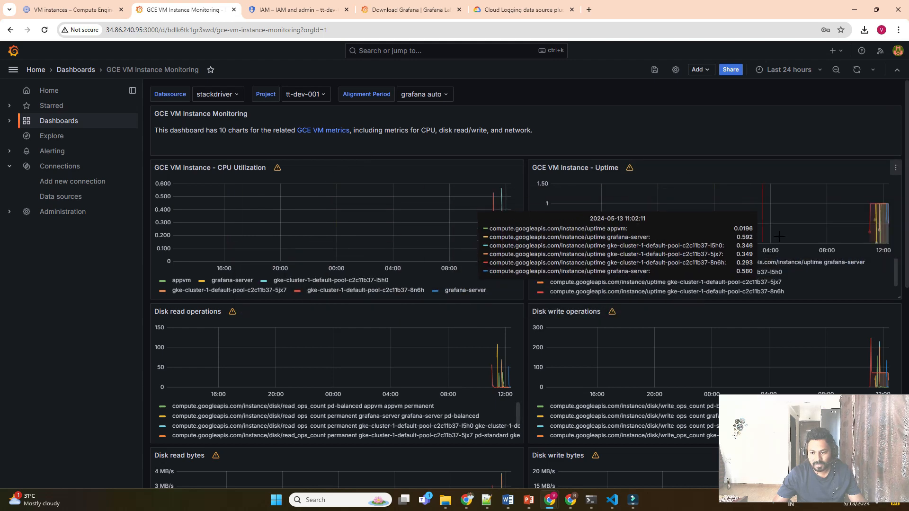
{"action": "left_click", "coordinate": [800, 71]}
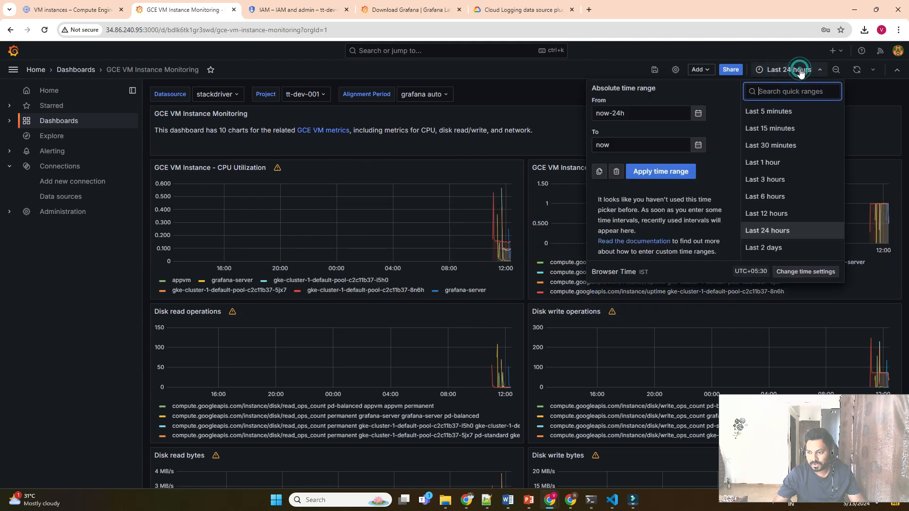
{"action": "left_click", "coordinate": [767, 145]}
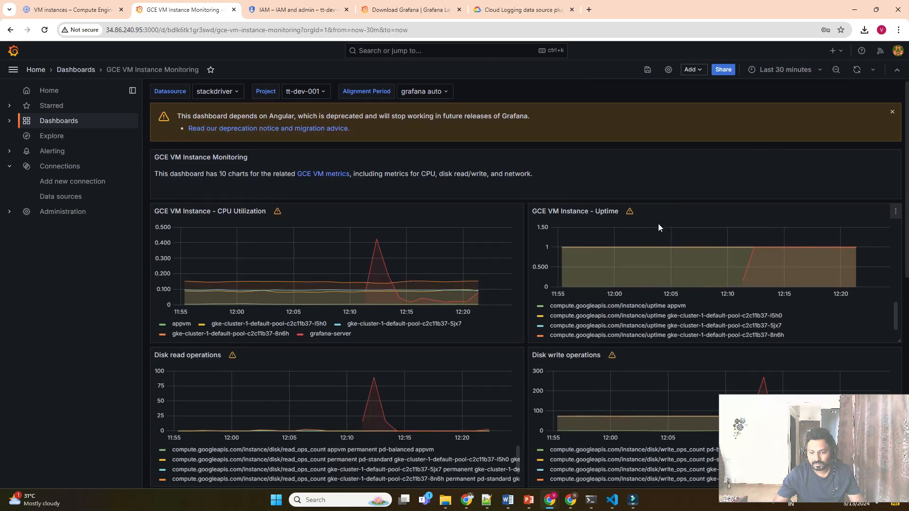
Review the CPU, uptime, disk and network charts, then star the dashboard.
{"action": "scroll", "coordinate": [658, 223], "scroll_direction": "down", "scroll_amount": 2}
{"action": "scroll", "coordinate": [759, 240], "scroll_direction": "down", "scroll_amount": 1}
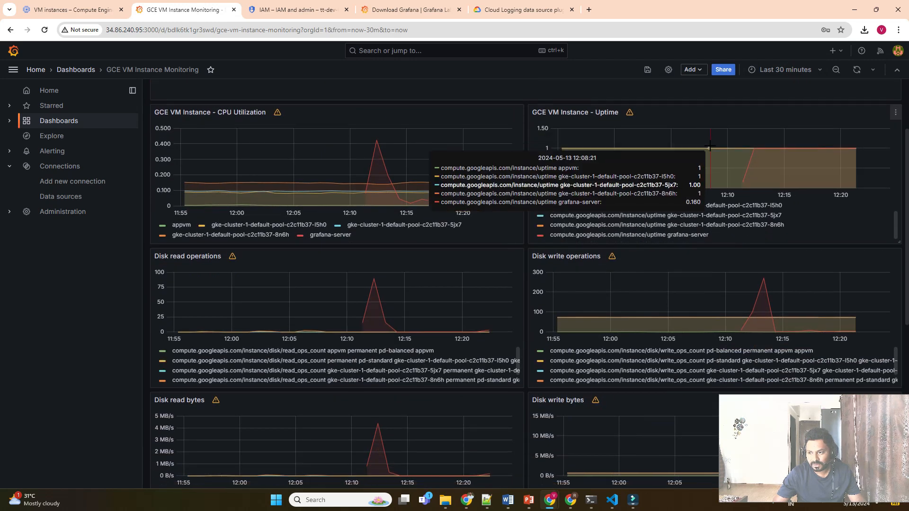
{"action": "scroll", "coordinate": [712, 147], "scroll_direction": "down", "scroll_amount": 5}
{"action": "scroll", "coordinate": [714, 151], "scroll_direction": "down", "scroll_amount": 2}
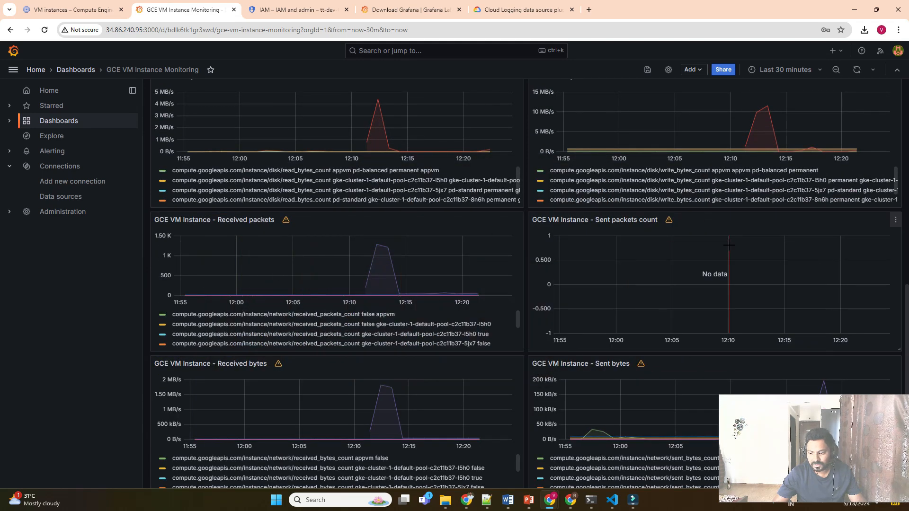
{"action": "scroll", "coordinate": [730, 244], "scroll_direction": "down", "scroll_amount": 1}
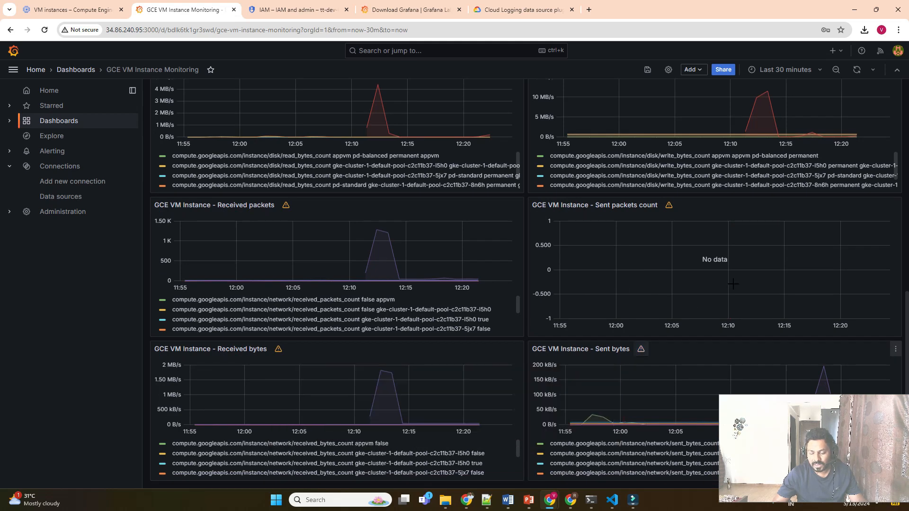
{"action": "scroll", "coordinate": [793, 203], "scroll_direction": "up", "scroll_amount": 3}
{"action": "scroll", "coordinate": [793, 203], "scroll_direction": "up", "scroll_amount": 6}
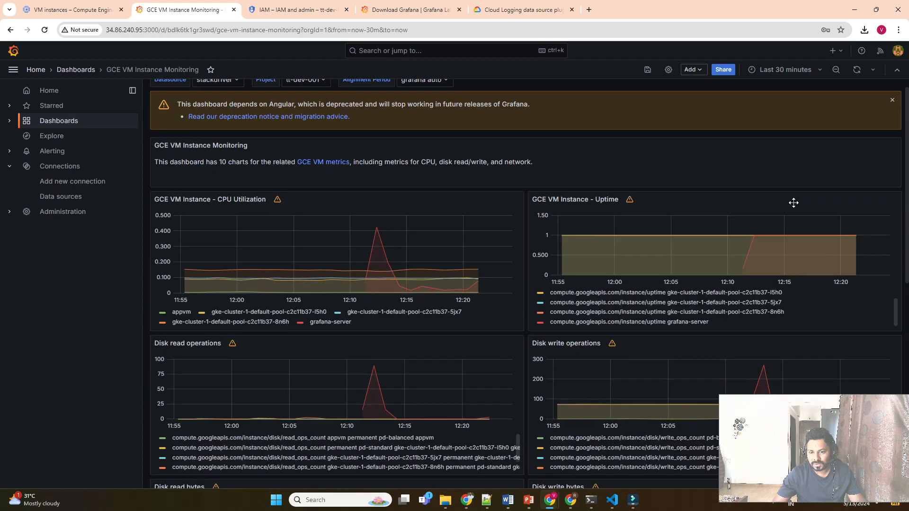
{"action": "scroll", "coordinate": [772, 277], "scroll_direction": "down", "scroll_amount": 10}
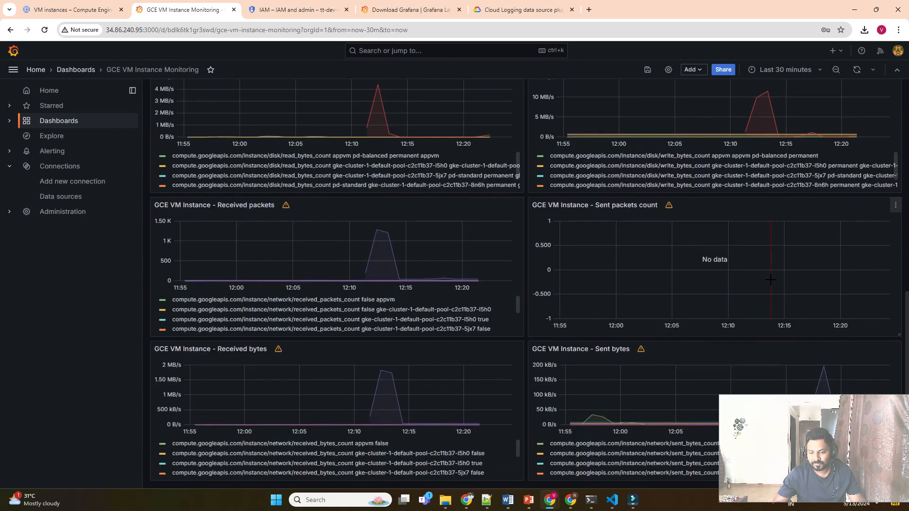
{"action": "scroll", "coordinate": [771, 281], "scroll_direction": "up", "scroll_amount": 10}
{"action": "scroll", "coordinate": [771, 281], "scroll_direction": "up", "scroll_amount": 1}
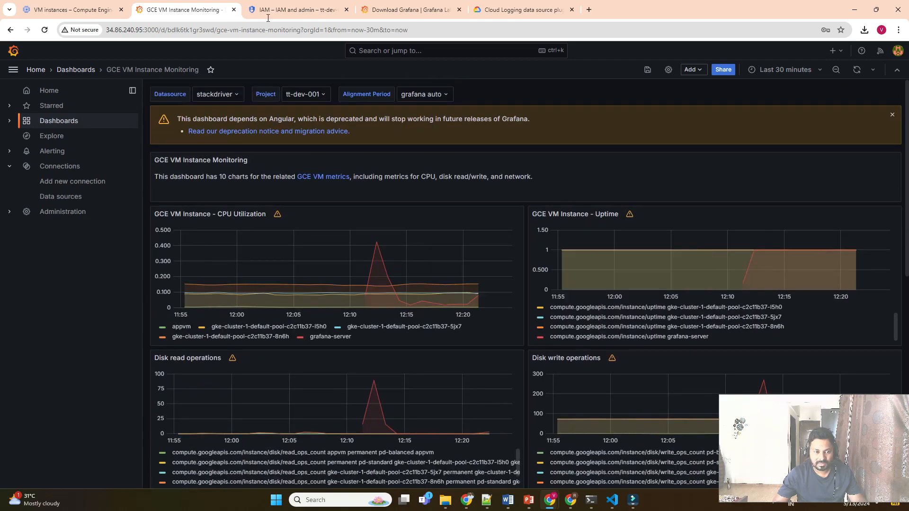
{"action": "left_click", "coordinate": [210, 70]}
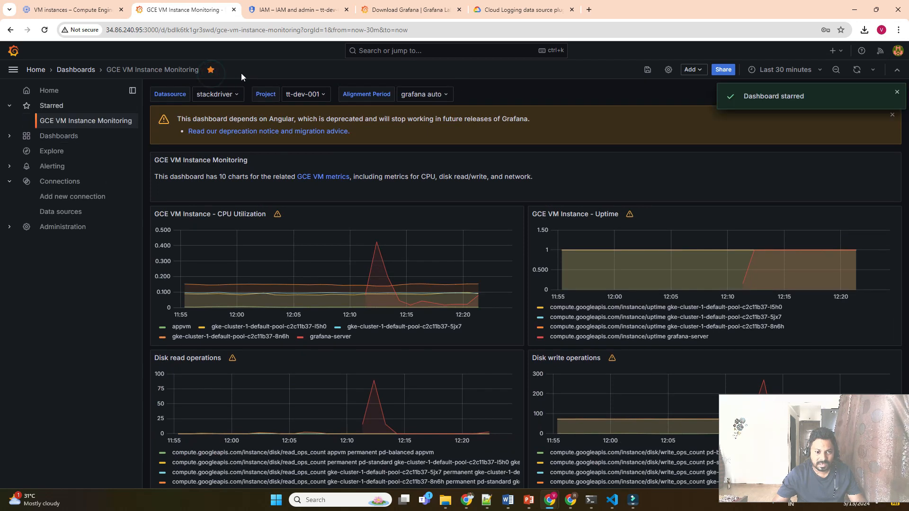
Reach the stackdriver data source's Dashboards tab and open Cloud Functions Monitoring.
{"action": "left_click", "coordinate": [90, 73]}
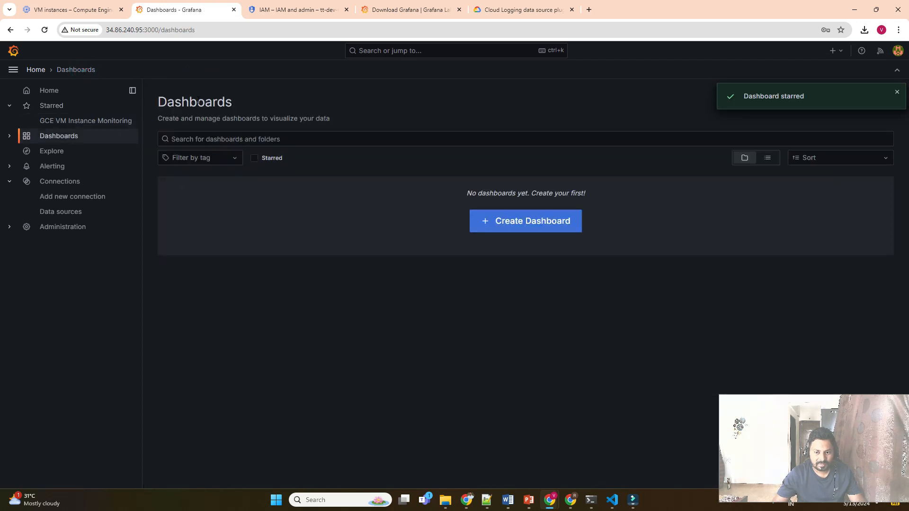
{"action": "left_click", "coordinate": [56, 151]}
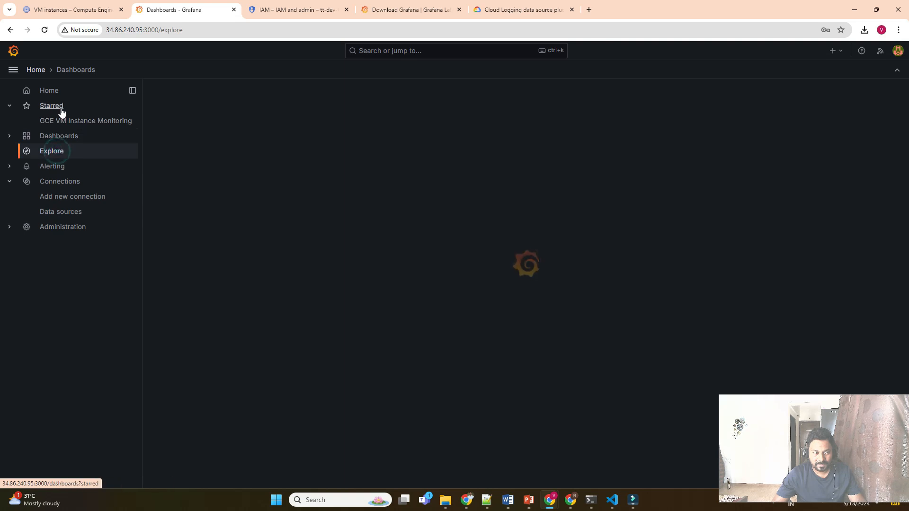
{"action": "left_click", "coordinate": [65, 211]}
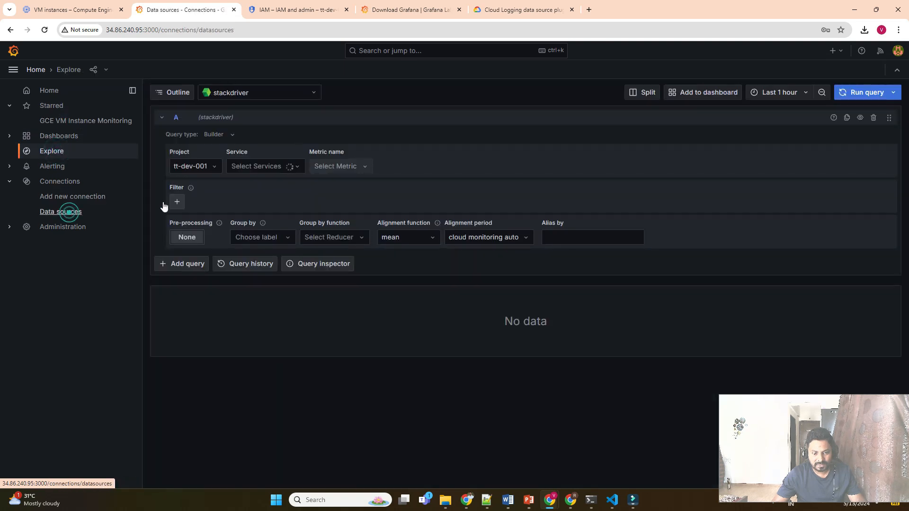
{"action": "left_click", "coordinate": [244, 173]}
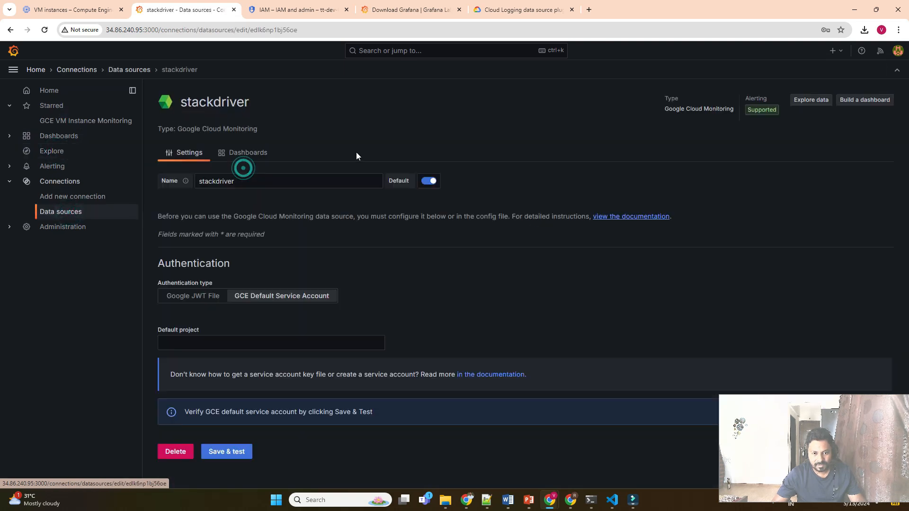
{"action": "left_click", "coordinate": [258, 151]}
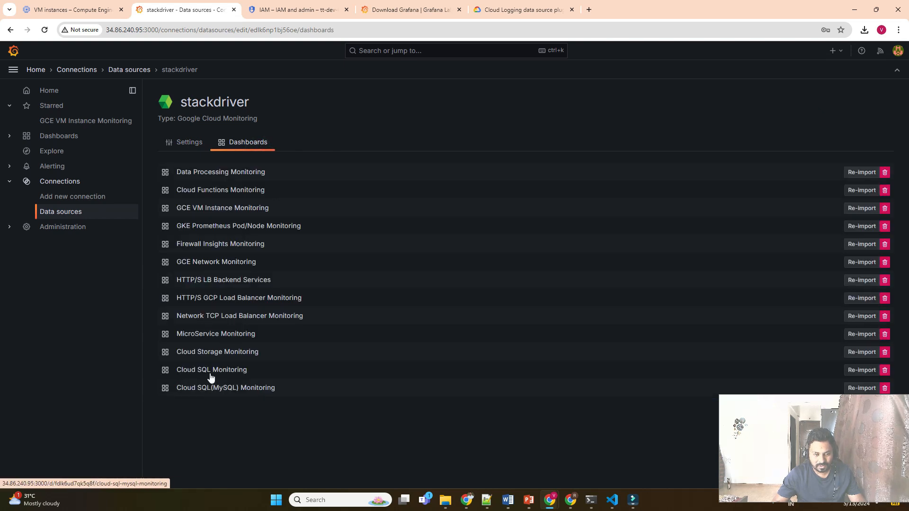
{"action": "left_click", "coordinate": [221, 190]}
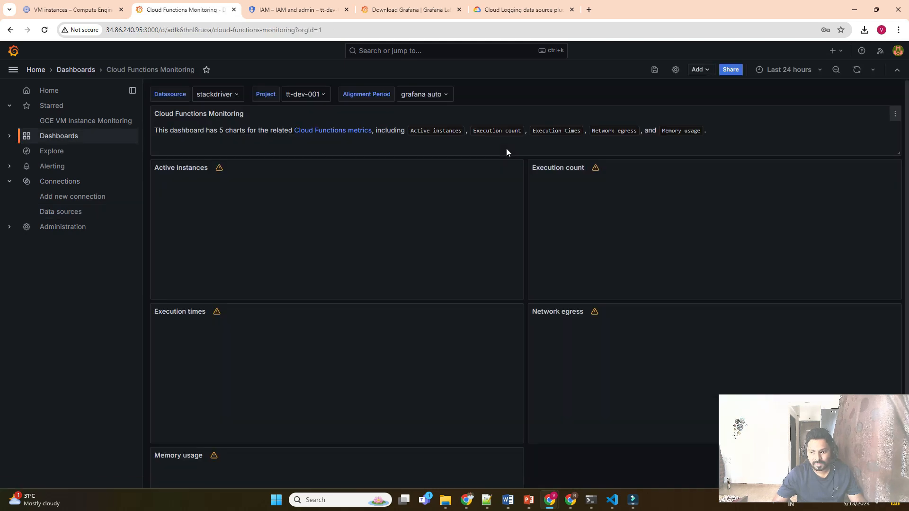
Remove an accidentally added empty visualization from Cloud Functions Monitoring and return to Dashboards.
{"action": "scroll", "coordinate": [689, 264], "scroll_direction": "down", "scroll_amount": 2}
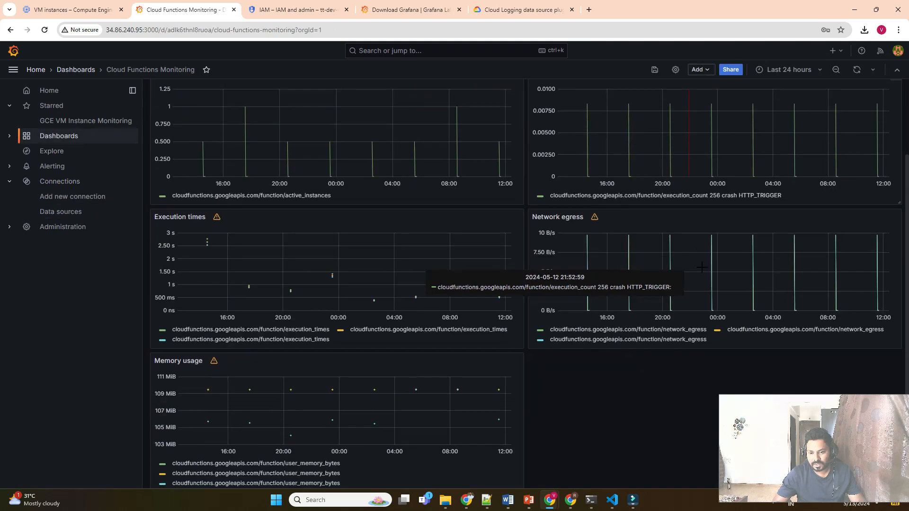
{"action": "scroll", "coordinate": [625, 391], "scroll_direction": "up", "scroll_amount": 2}
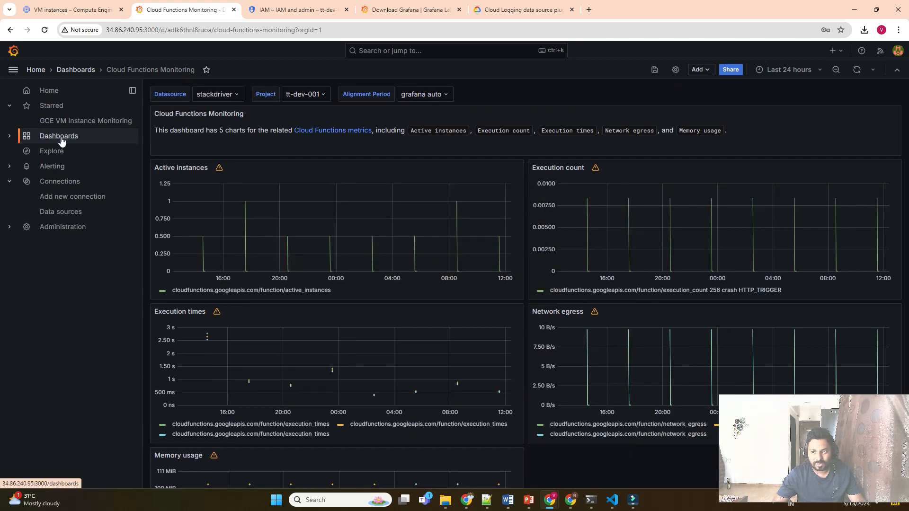
{"action": "left_click", "coordinate": [699, 69]}
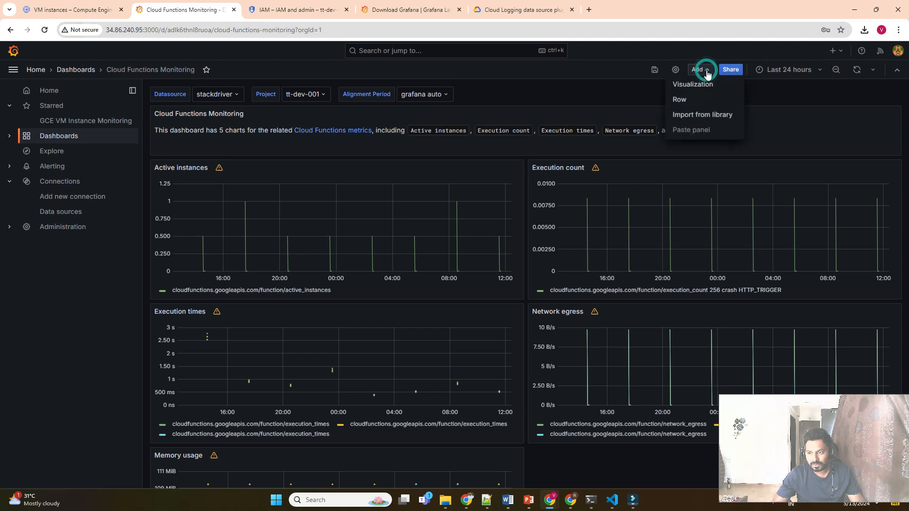
{"action": "left_click", "coordinate": [700, 85]}
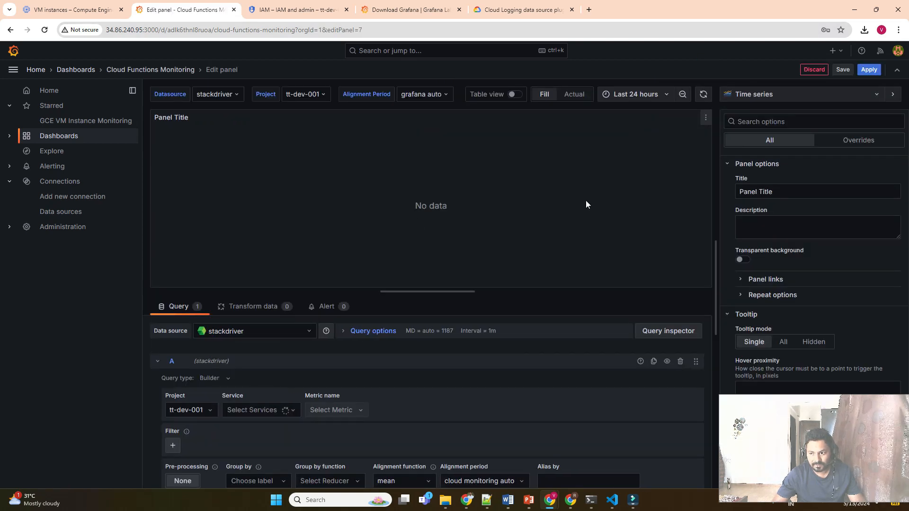
{"action": "left_click", "coordinate": [817, 70]}
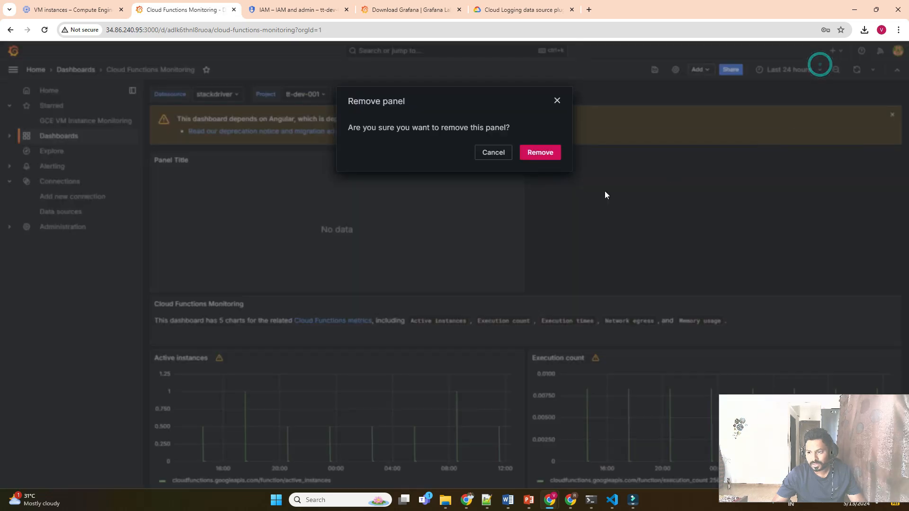
{"action": "left_click", "coordinate": [552, 152]}
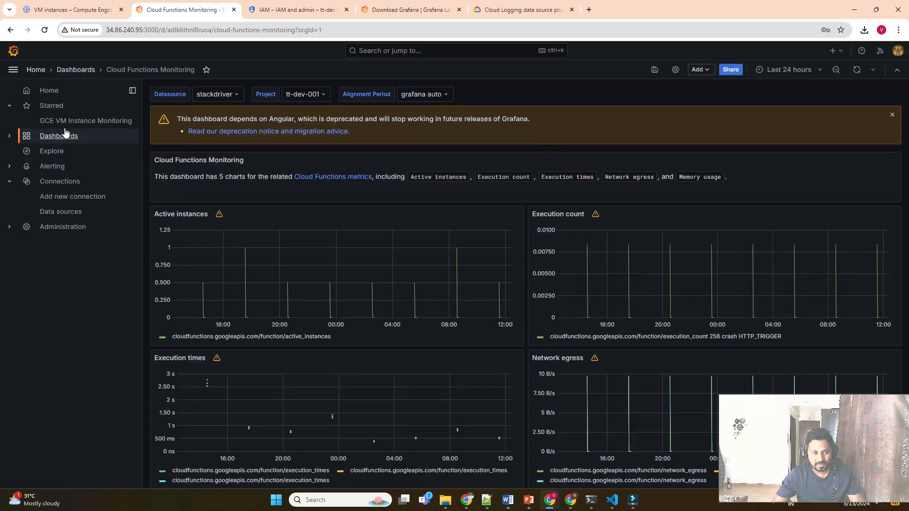
{"action": "left_click", "coordinate": [65, 134]}
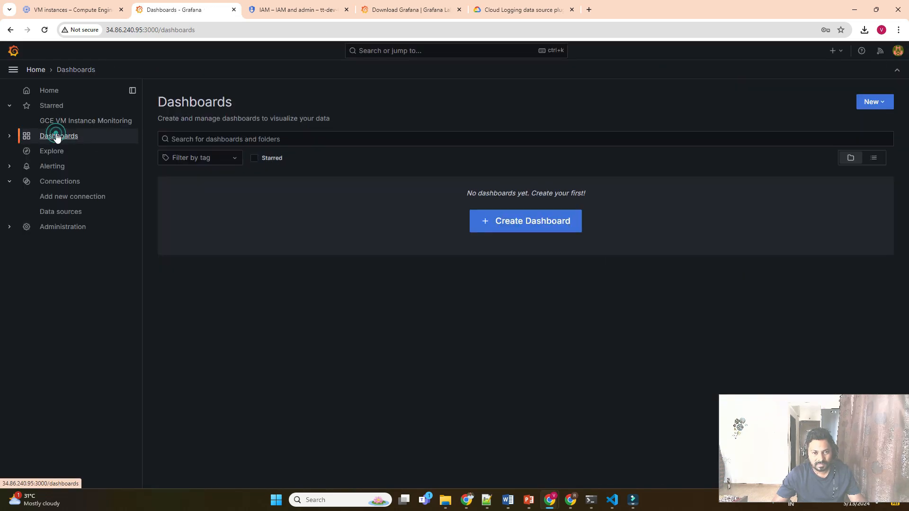
Create a new dashboard with a visualization panel using the stackdriver data source.
{"action": "left_click", "coordinate": [862, 101]}
{"action": "left_click", "coordinate": [871, 122]}
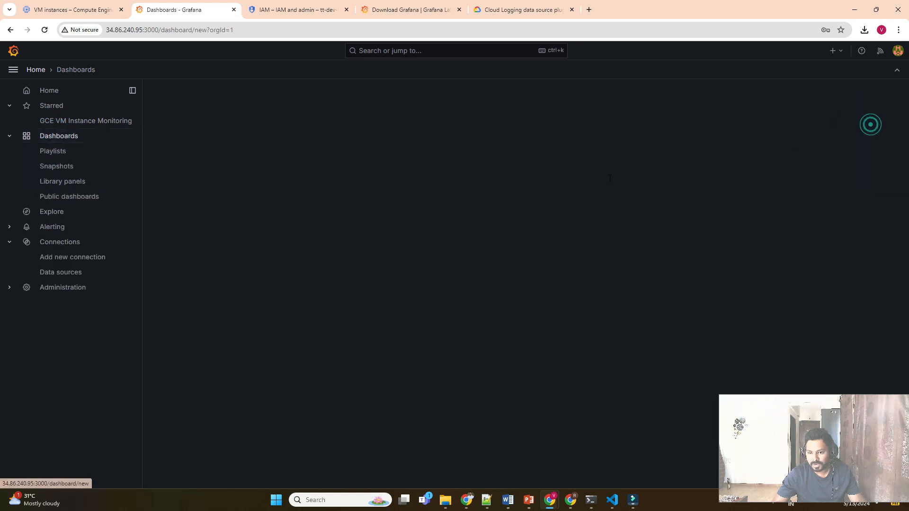
{"action": "left_click", "coordinate": [531, 219]}
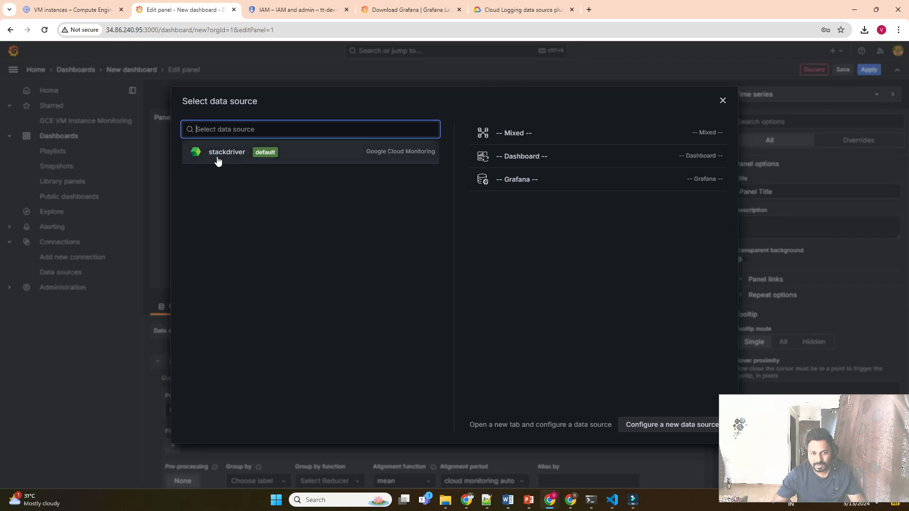
{"action": "left_click", "coordinate": [218, 155]}
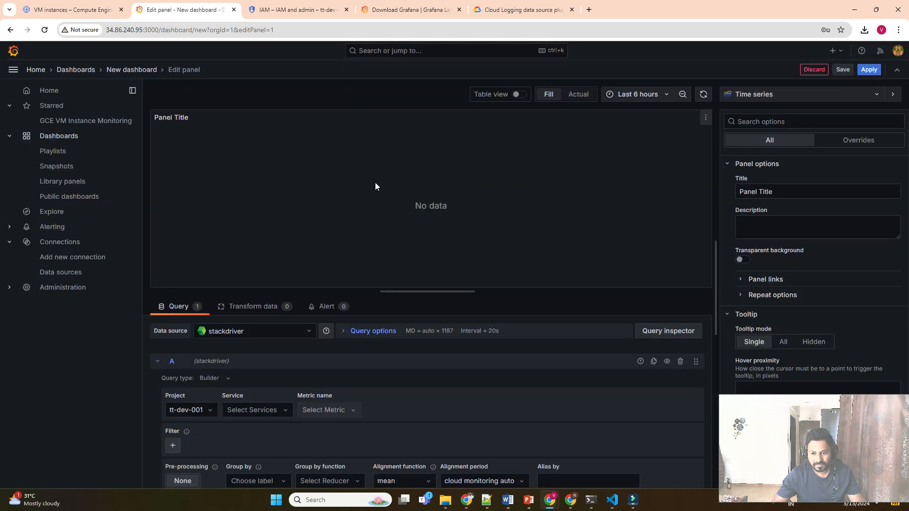
Set the panel query to the Bigquery service with the Job count metric.
{"action": "scroll", "coordinate": [414, 365], "scroll_direction": "down", "scroll_amount": 2}
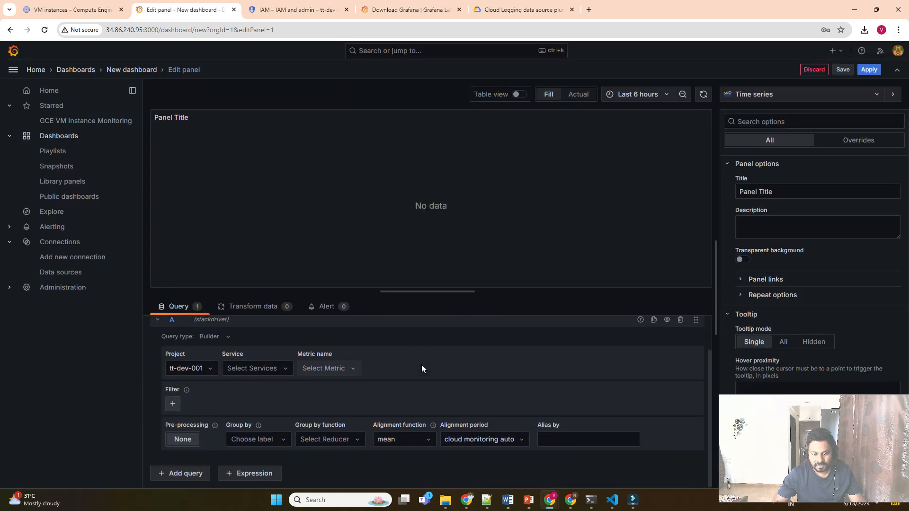
{"action": "left_click", "coordinate": [258, 370]}
{"action": "scroll", "coordinate": [266, 408], "scroll_direction": "down", "scroll_amount": 5}
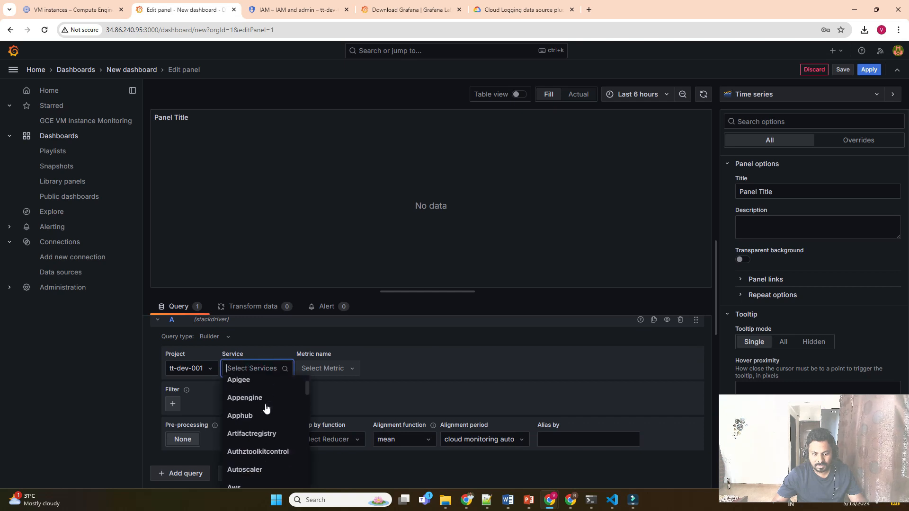
{"action": "scroll", "coordinate": [265, 408], "scroll_direction": "up", "scroll_amount": 2}
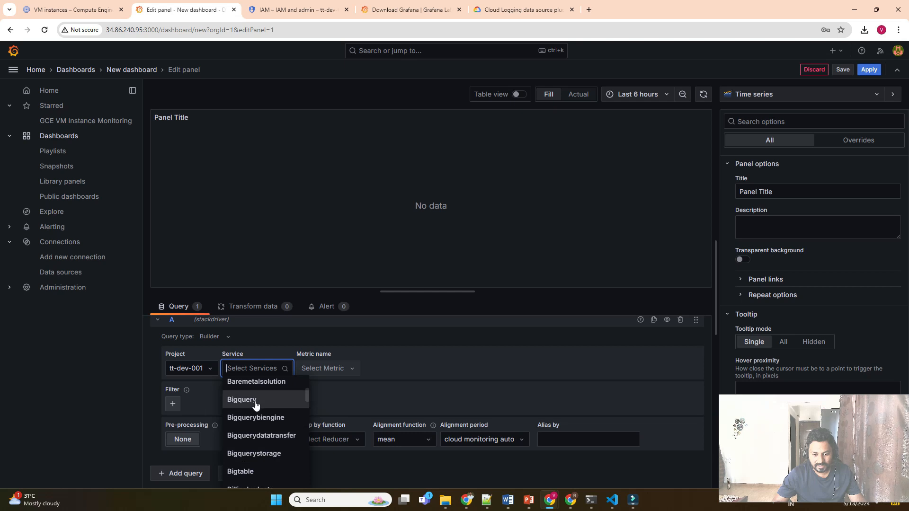
{"action": "left_click", "coordinate": [256, 400]}
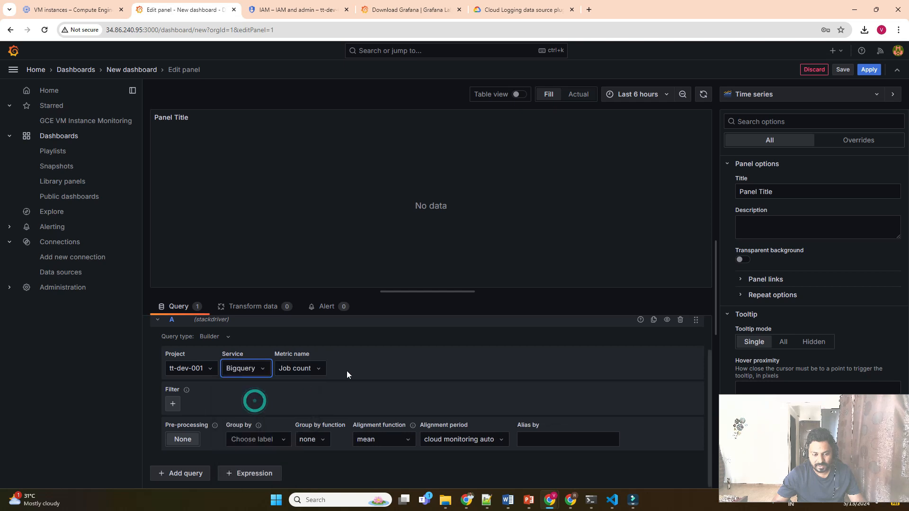
{"action": "left_click", "coordinate": [305, 373]}
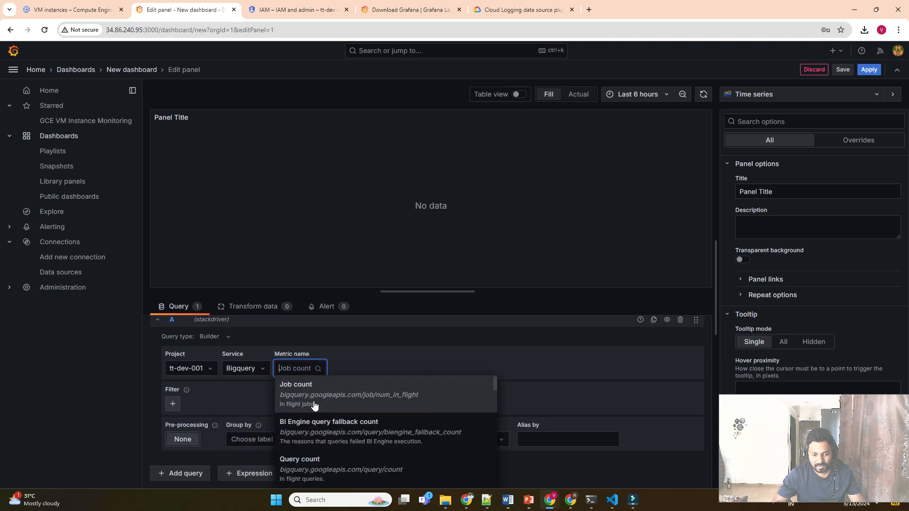
{"action": "left_click", "coordinate": [323, 467]}
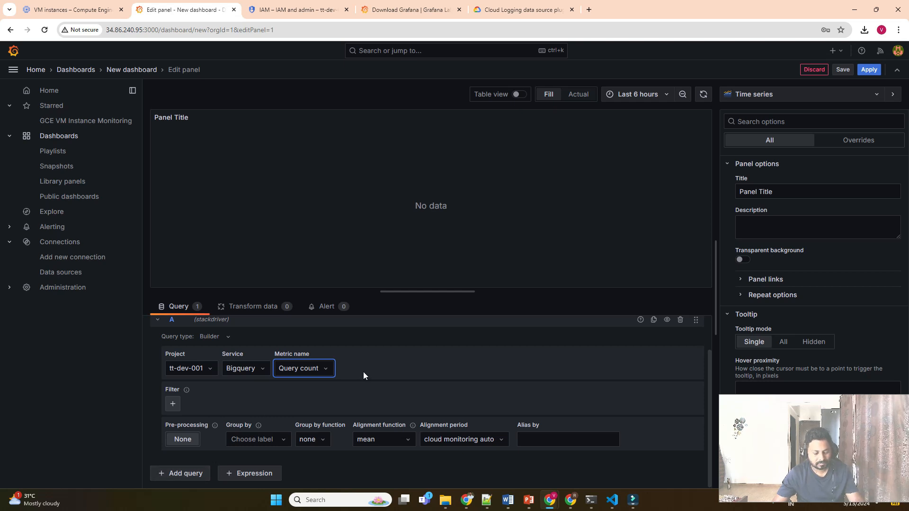
{"action": "type", "text": "9"}
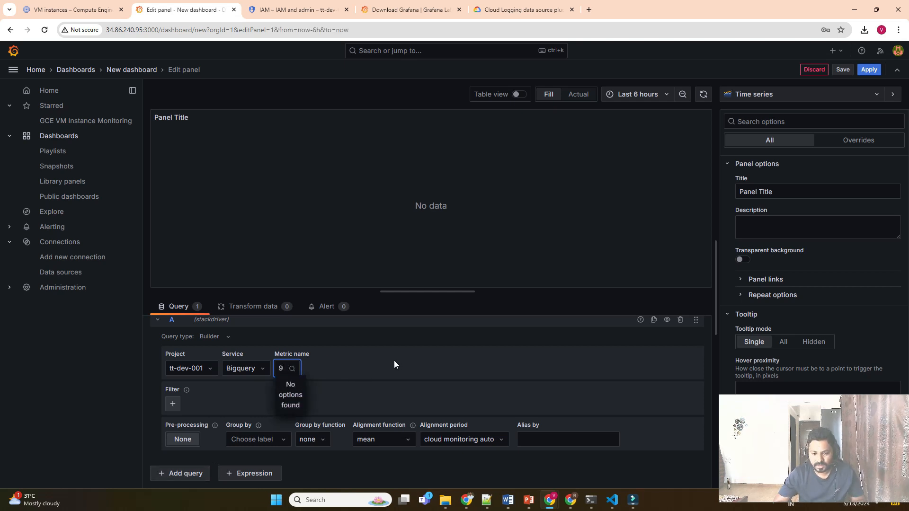
{"action": "left_click", "coordinate": [393, 362]}
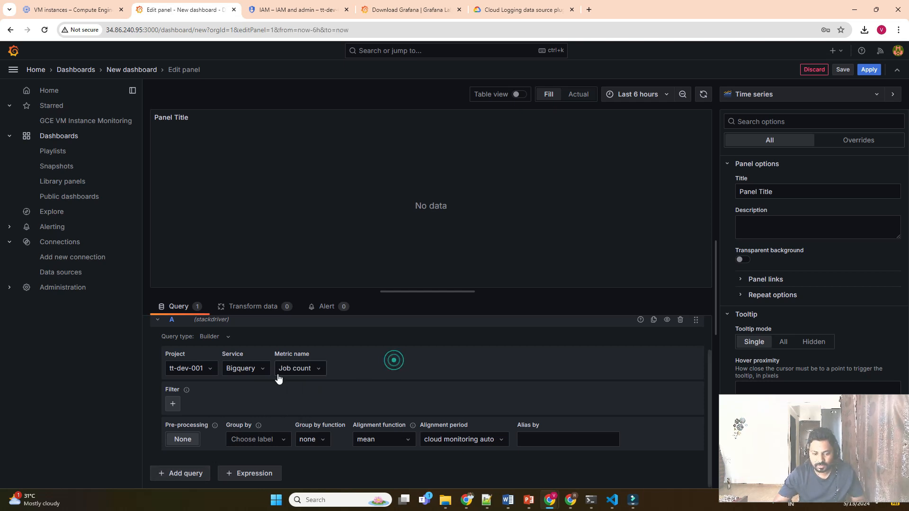
Set the panel's time range to the last 30 days.
{"action": "left_click", "coordinate": [640, 100]}
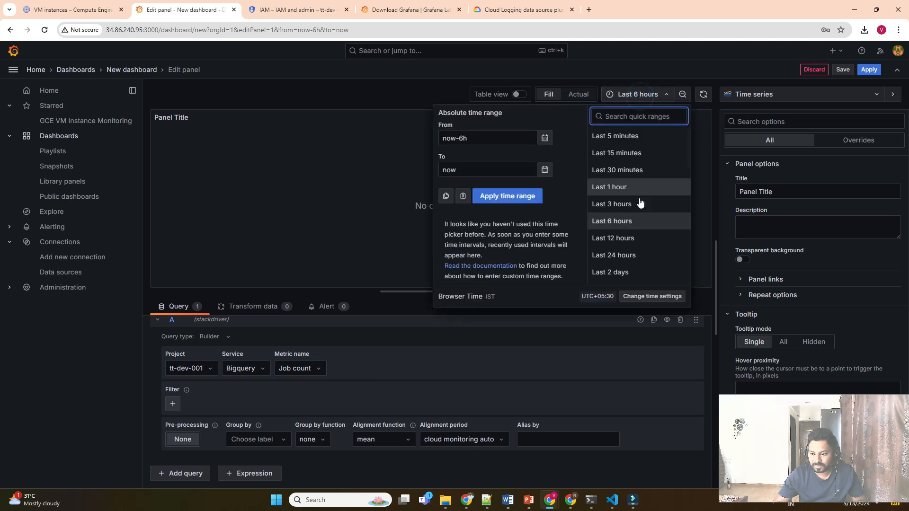
{"action": "scroll", "coordinate": [639, 205], "scroll_direction": "down", "scroll_amount": 3}
{"action": "left_click", "coordinate": [625, 216]}
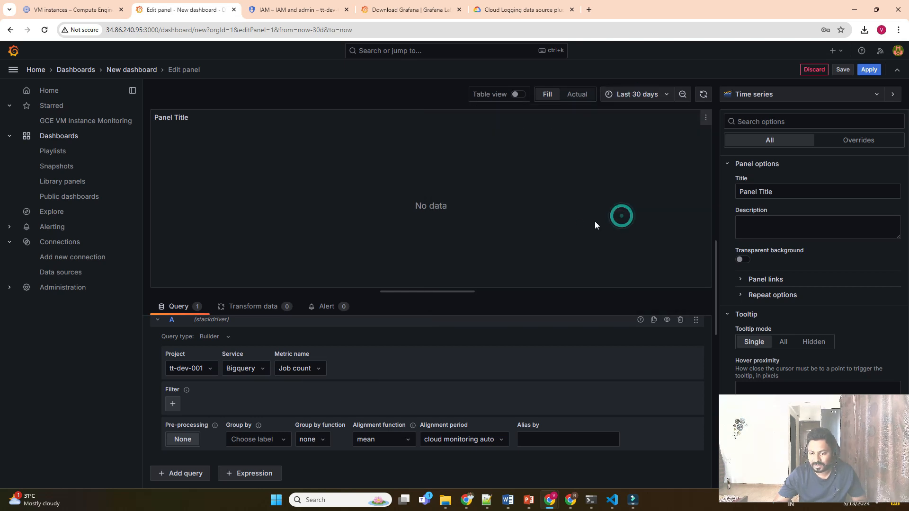
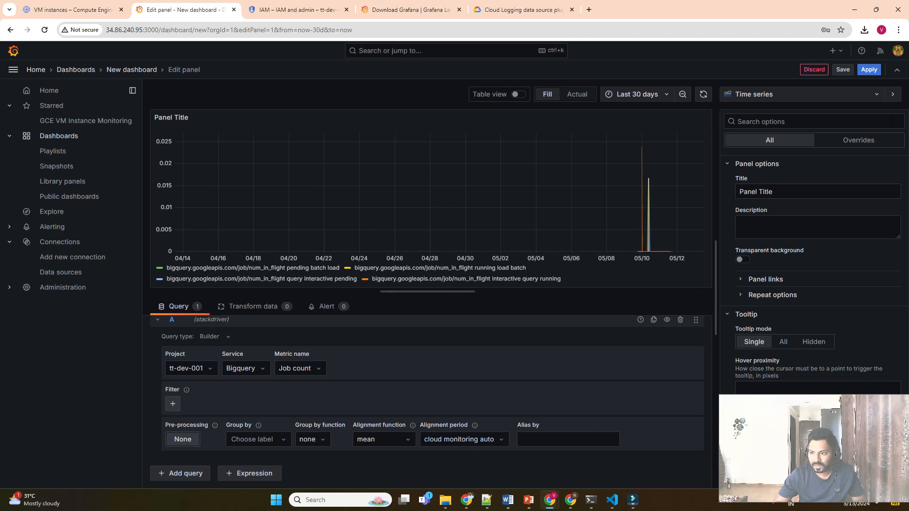
Save the new dashboard with the title 'BigQuery JOb Count'.
{"action": "left_click", "coordinate": [844, 70]}
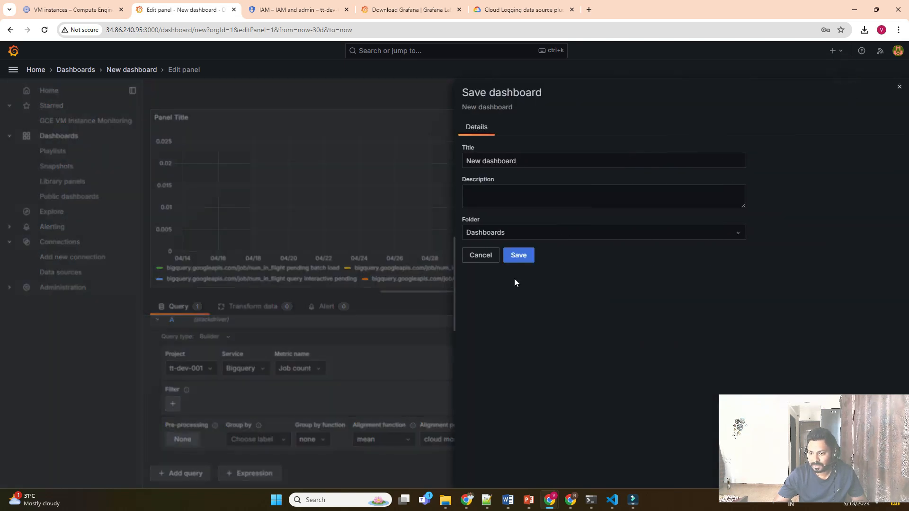
{"action": "triple_click", "coordinate": [517, 161]}
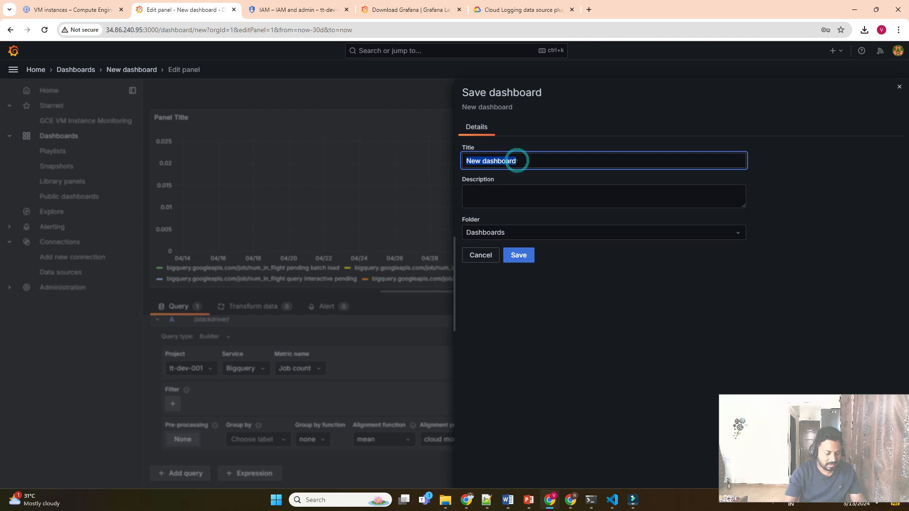
{"action": "type", "text": "BigQuery JOb Count"}
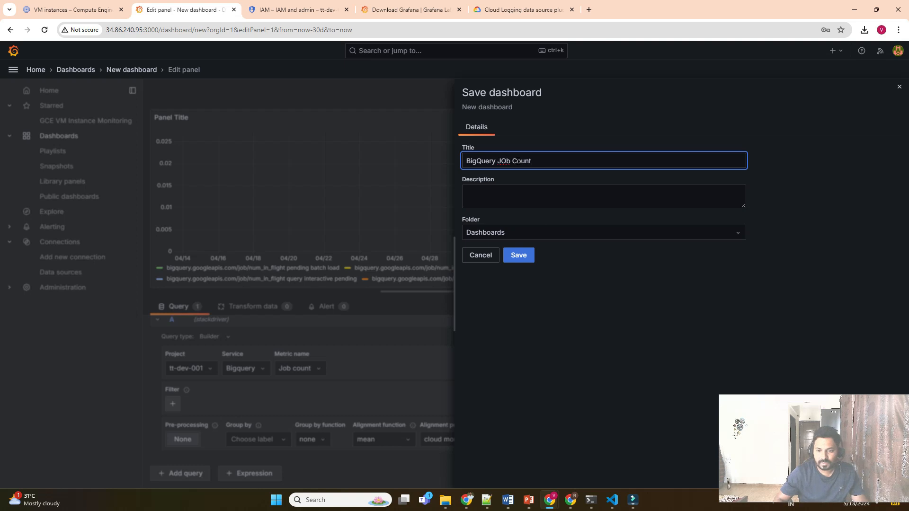
{"action": "left_click", "coordinate": [520, 258]}
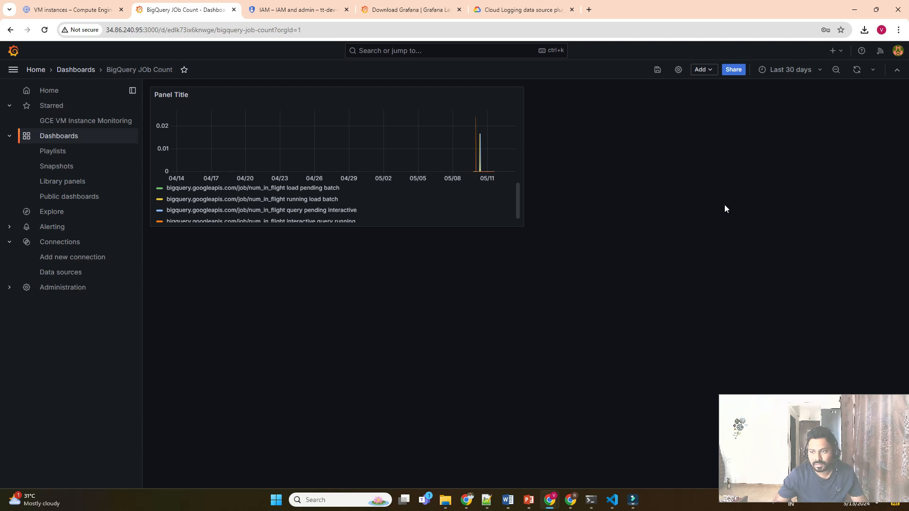
Add a visualization panel querying the Storage service's Request count metric.
{"action": "left_click", "coordinate": [698, 70]}
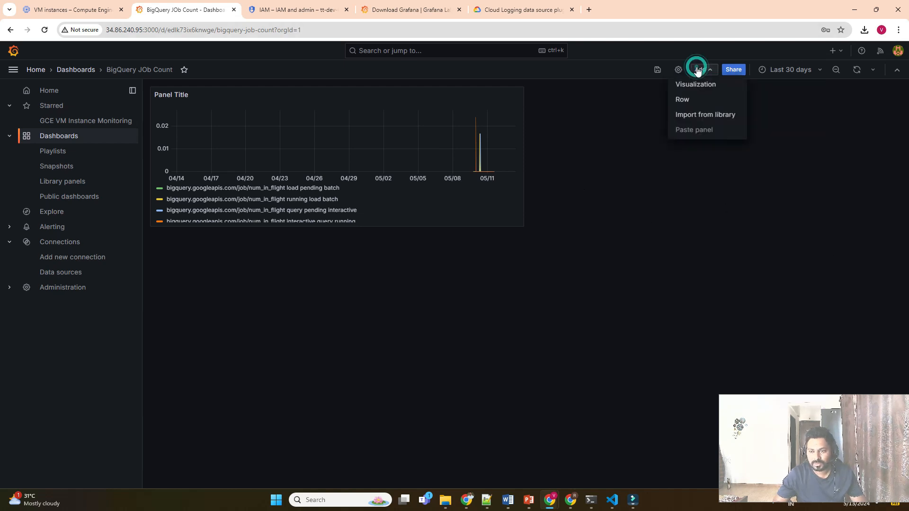
{"action": "left_click", "coordinate": [701, 92]}
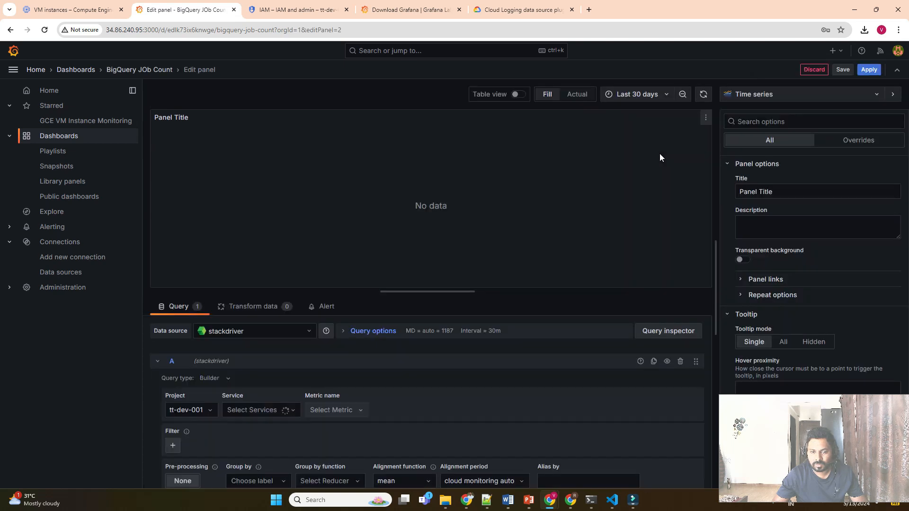
{"action": "scroll", "coordinate": [283, 363], "scroll_direction": "down", "scroll_amount": 1}
{"action": "left_click", "coordinate": [280, 370]}
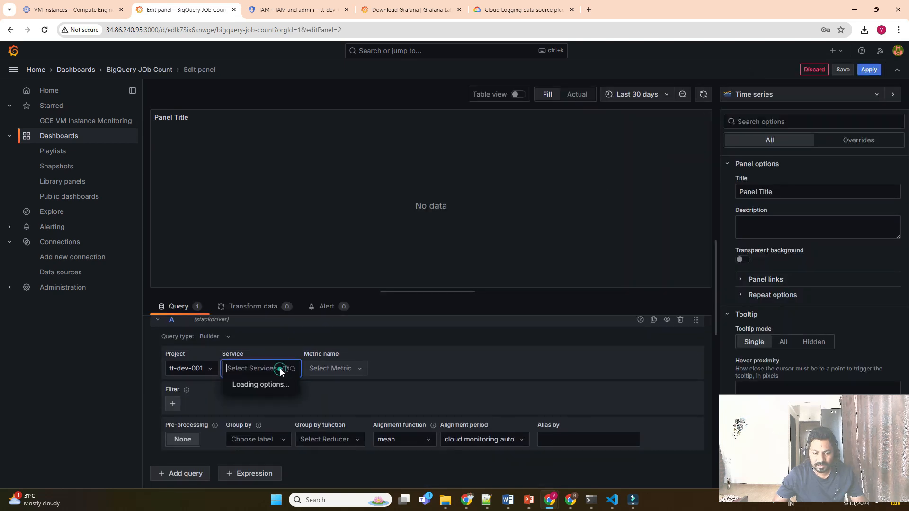
{"action": "type", "text": "st"}
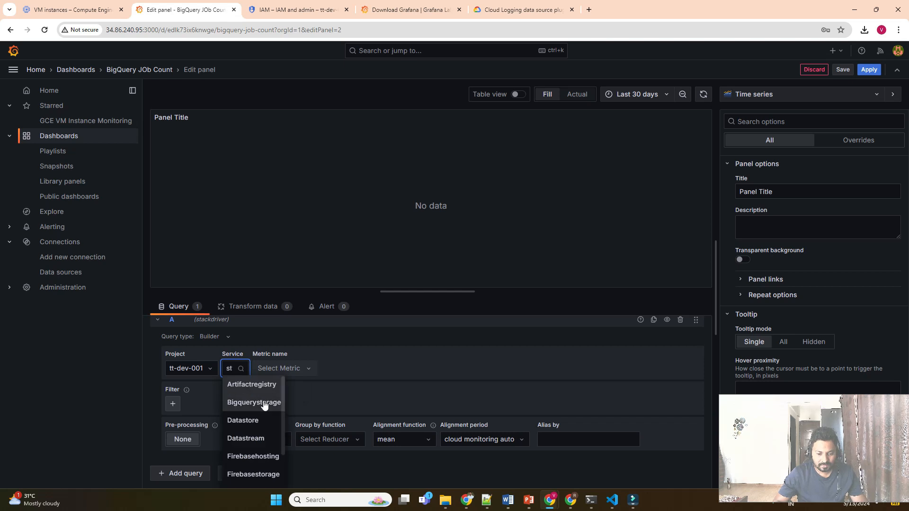
{"action": "scroll", "coordinate": [263, 408], "scroll_direction": "down", "scroll_amount": 1}
{"action": "scroll", "coordinate": [264, 408], "scroll_direction": "down", "scroll_amount": 3}
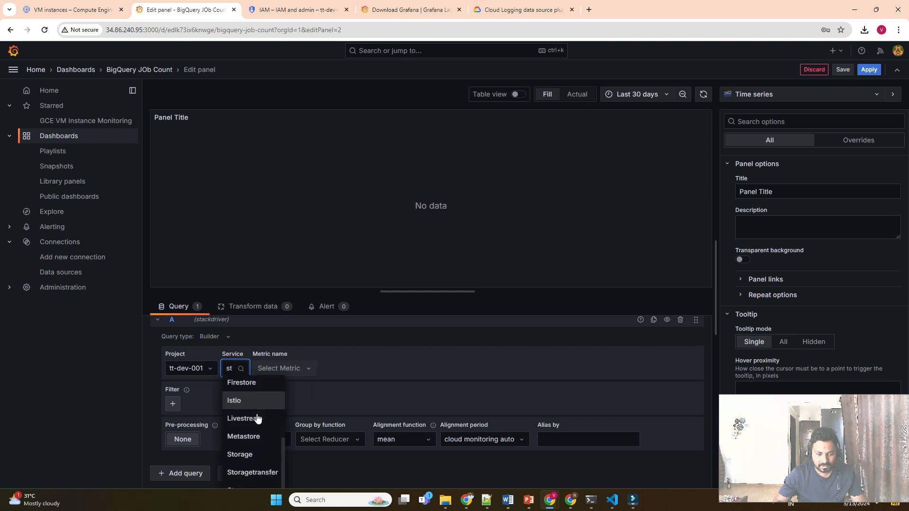
{"action": "left_click", "coordinate": [243, 456]}
{"action": "left_click", "coordinate": [320, 368]}
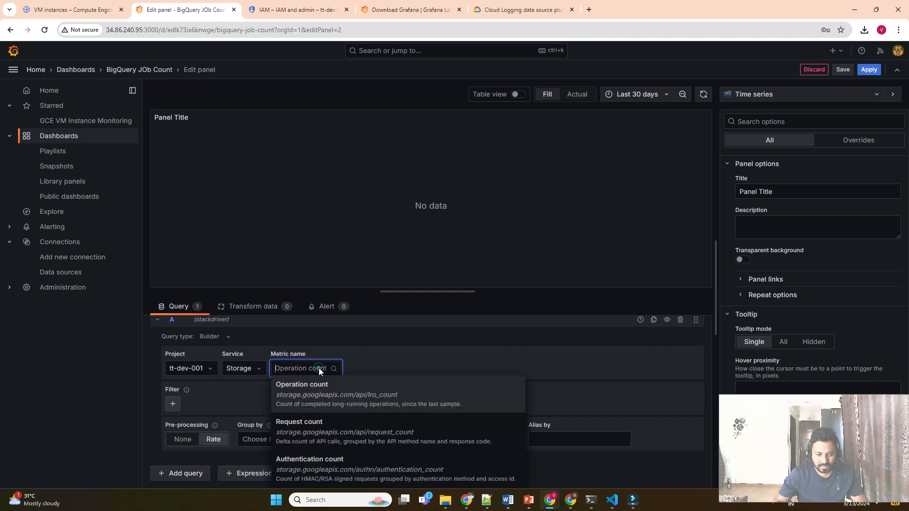
{"action": "left_click", "coordinate": [322, 428]}
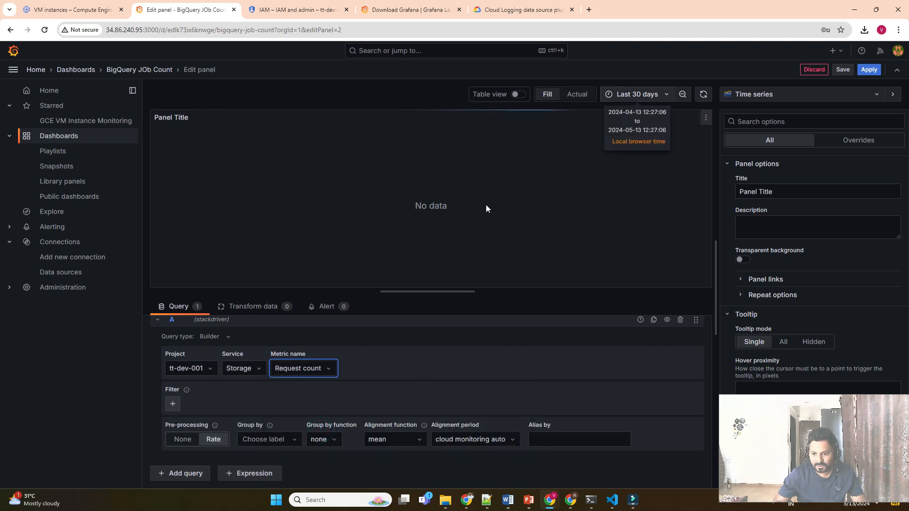
Set the panel's time range to the last 7 days, add a query filter, and save the dashboard.
{"action": "left_click", "coordinate": [652, 97]}
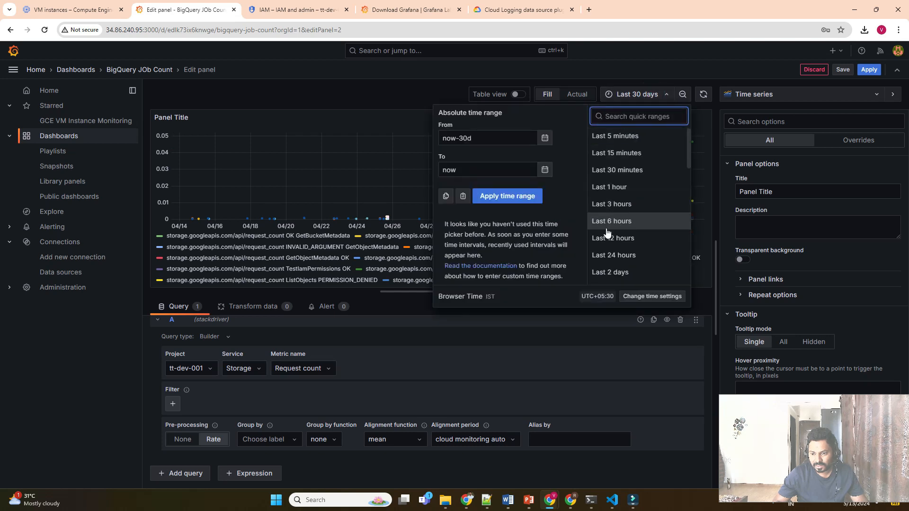
{"action": "left_click", "coordinate": [607, 255]}
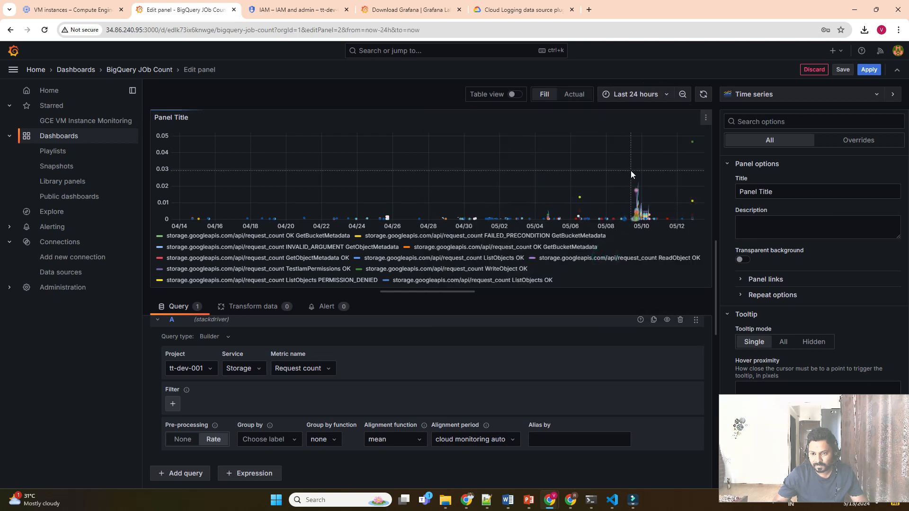
{"action": "left_click", "coordinate": [635, 94]}
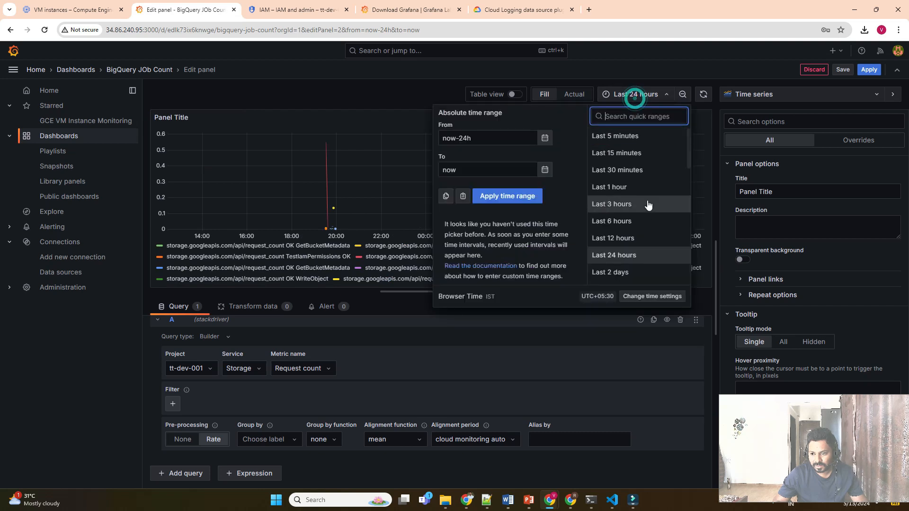
{"action": "left_click", "coordinate": [635, 195]}
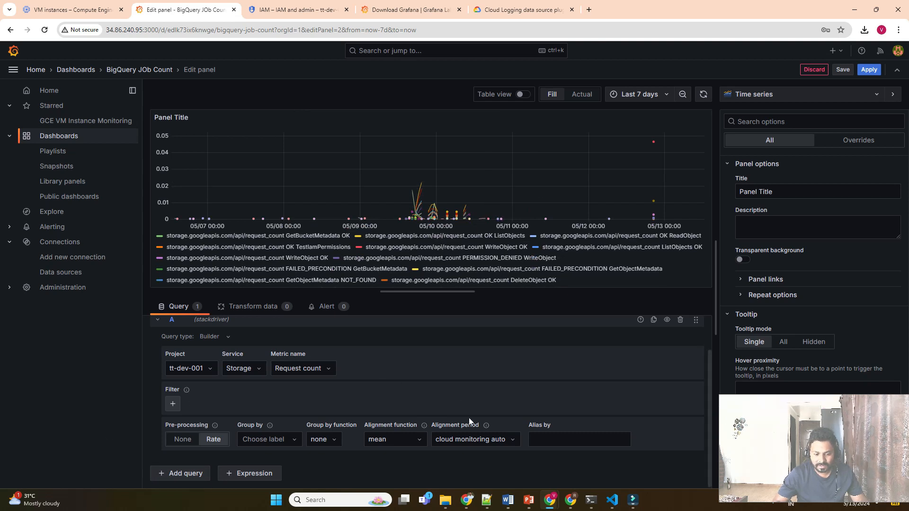
{"action": "left_click", "coordinate": [173, 403]}
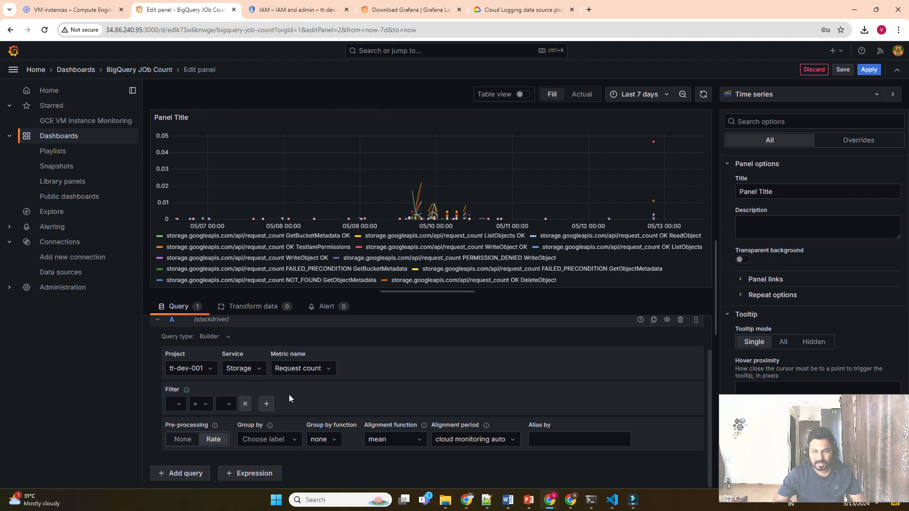
{"action": "left_click", "coordinate": [842, 71]}
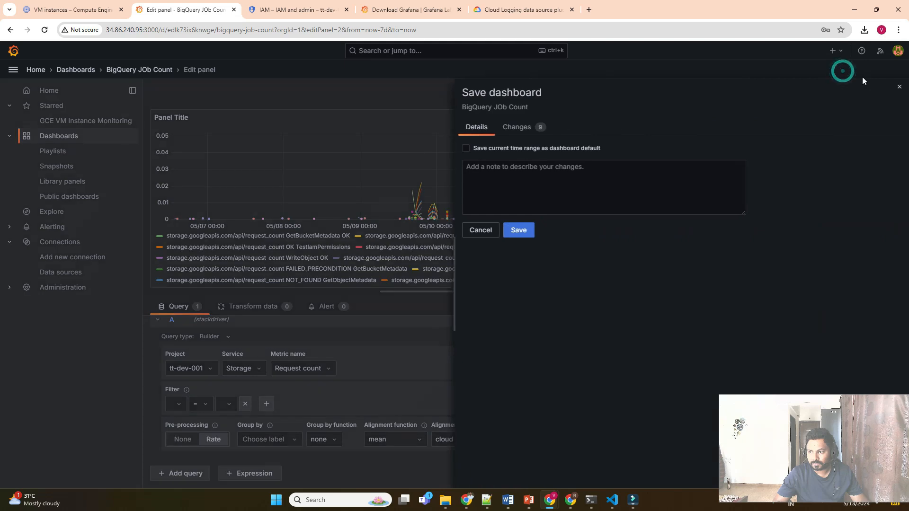
{"action": "left_click", "coordinate": [519, 231]}
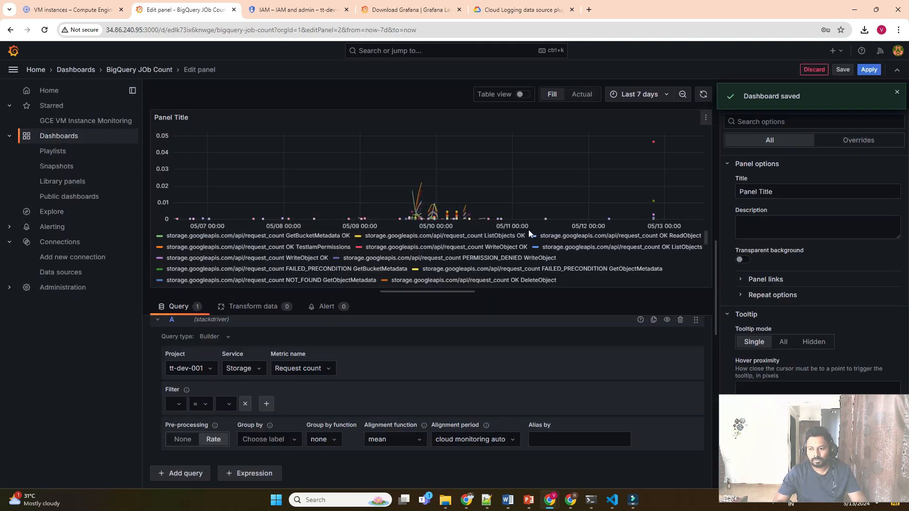
{"action": "left_click", "coordinate": [869, 69]}
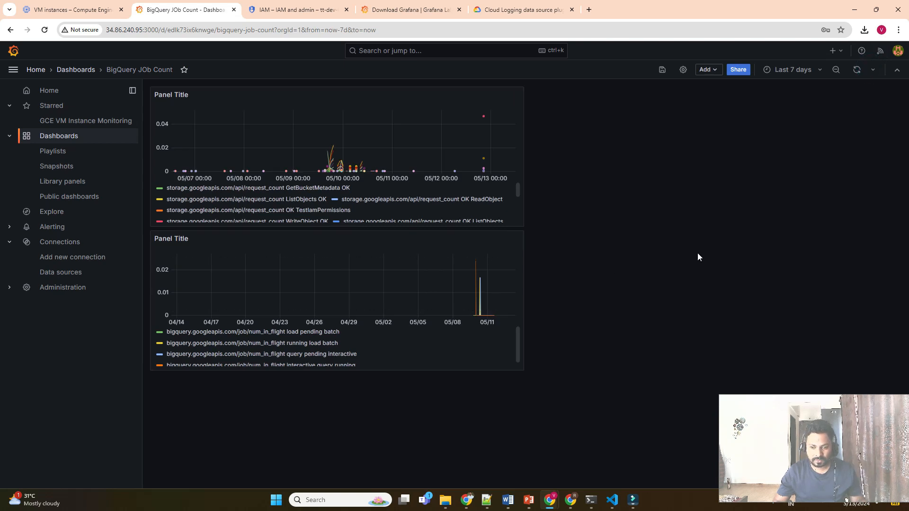
Change the second panel's title to 'Storage', then save and apply the change.
{"action": "left_click", "coordinate": [185, 238]}
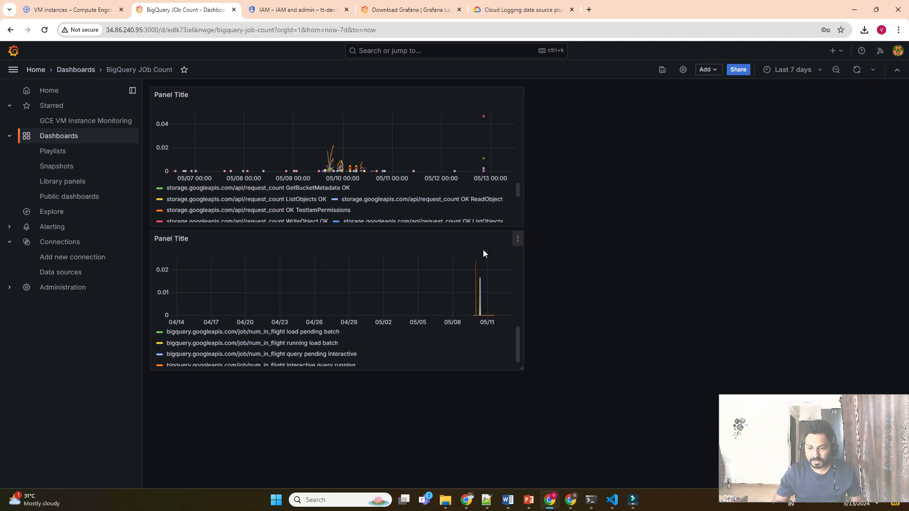
{"action": "left_click", "coordinate": [518, 239]}
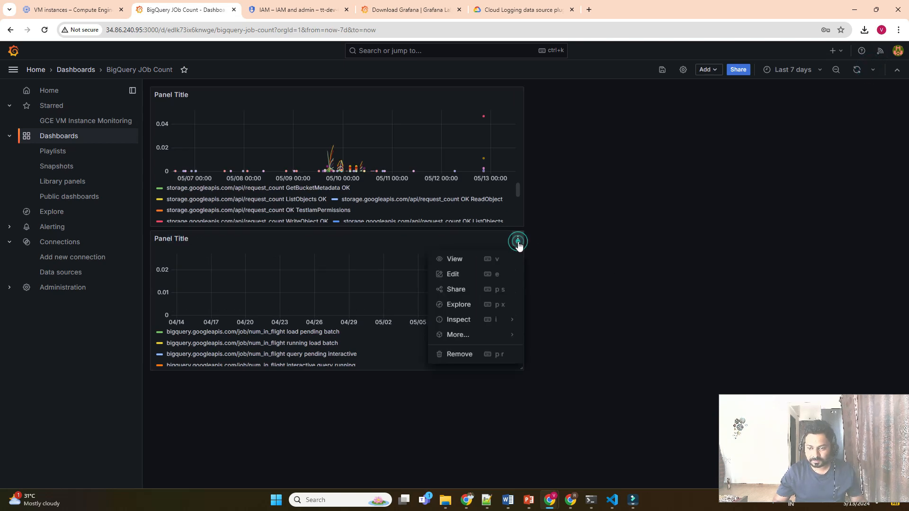
{"action": "left_click", "coordinate": [456, 275]}
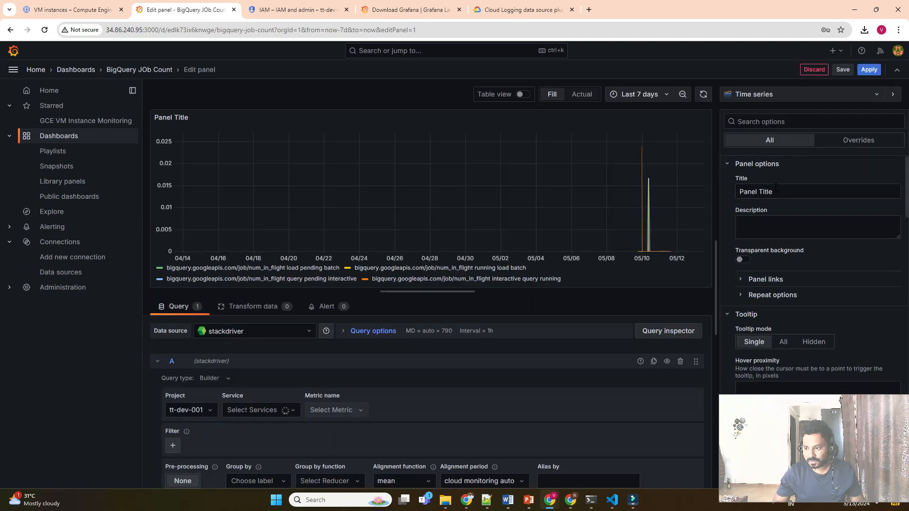
{"action": "double_click", "coordinate": [775, 189]}
{"action": "triple_click", "coordinate": [775, 189]}
{"action": "type", "text": "Storage"}
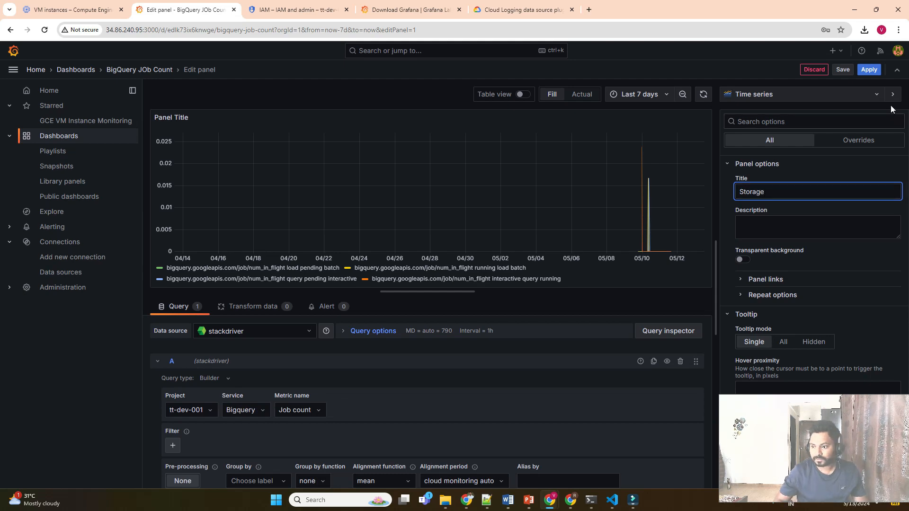
{"action": "left_click", "coordinate": [846, 72]}
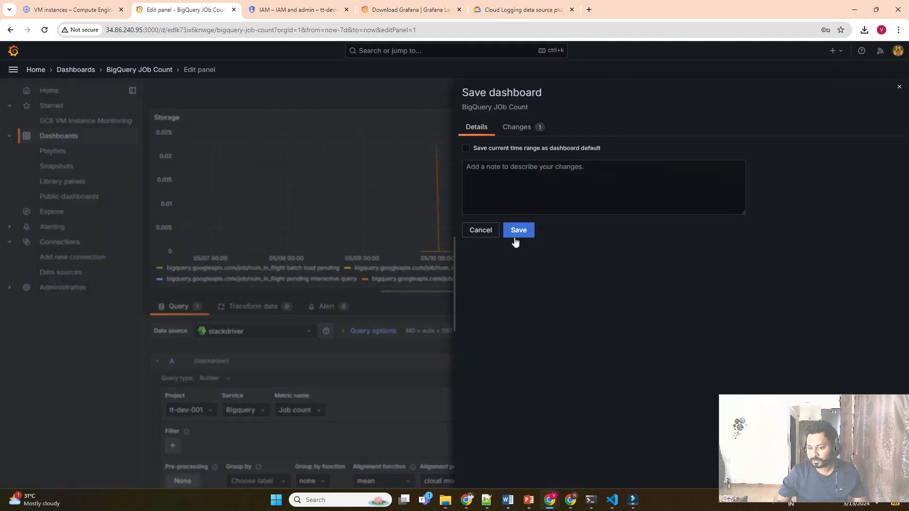
{"action": "left_click", "coordinate": [516, 232]}
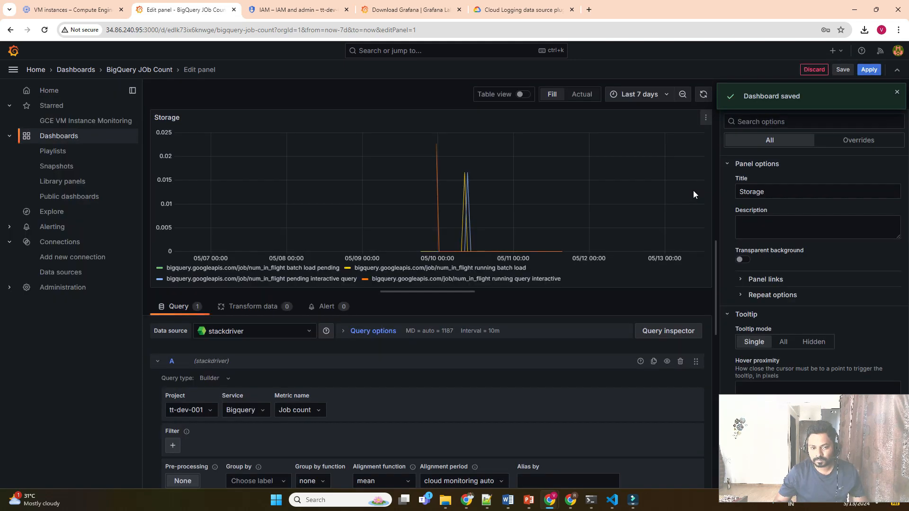
{"action": "left_click", "coordinate": [868, 70]}
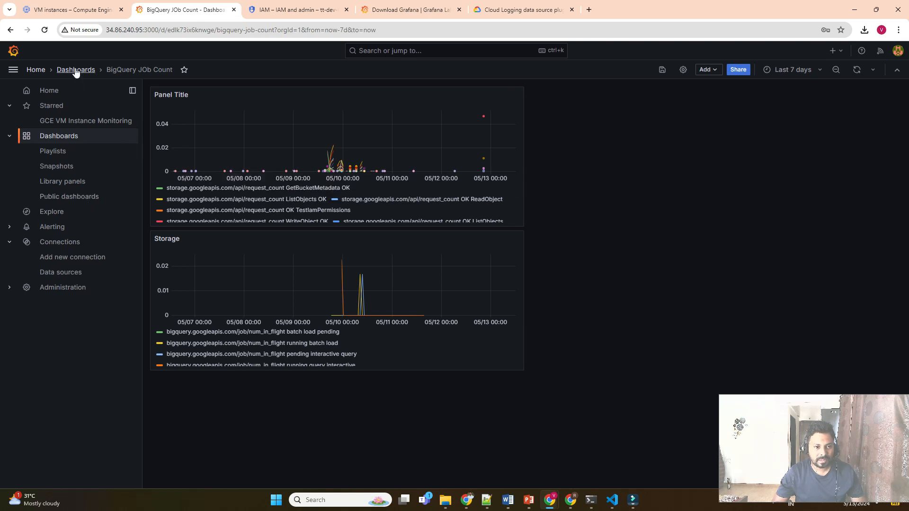
Search the data source types for a Google logging source with 'goo'.
{"action": "left_click", "coordinate": [60, 273]}
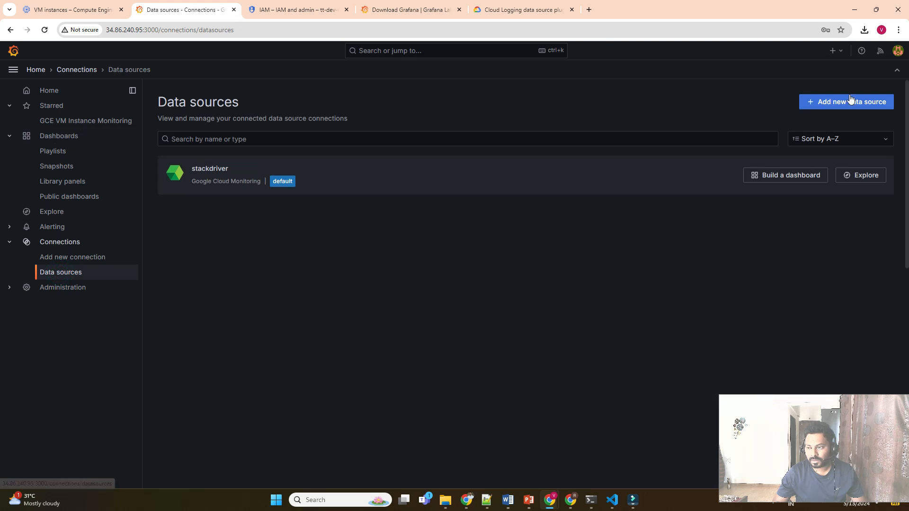
{"action": "left_click", "coordinate": [851, 97]}
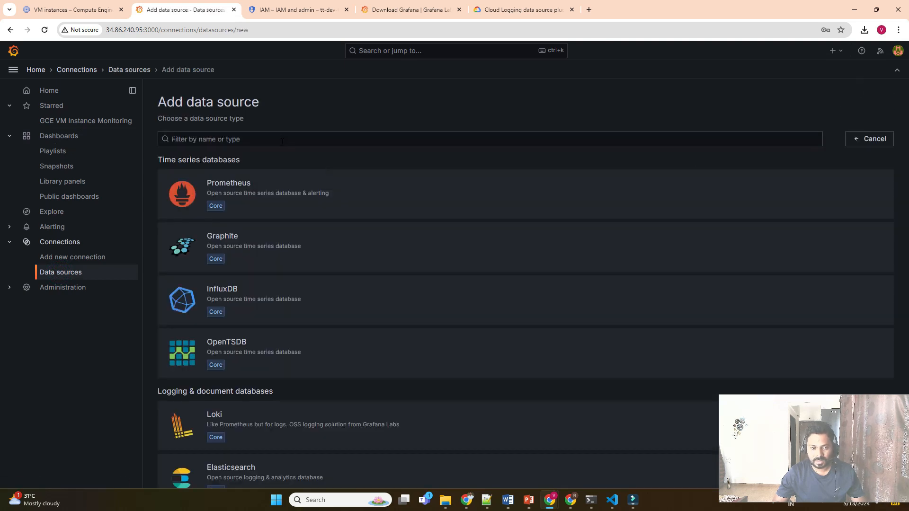
{"action": "left_click", "coordinate": [280, 139]}
{"action": "type", "text": "lo"}
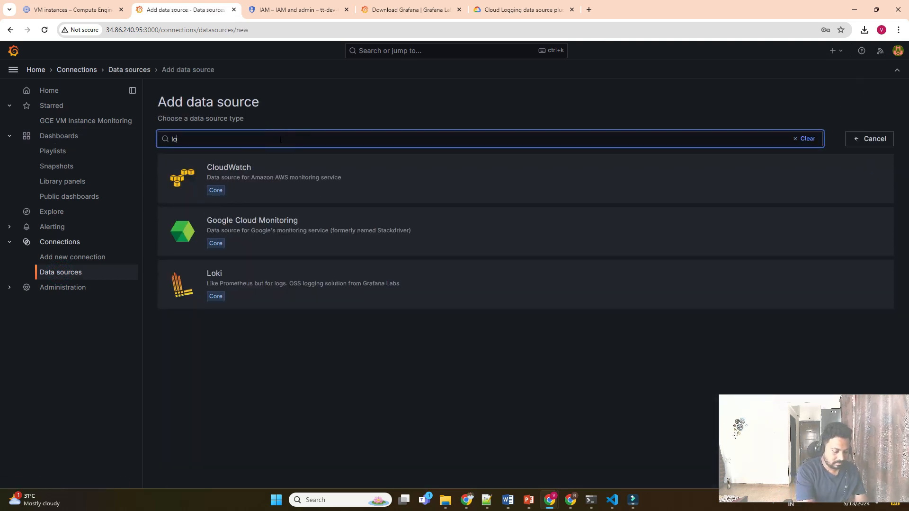
{"action": "type", "text": "hgg"}
{"action": "key", "text": "BackSpace"}
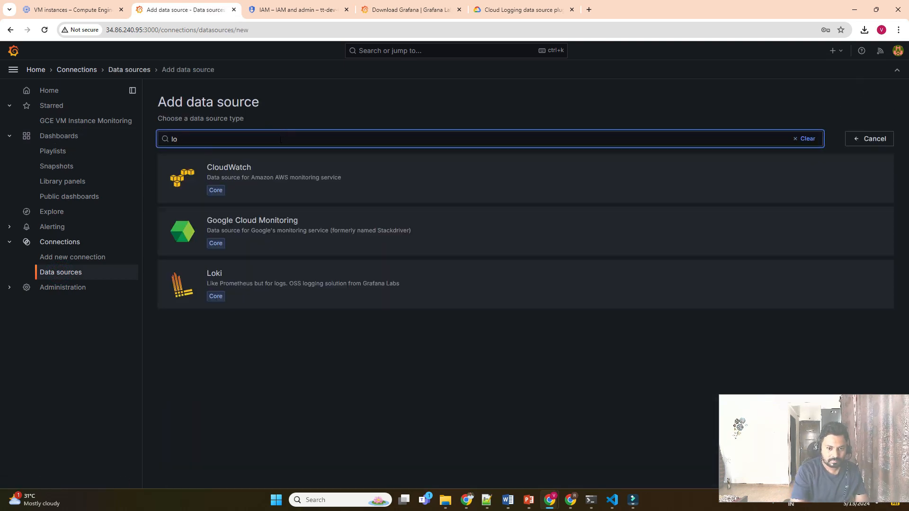
{"action": "type", "text": "g"}
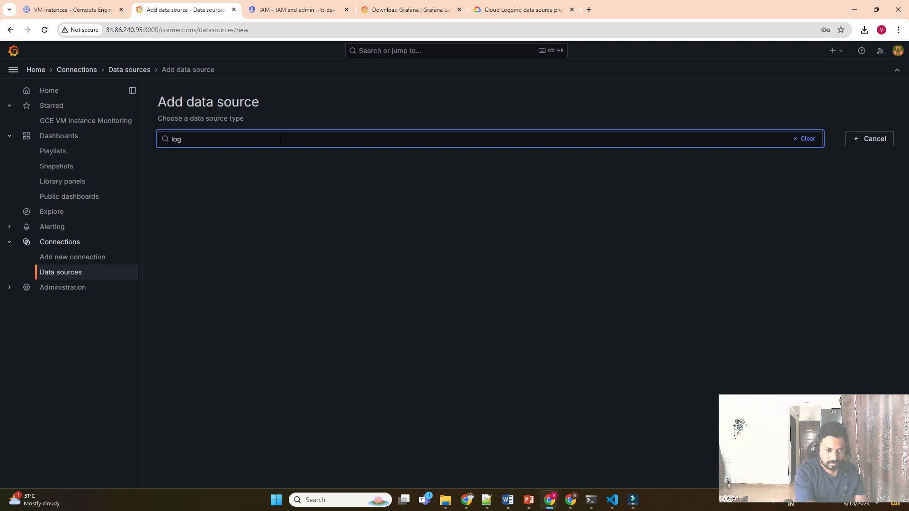
{"action": "key", "text": "BackSpace"}
{"action": "key", "text": "BackSpace"}
{"action": "key", "text": "BackSpace"}
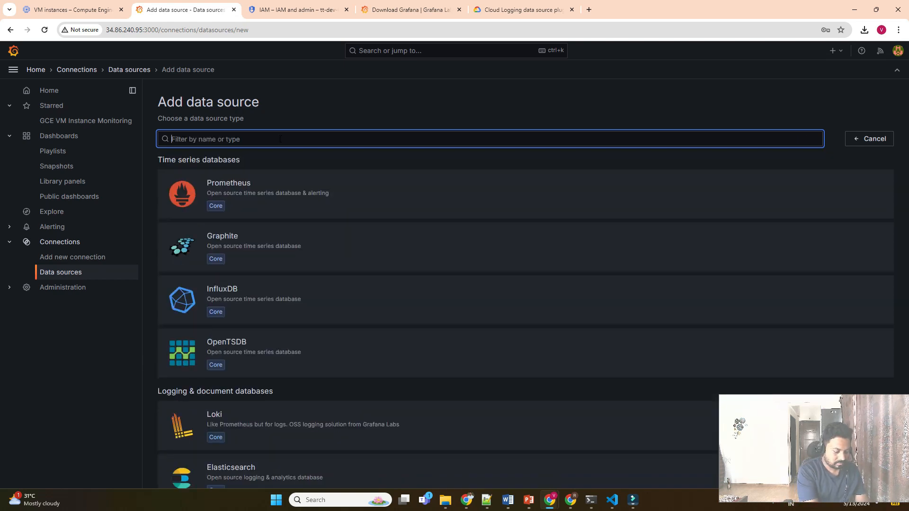
{"action": "type", "text": "google cloud"}
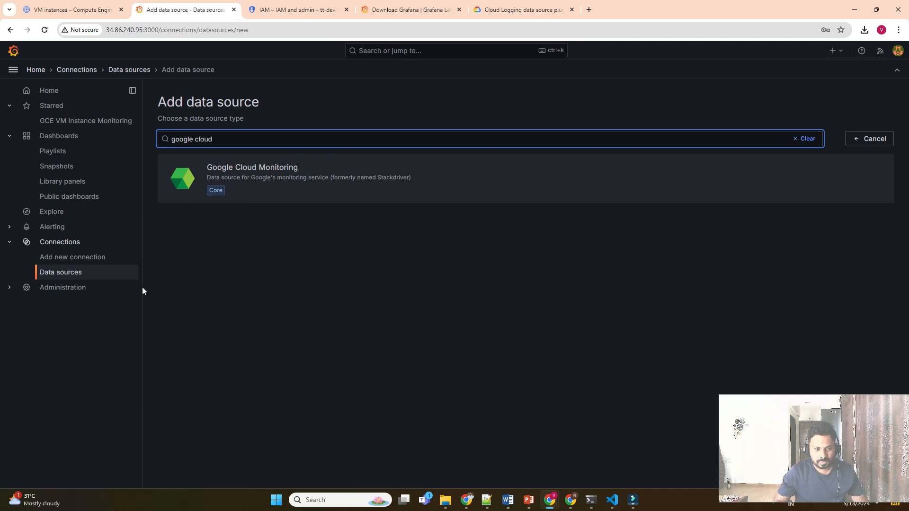
Find the Google Cloud Logging plugin under Add new connection and install it.
{"action": "left_click", "coordinate": [89, 258]}
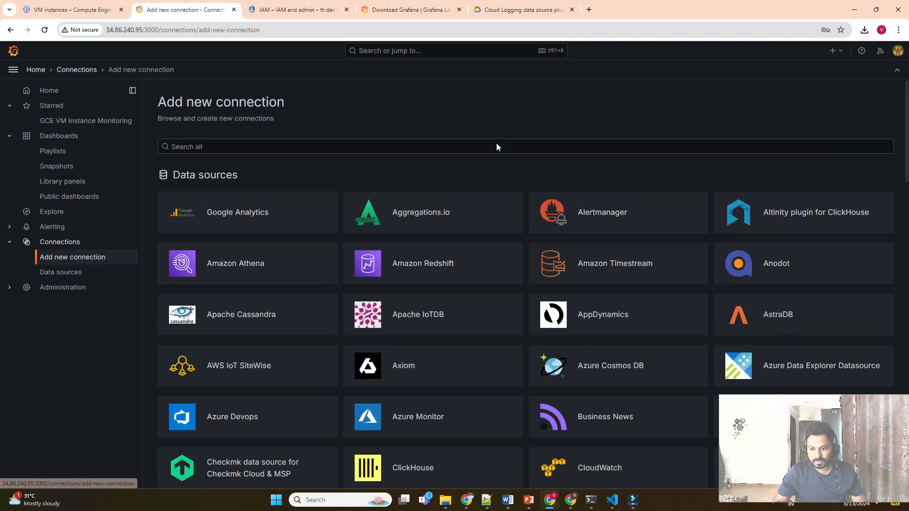
{"action": "left_click", "coordinate": [495, 144]}
{"action": "type", "text": "go"}
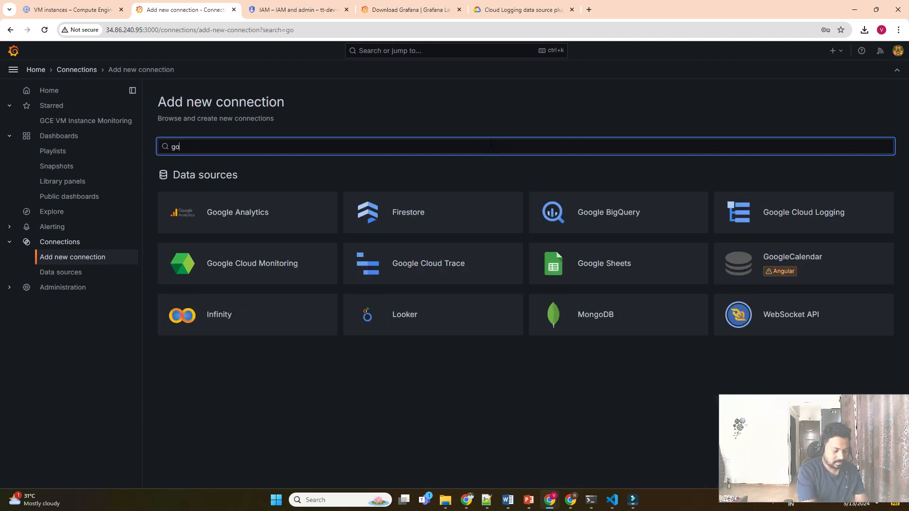
{"action": "type", "text": "o"}
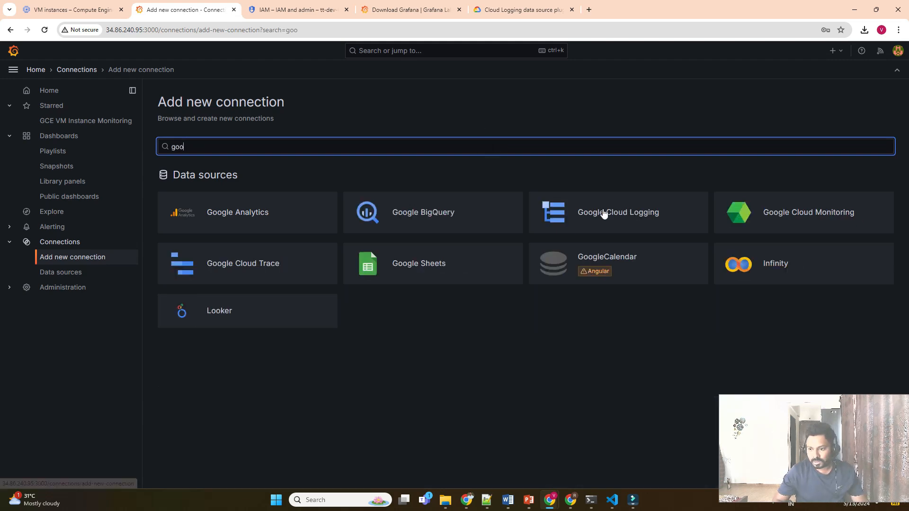
{"action": "left_click", "coordinate": [629, 212]}
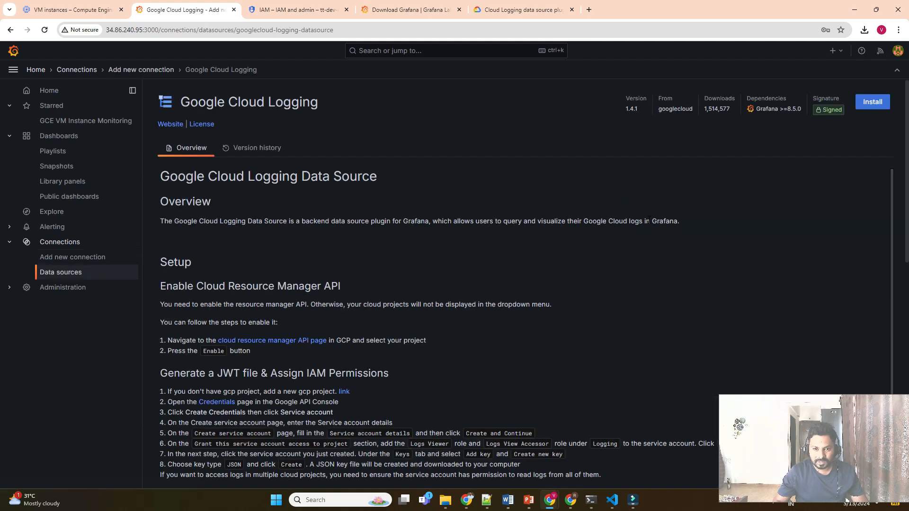
{"action": "left_click", "coordinate": [864, 109]}
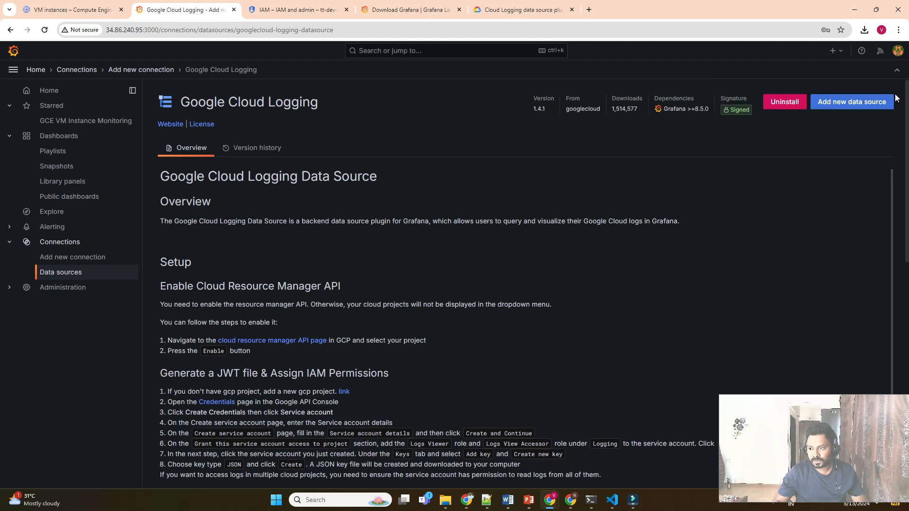
Create a Google Cloud Logging data source authenticating with the GCE Default Service Account.
{"action": "left_click", "coordinate": [858, 104]}
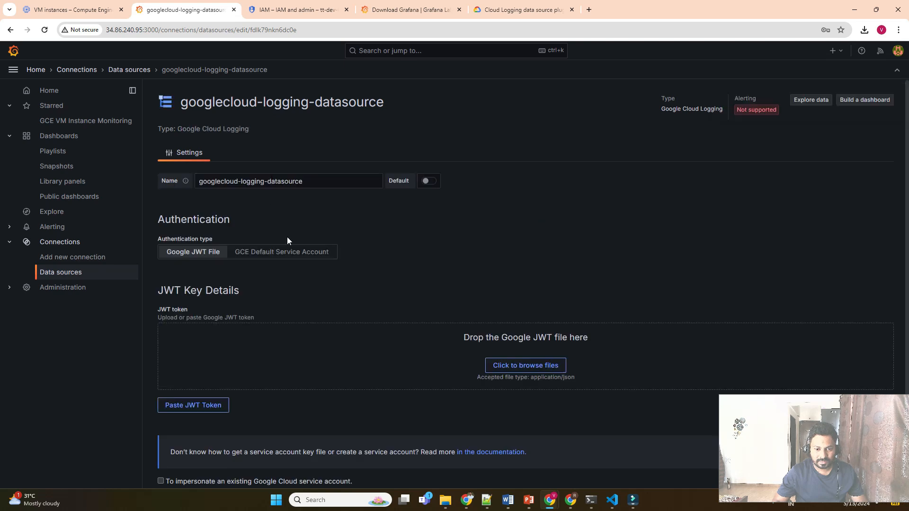
{"action": "scroll", "coordinate": [399, 247], "scroll_direction": "down", "scroll_amount": 1}
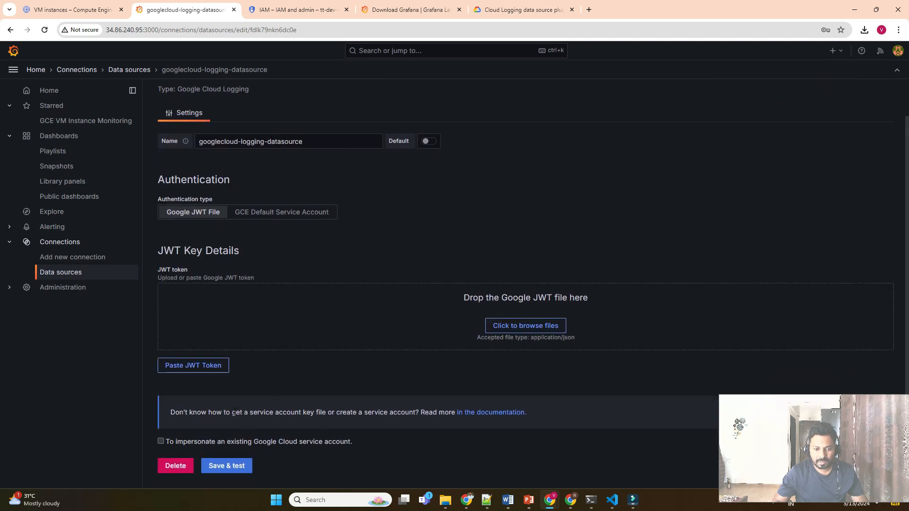
{"action": "left_click", "coordinate": [304, 213]}
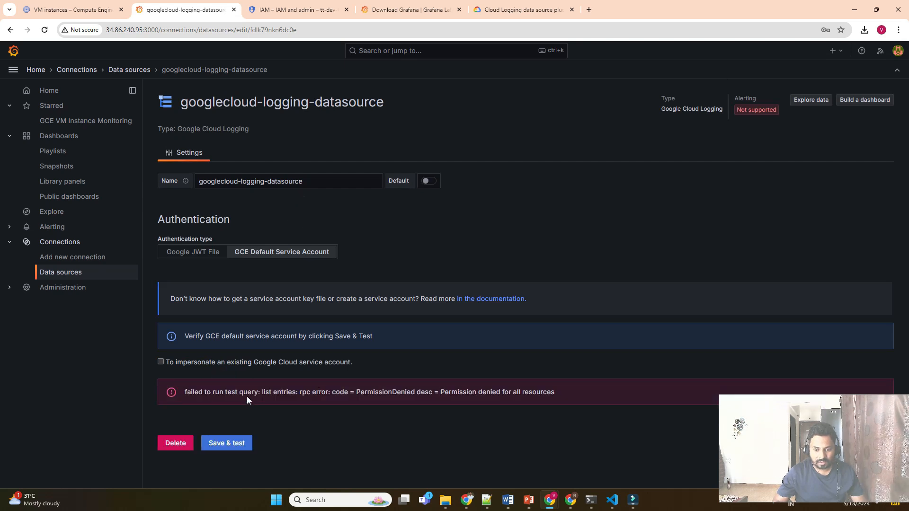
{"action": "left_click", "coordinate": [103, 6]}
In IAM, edit the Grafana service account's principal to add a second role.
{"action": "left_click", "coordinate": [294, 7]}
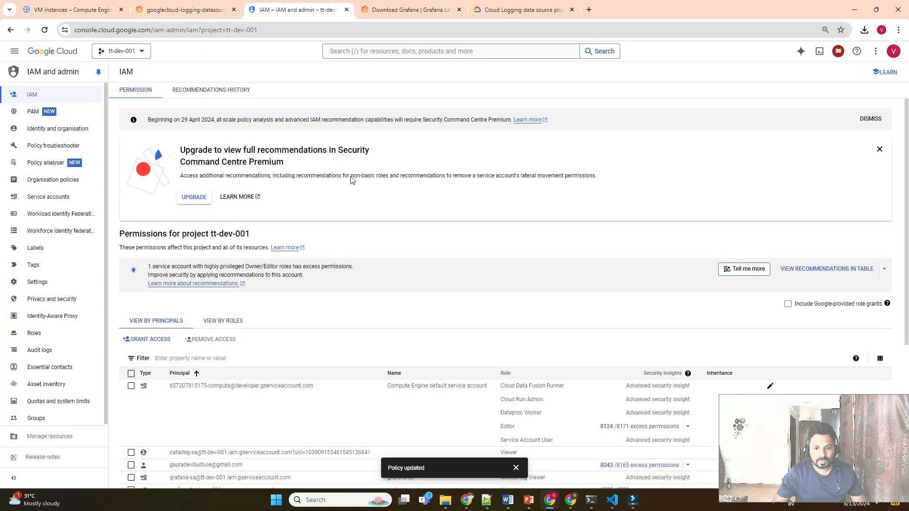
{"action": "scroll", "coordinate": [239, 341], "scroll_direction": "down", "scroll_amount": 5}
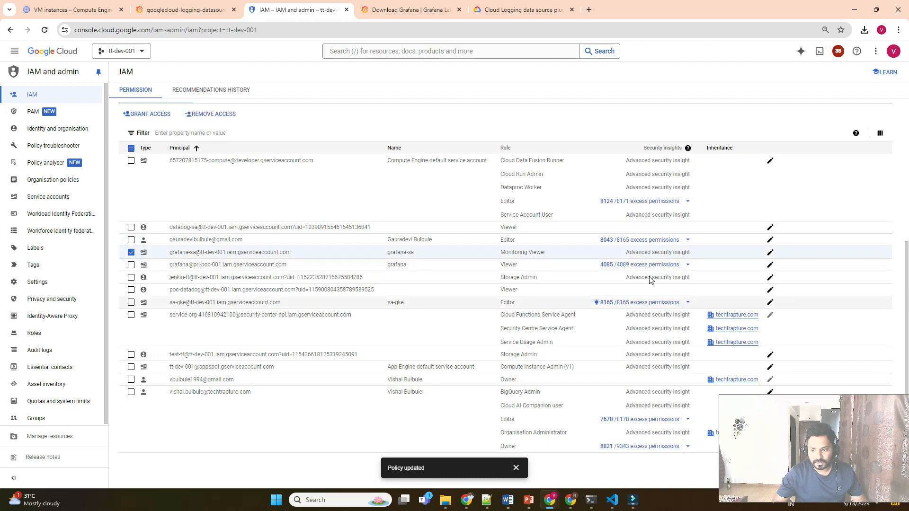
{"action": "left_click", "coordinate": [770, 252]}
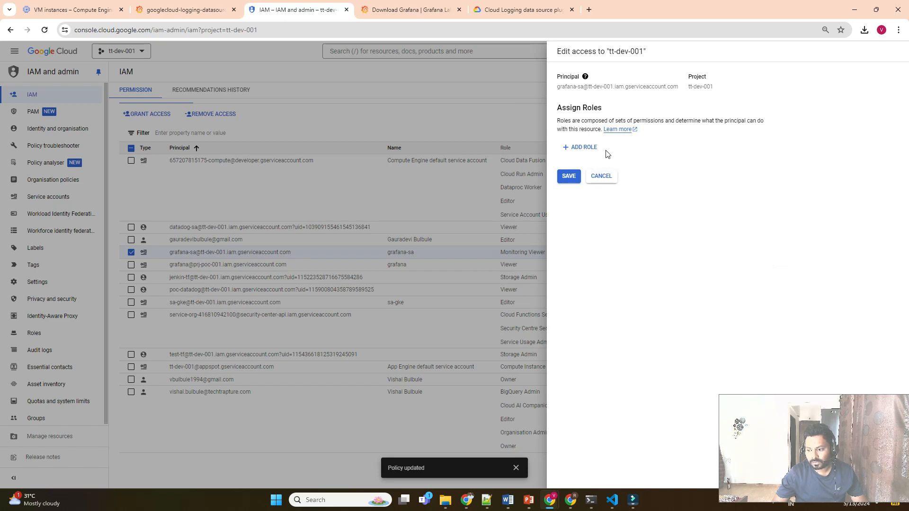
{"action": "left_click", "coordinate": [592, 196]}
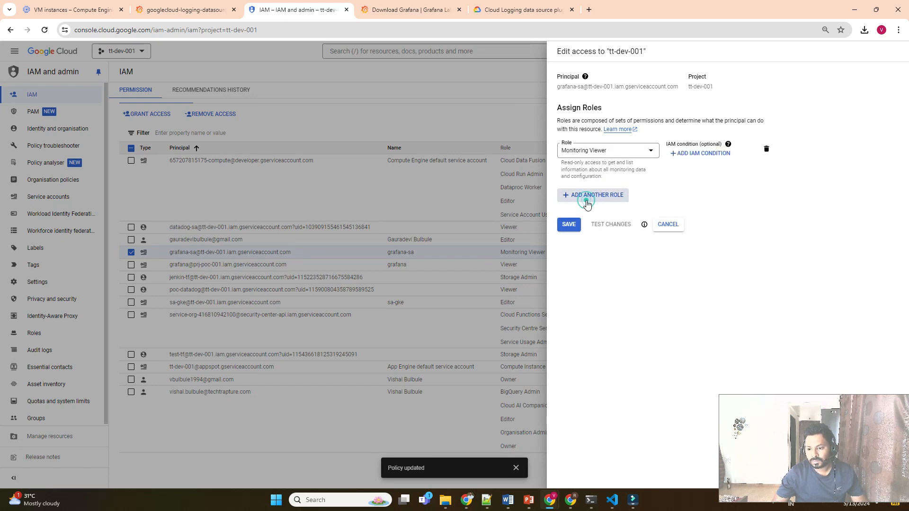
{"action": "left_click", "coordinate": [593, 200]}
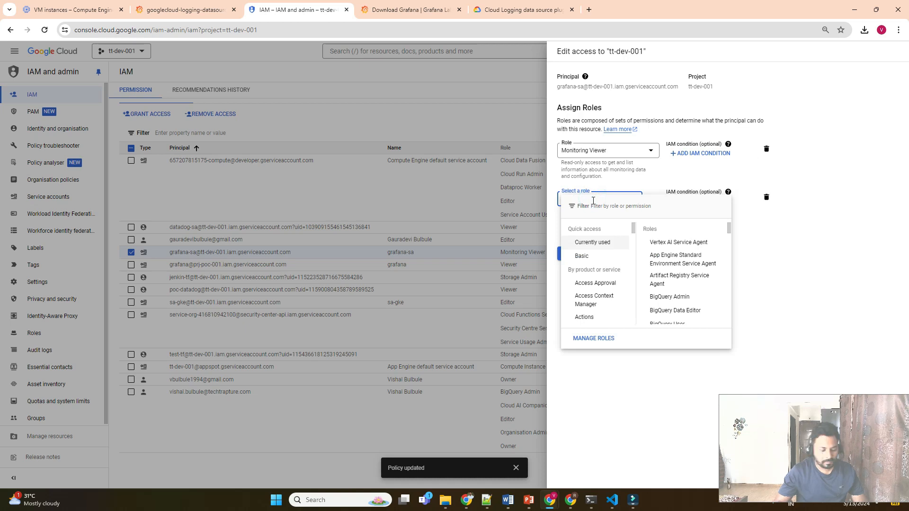
Filter the roles for 'logging view', assign Logs Viewer, and save the policy.
{"action": "type", "text": "log"}
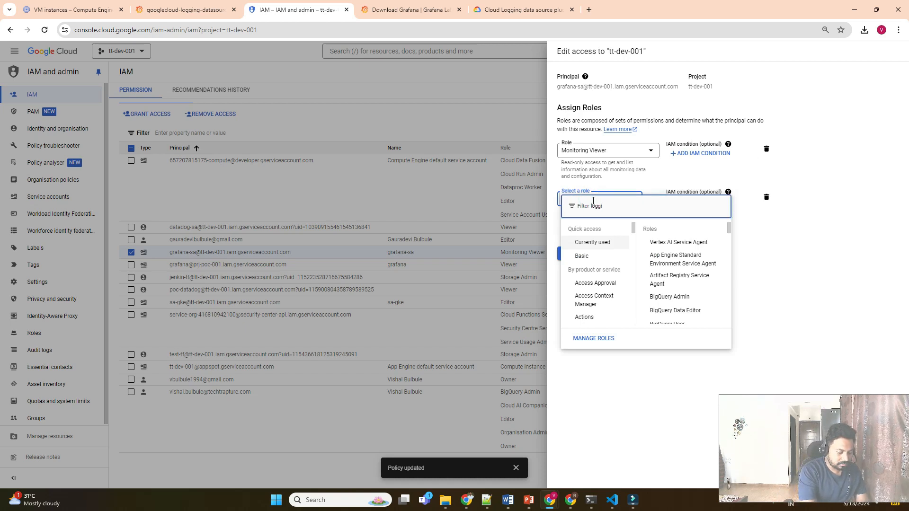
{"action": "type", "text": "g"}
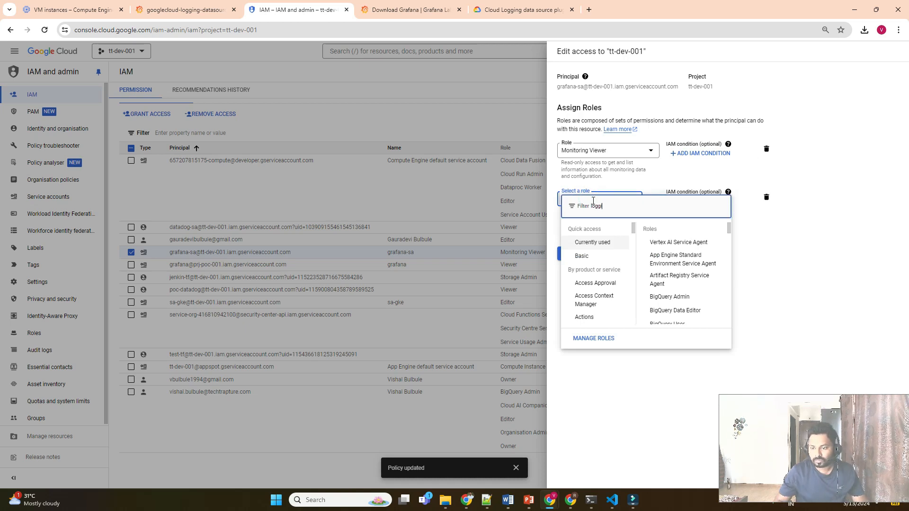
{"action": "type", "text": "ing view"}
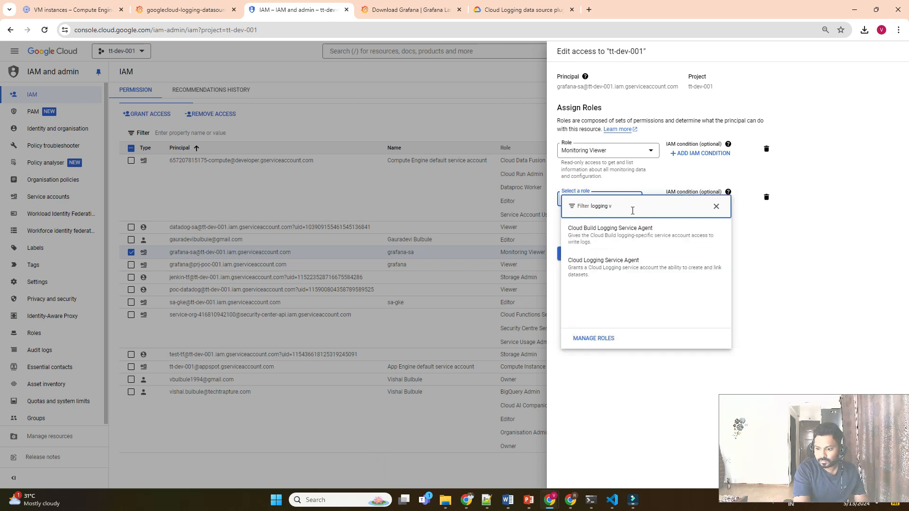
{"action": "key", "text": "BackSpace"}
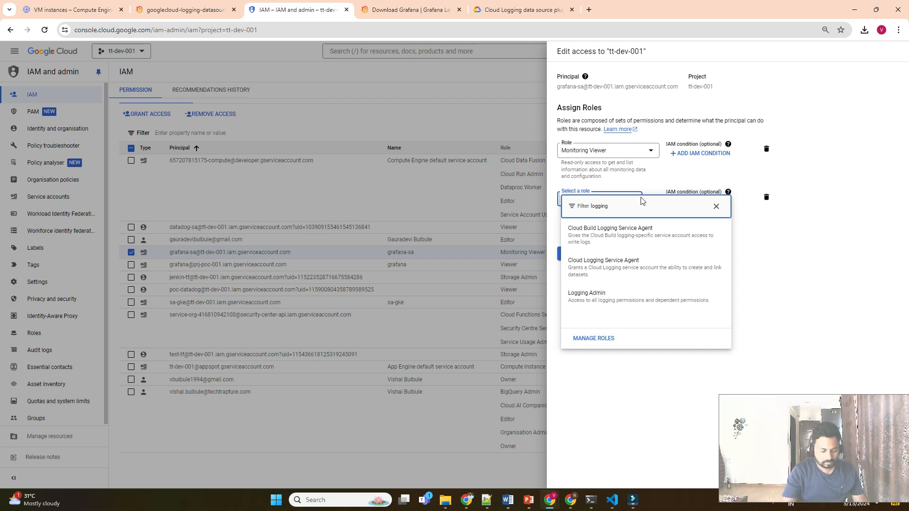
{"action": "key", "text": "BackSpace"}
{"action": "key", "text": "BackSpace"}
{"action": "key", "text": "BackSpace"}
{"action": "key", "text": "BackSpace"}
{"action": "key", "text": "BackSpace"}
{"action": "key", "text": "BackSpace"}
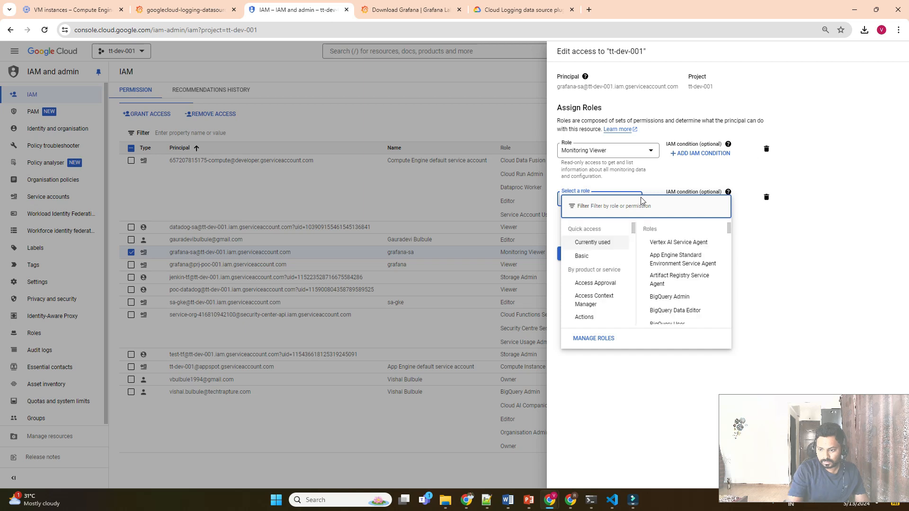
{"action": "scroll", "coordinate": [597, 284], "scroll_direction": "down", "scroll_amount": 8}
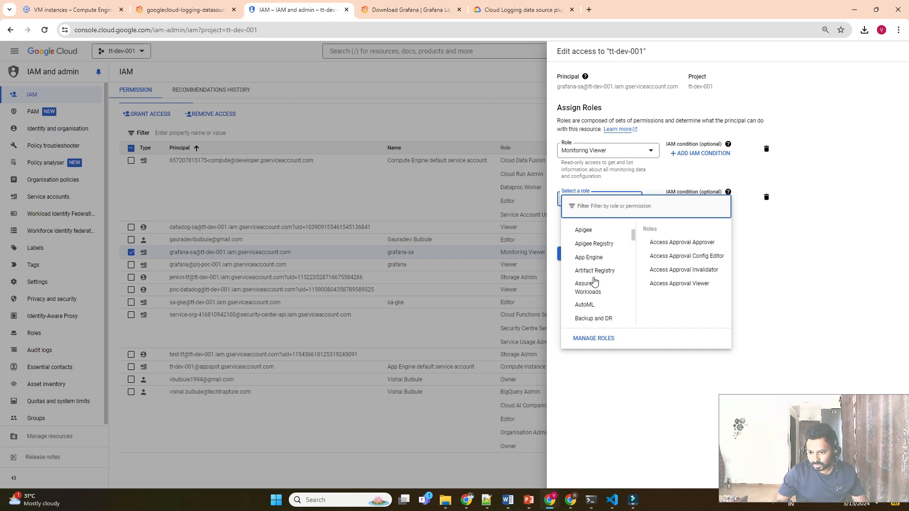
{"action": "scroll", "coordinate": [601, 284], "scroll_direction": "up", "scroll_amount": 2}
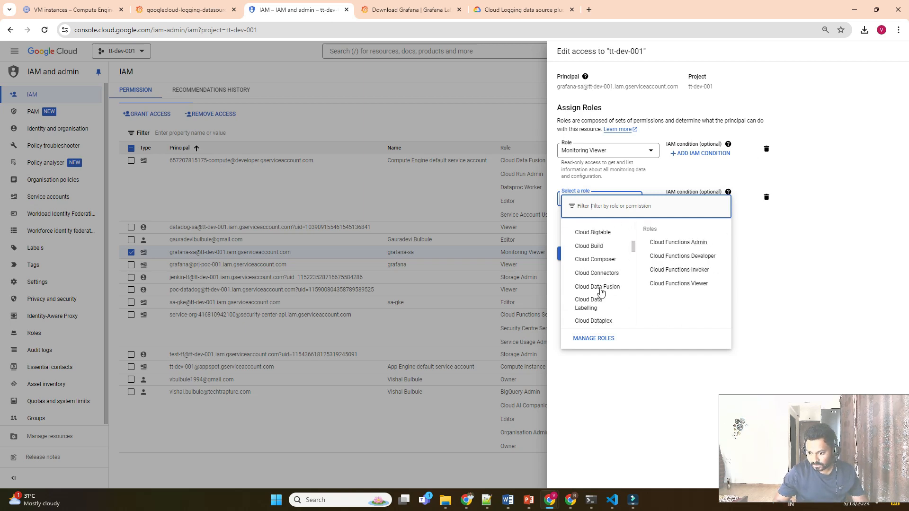
{"action": "scroll", "coordinate": [608, 293], "scroll_direction": "down", "scroll_amount": 5}
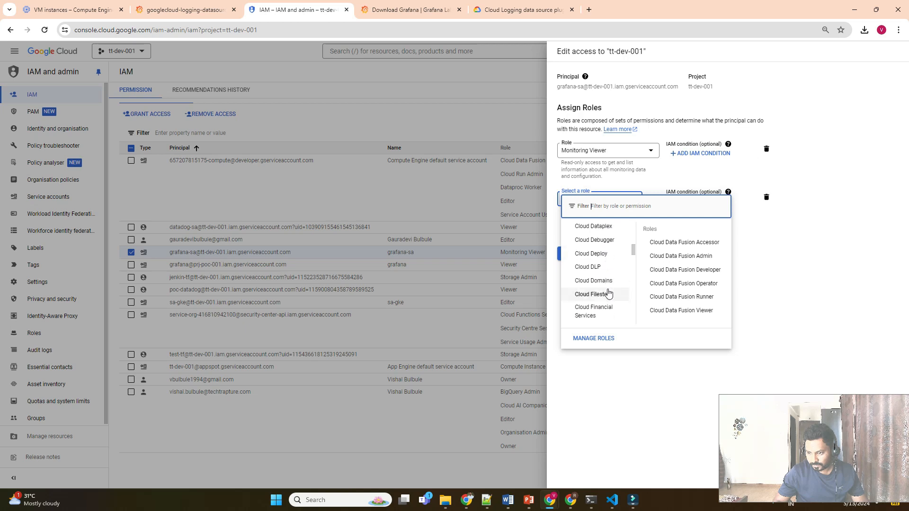
{"action": "scroll", "coordinate": [609, 294], "scroll_direction": "down", "scroll_amount": 6}
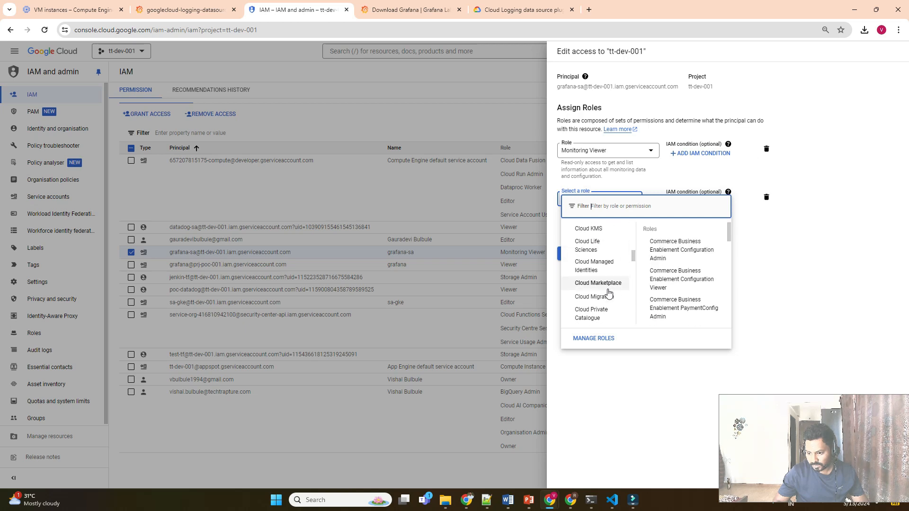
{"action": "scroll", "coordinate": [609, 293], "scroll_direction": "down", "scroll_amount": 8}
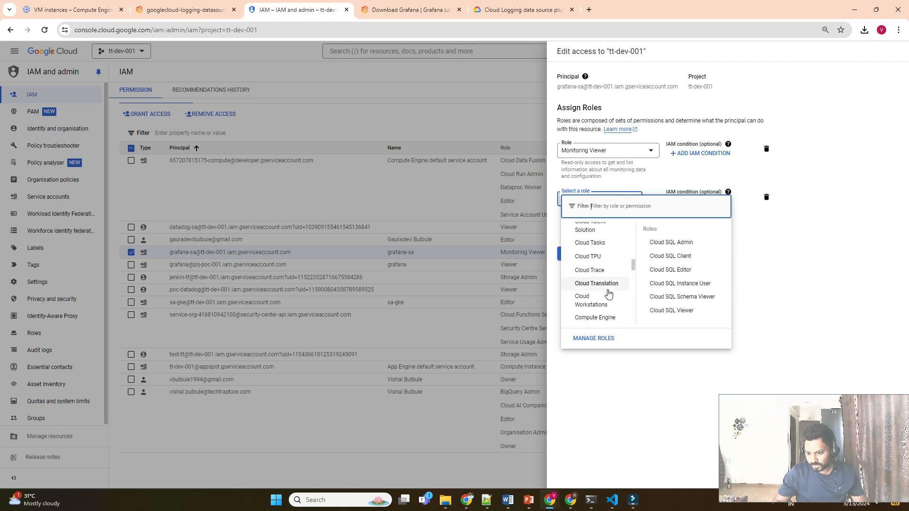
{"action": "scroll", "coordinate": [609, 293], "scroll_direction": "down", "scroll_amount": 8}
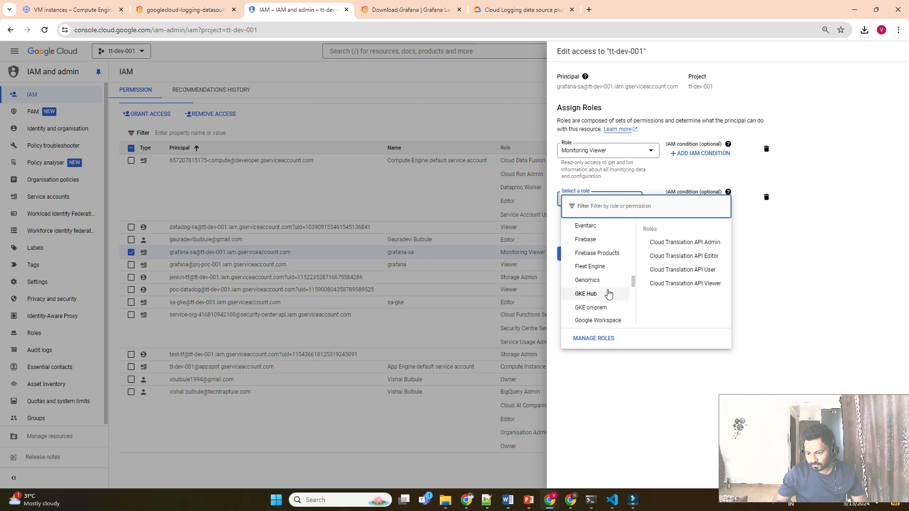
{"action": "scroll", "coordinate": [608, 294], "scroll_direction": "up", "scroll_amount": 6}
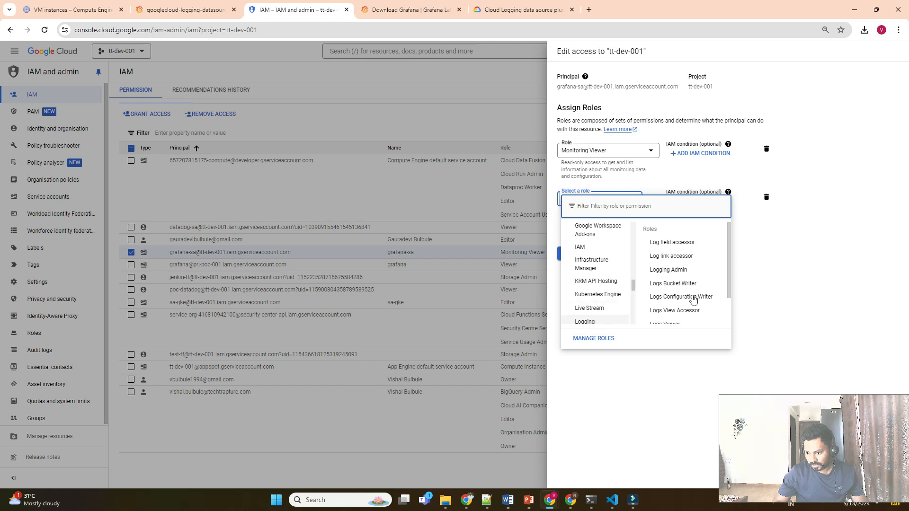
{"action": "mouse_move", "coordinate": [589, 325]}
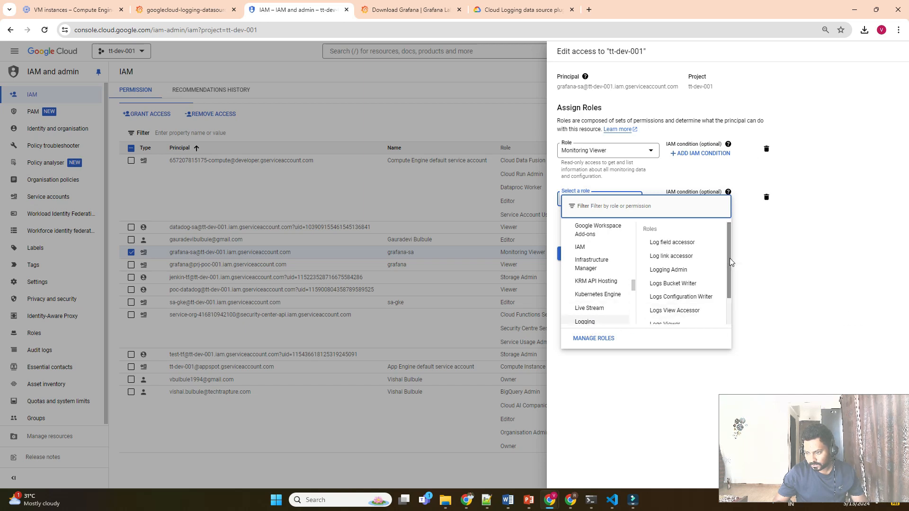
{"action": "left_click_drag", "start_coordinate": [729, 262], "coordinate": [731, 296]}
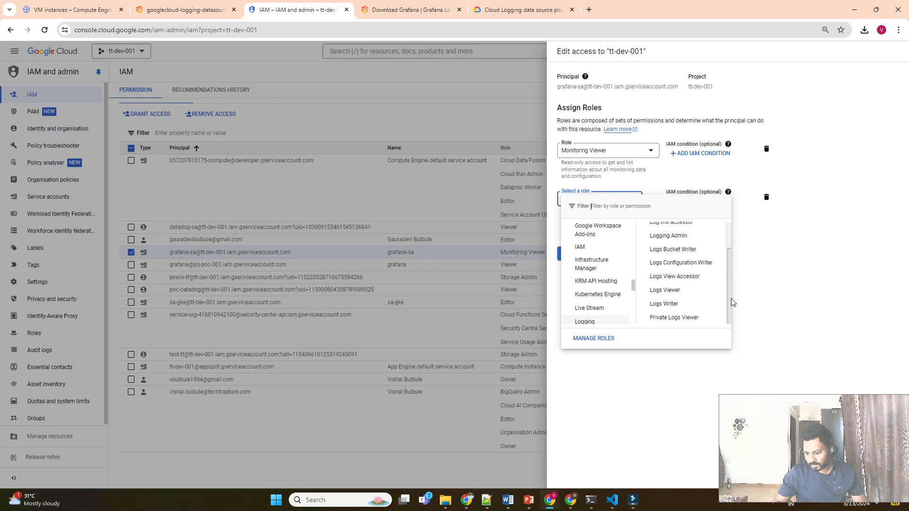
{"action": "left_click", "coordinate": [681, 296]}
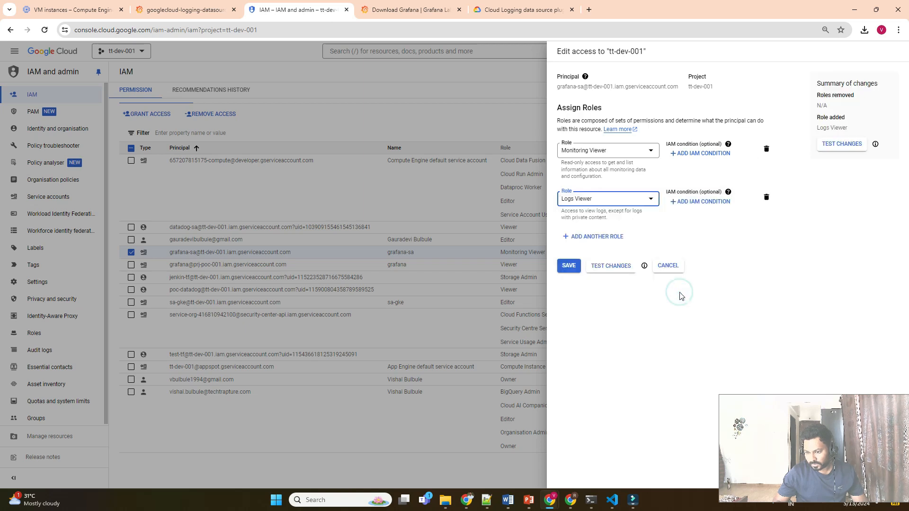
{"action": "left_click", "coordinate": [569, 266]}
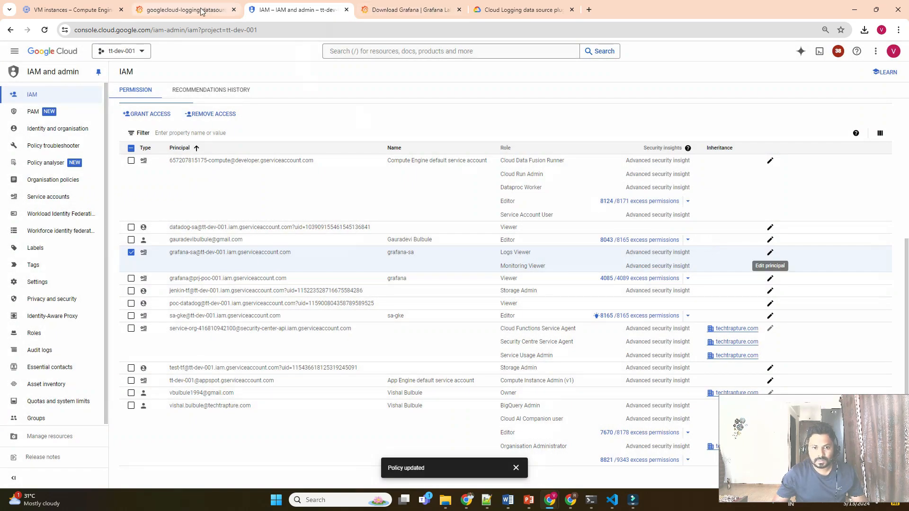
{"action": "left_click", "coordinate": [416, 15]}
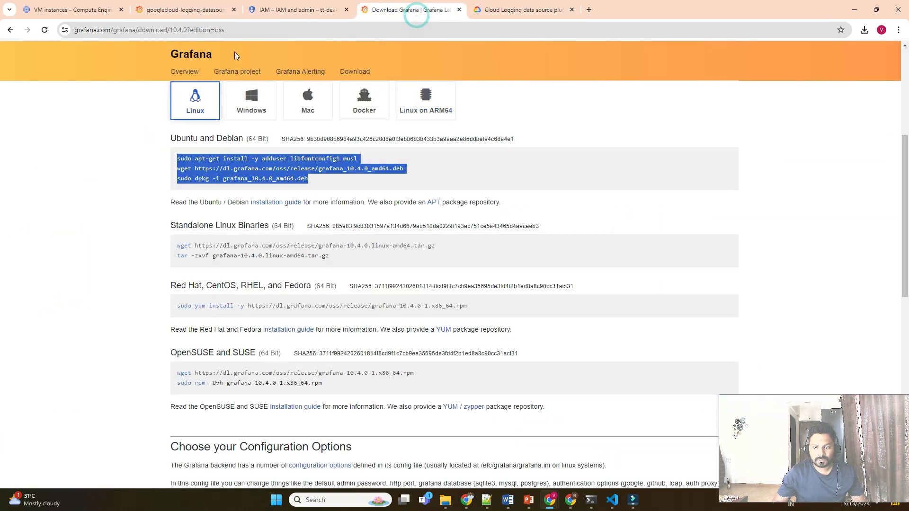
{"action": "left_click", "coordinate": [202, 10]}
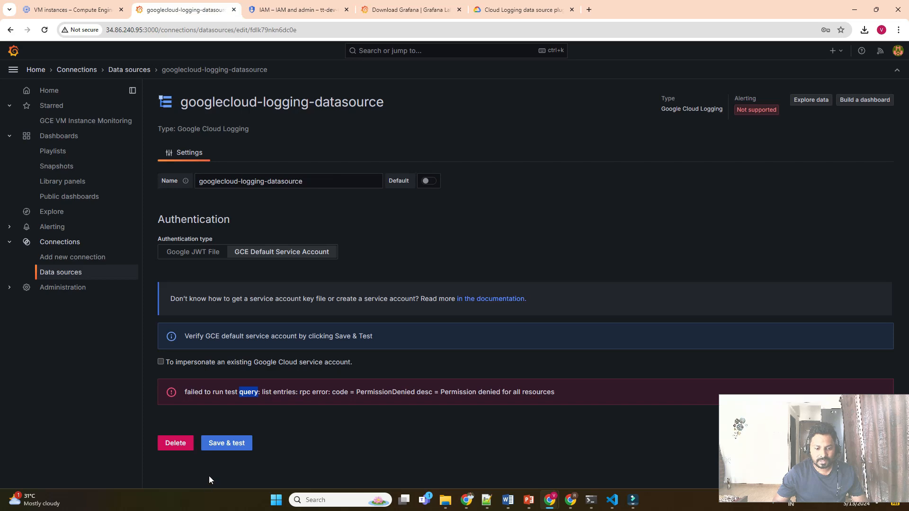
{"action": "left_click", "coordinate": [225, 446]}
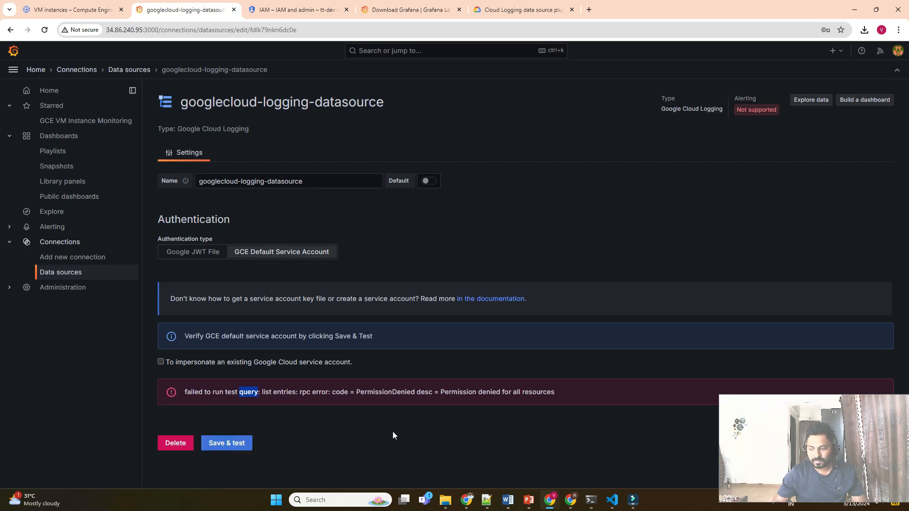
{"action": "left_click", "coordinate": [225, 446]}
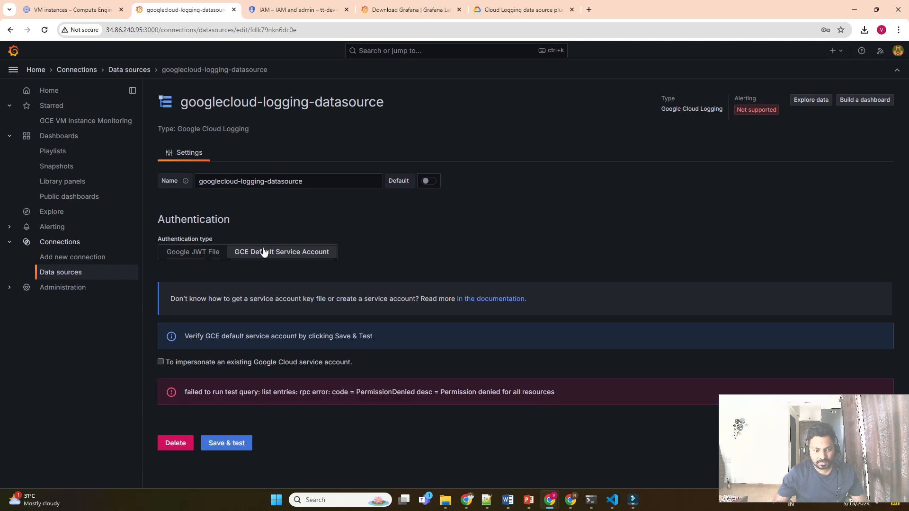
{"action": "left_click", "coordinate": [238, 446]}
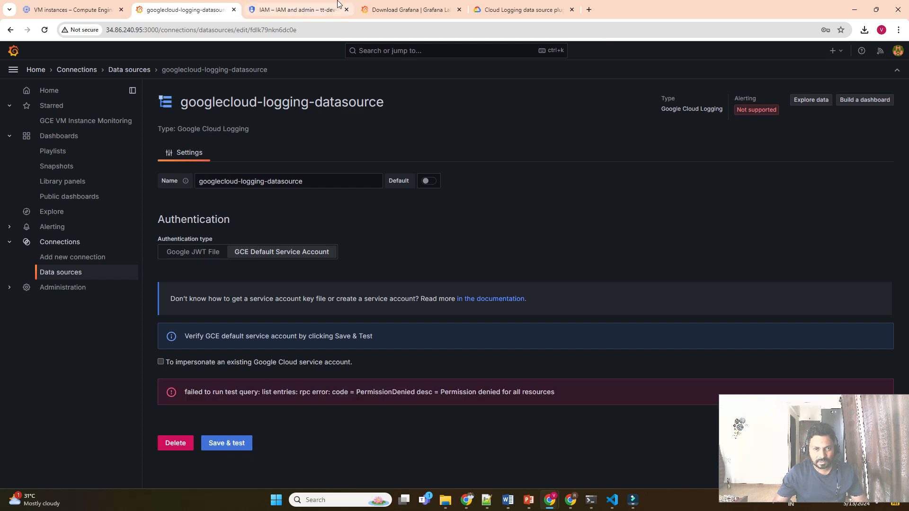
{"action": "left_click", "coordinate": [303, 14]}
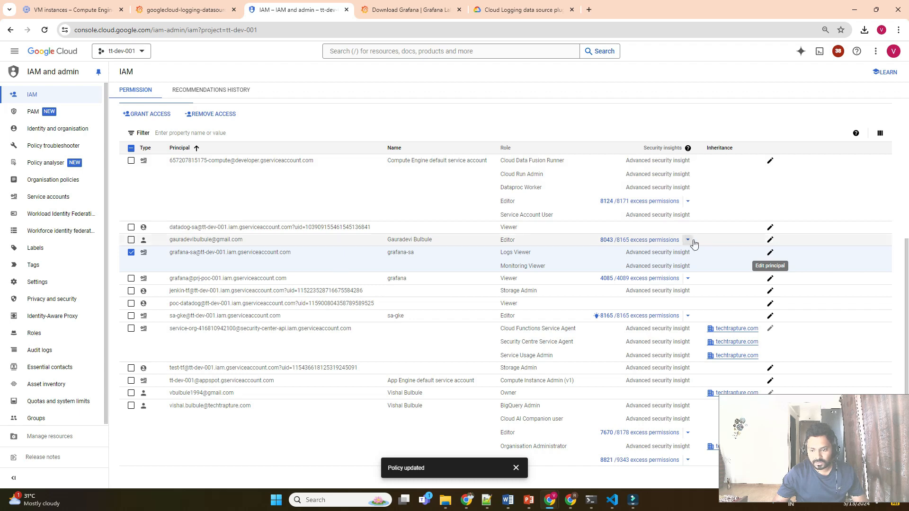
Swap grafana-sa's Logs Viewer role for Logging Admin, found by filtering 'logging adm', and save.
{"action": "left_click", "coordinate": [769, 255]}
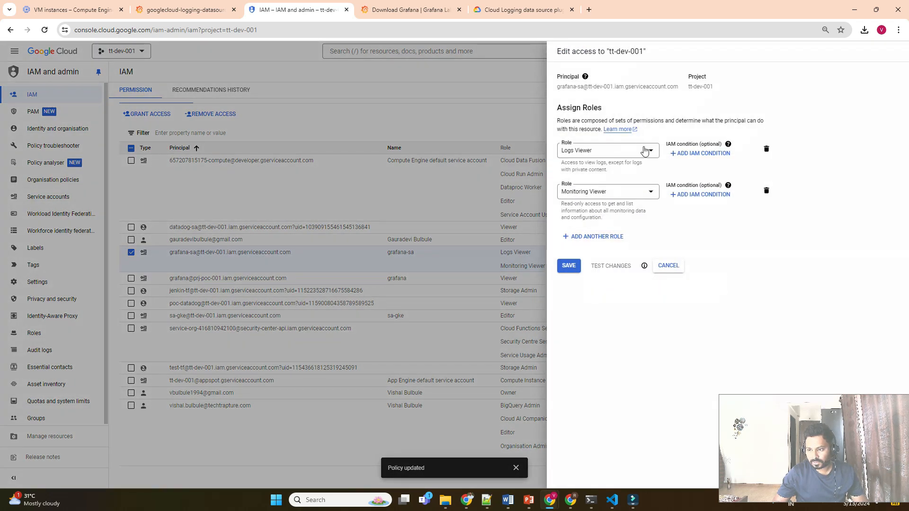
{"action": "left_click", "coordinate": [645, 150]}
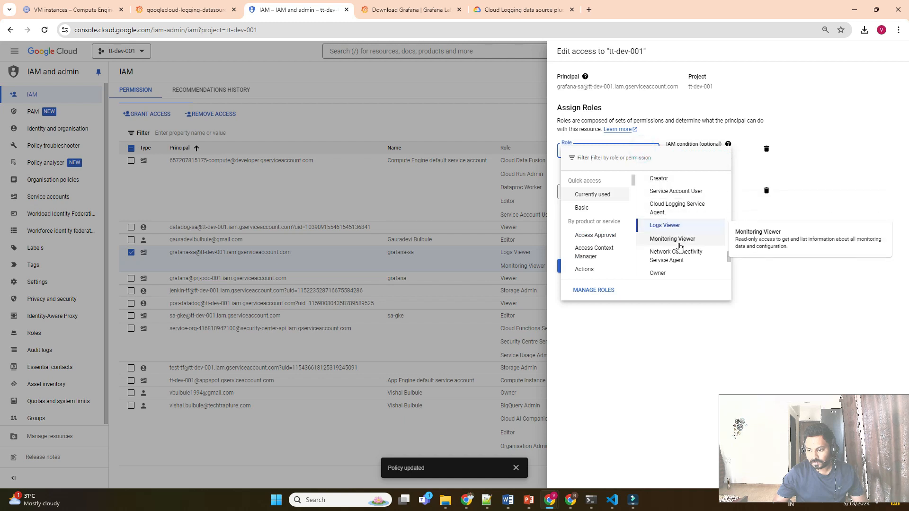
{"action": "left_click", "coordinate": [631, 162]}
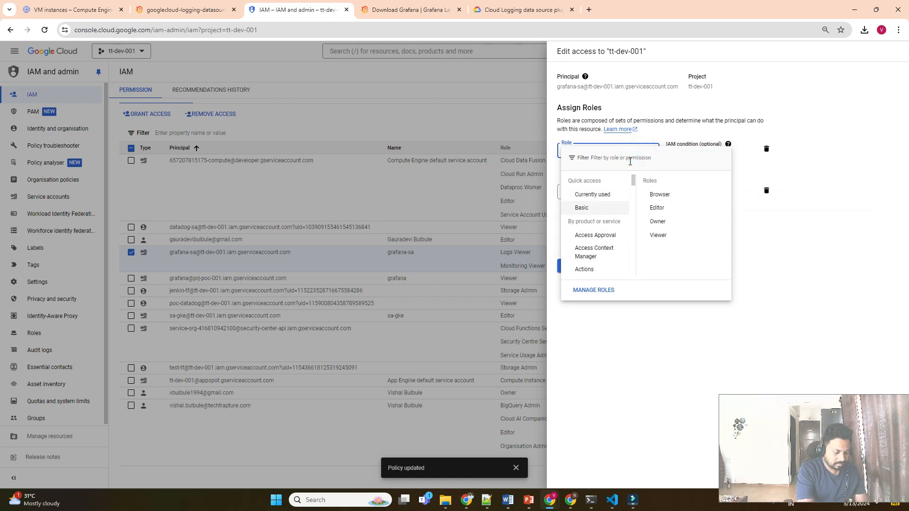
{"action": "type", "text": "logging a"}
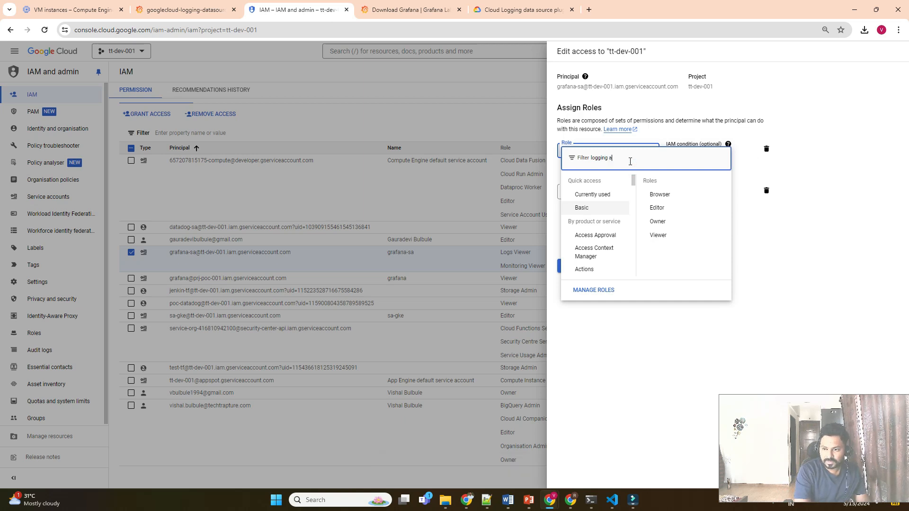
{"action": "type", "text": "dm"}
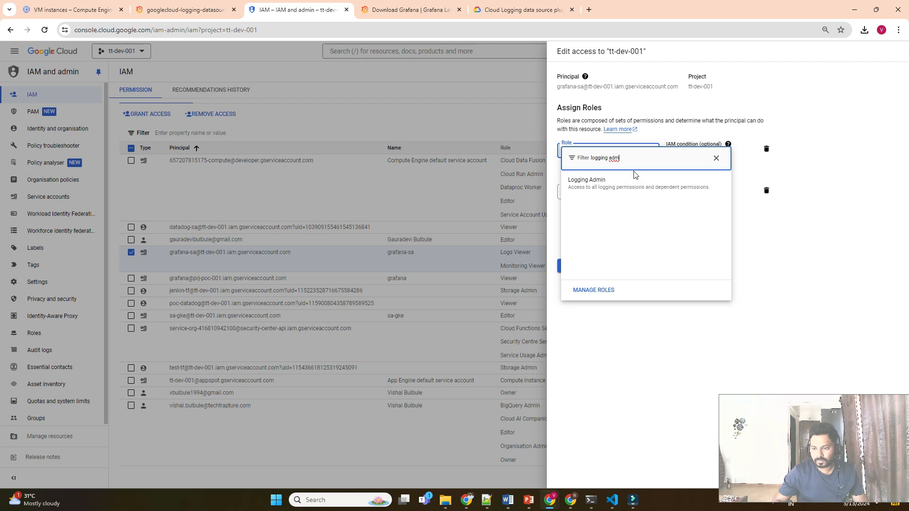
{"action": "left_click", "coordinate": [632, 178]}
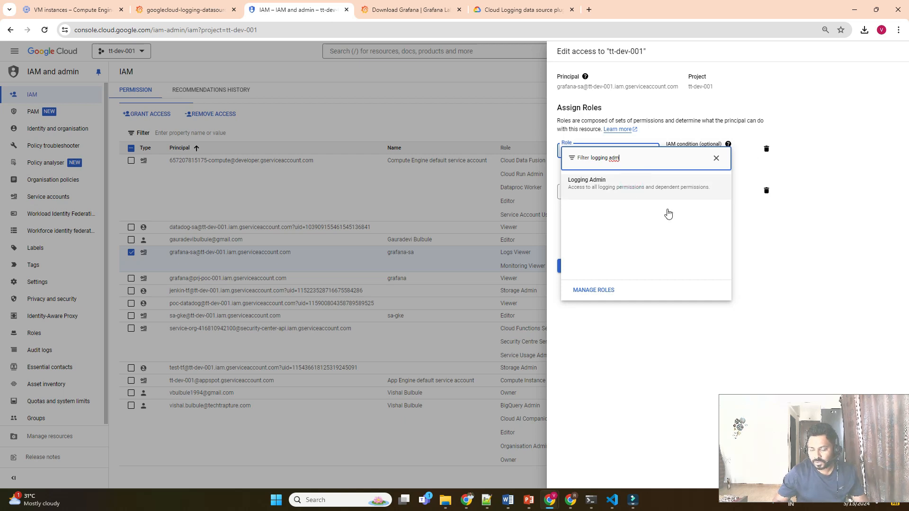
{"action": "left_click", "coordinate": [623, 187]}
{"action": "left_click", "coordinate": [566, 266]}
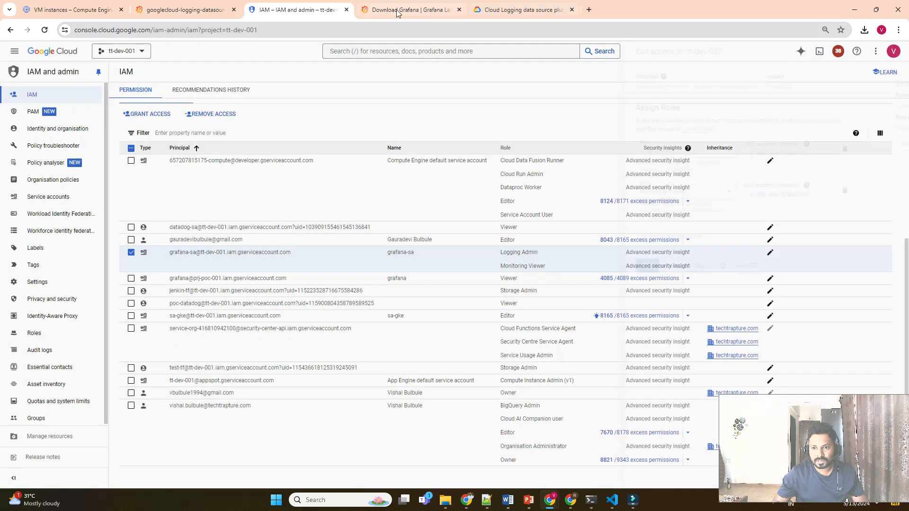
Retest the Cloud Logging data source in Grafana after the role change.
{"action": "left_click", "coordinate": [397, 10]}
{"action": "left_click", "coordinate": [189, 11]}
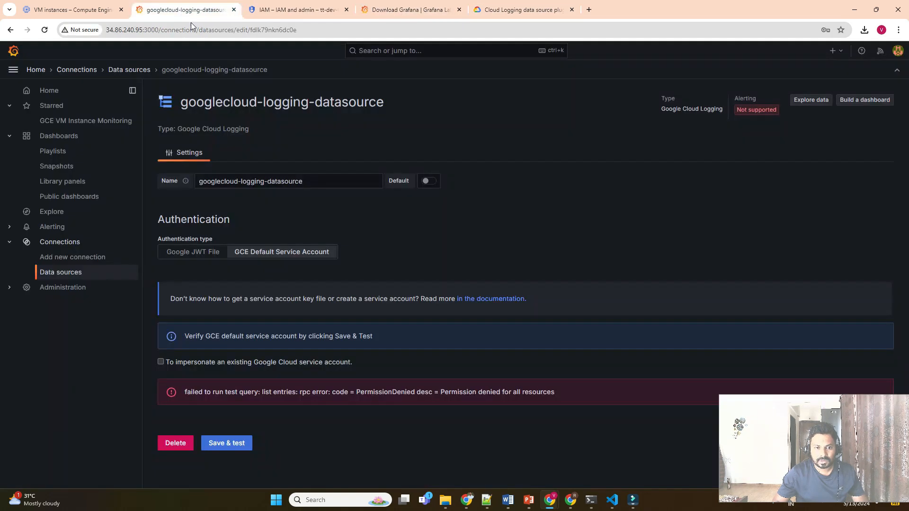
{"action": "left_click", "coordinate": [238, 443]}
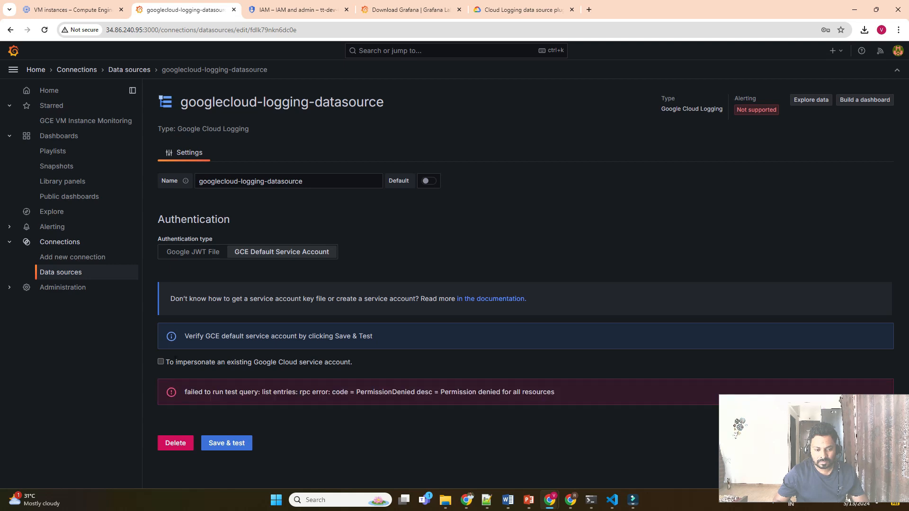
Test again with service account impersonation enabled, then turn impersonation back off.
{"action": "left_click", "coordinate": [160, 362]}
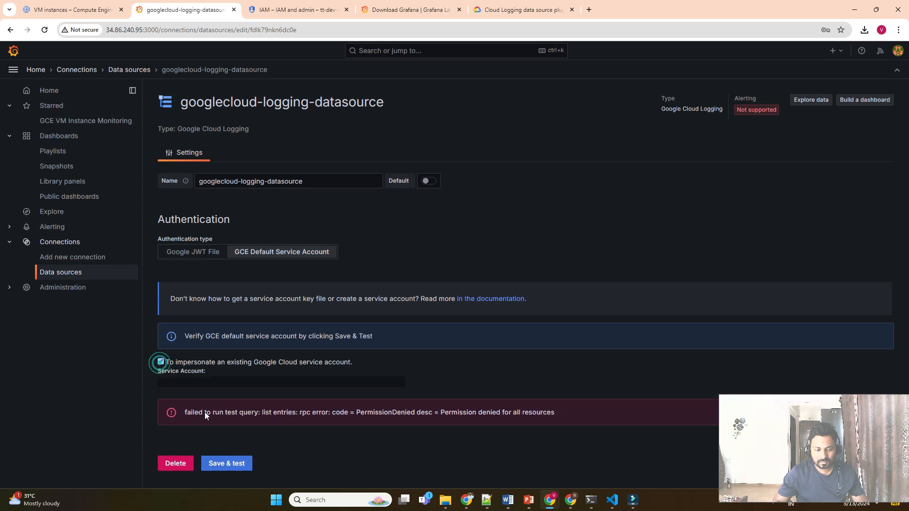
{"action": "left_click", "coordinate": [233, 465]}
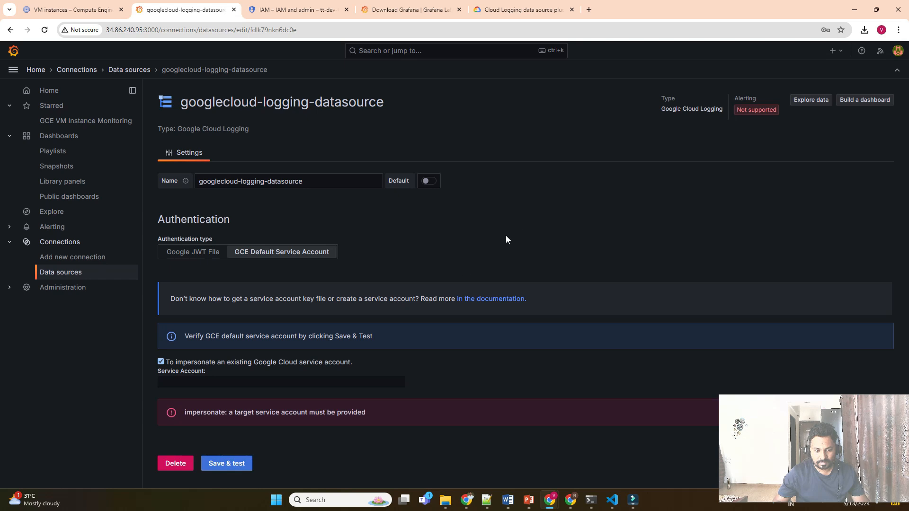
{"action": "left_click", "coordinate": [160, 362]}
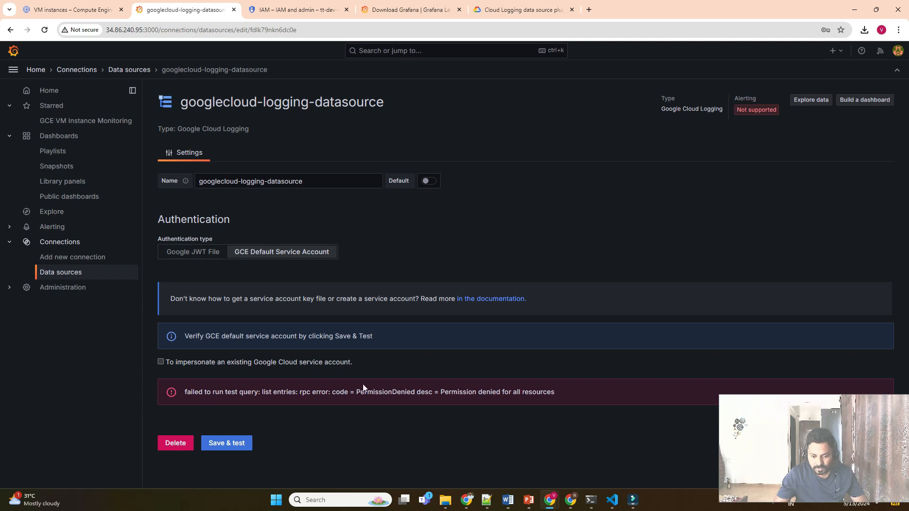
{"action": "triple_click", "coordinate": [363, 392]}
{"action": "left_click", "coordinate": [362, 392]}
{"action": "triple_click", "coordinate": [434, 392]}
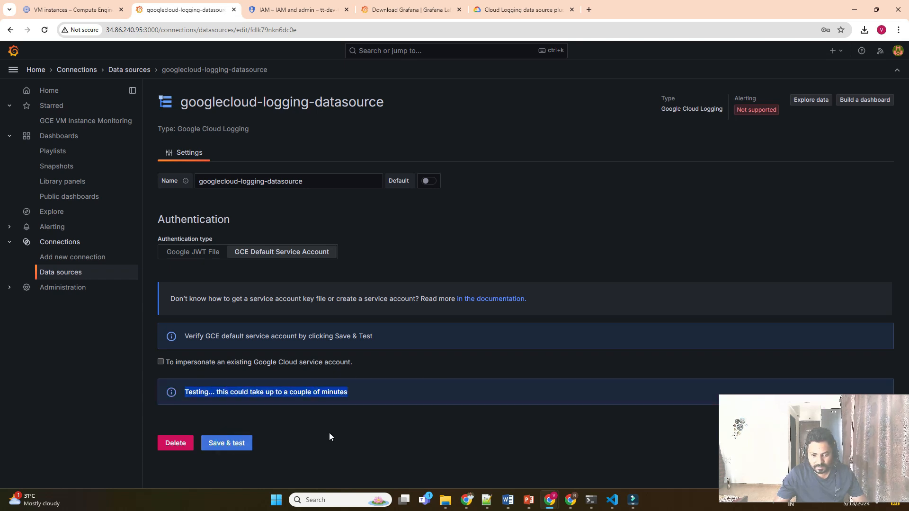
{"action": "left_click", "coordinate": [303, 431]}
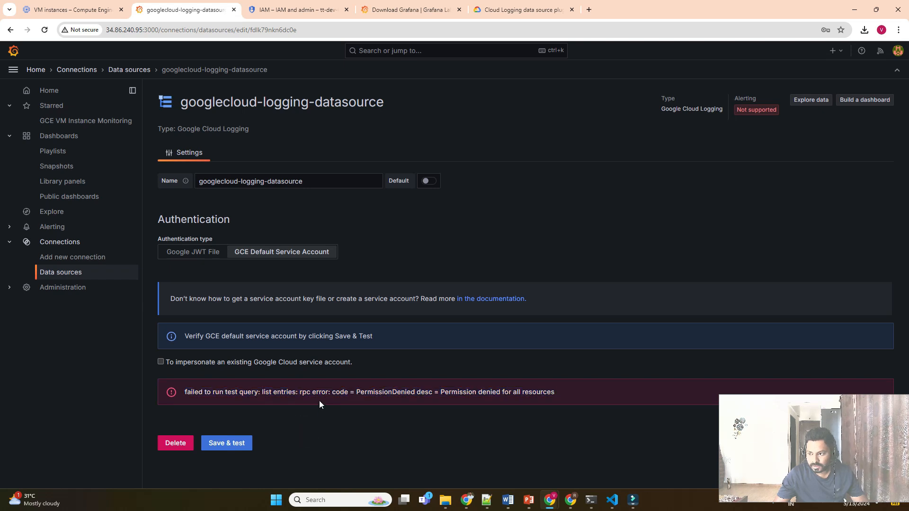
After one more failed test, grant grafana-sa the Basic > Viewer role in IAM and save.
{"action": "left_click", "coordinate": [221, 445]}
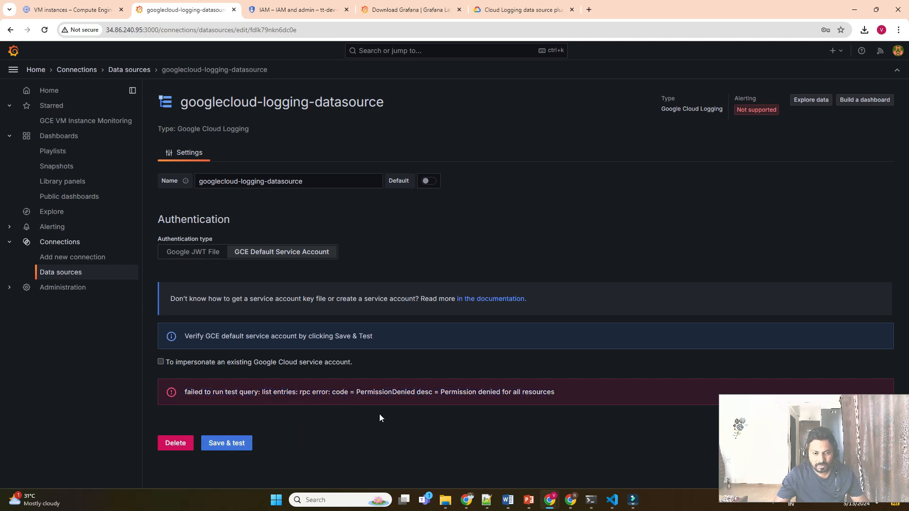
{"action": "left_click", "coordinate": [311, 5]}
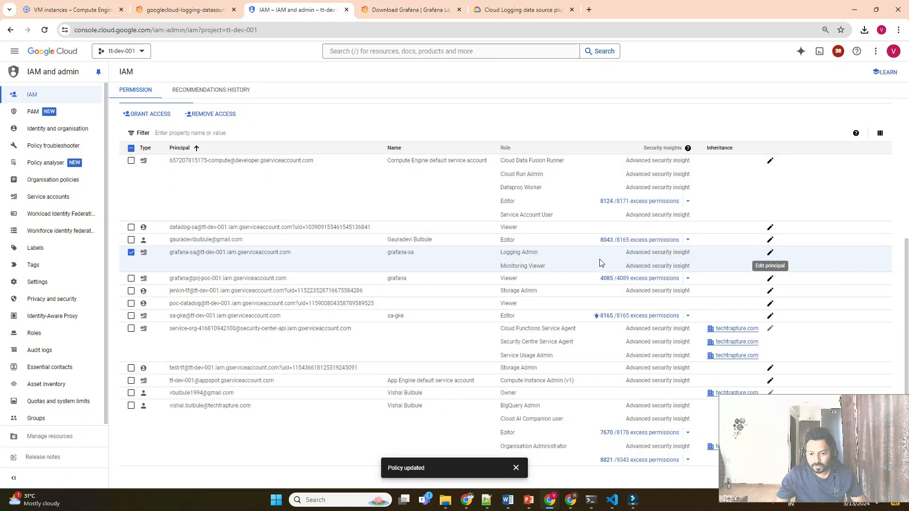
{"action": "mouse_move", "coordinate": [649, 269]}
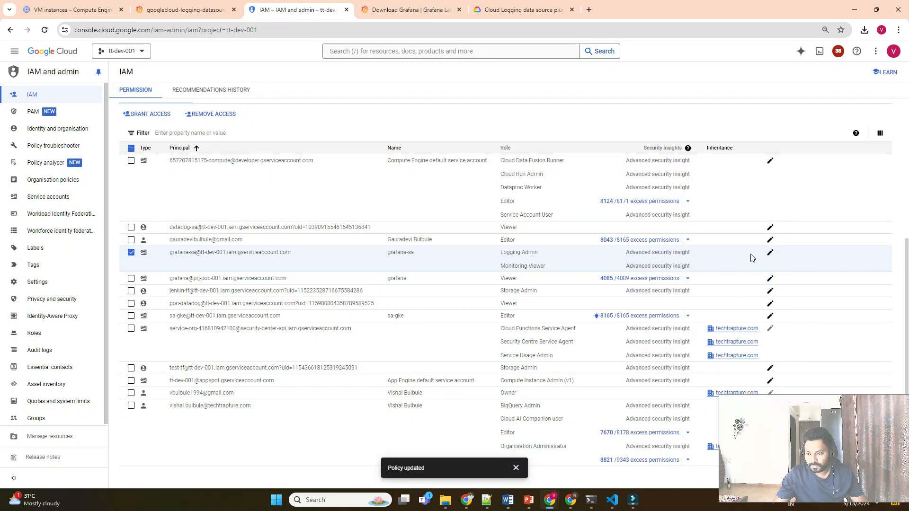
{"action": "left_click", "coordinate": [768, 255]}
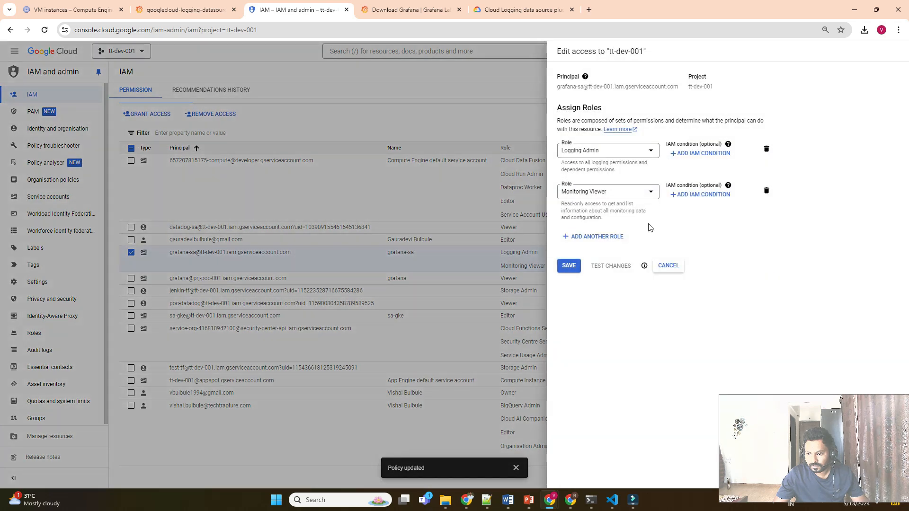
{"action": "left_click", "coordinate": [600, 237]}
{"action": "left_click", "coordinate": [601, 247]}
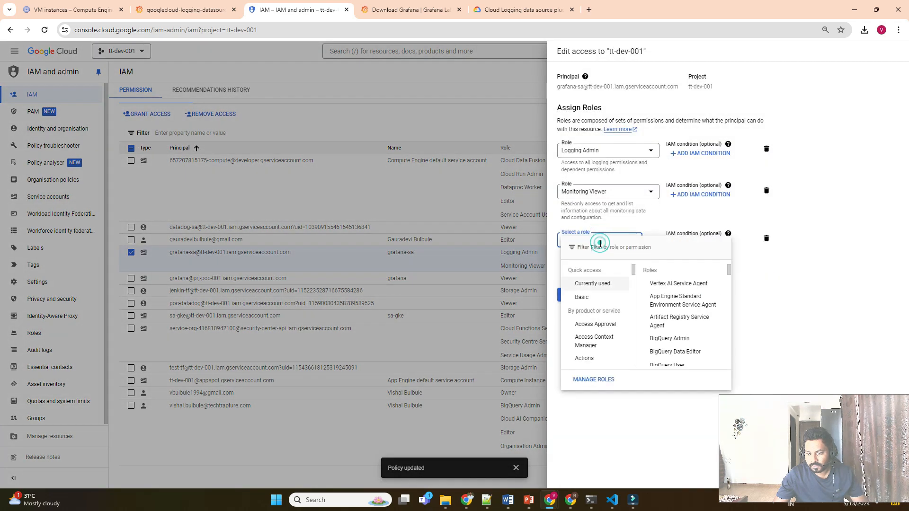
{"action": "mouse_move", "coordinate": [582, 296]}
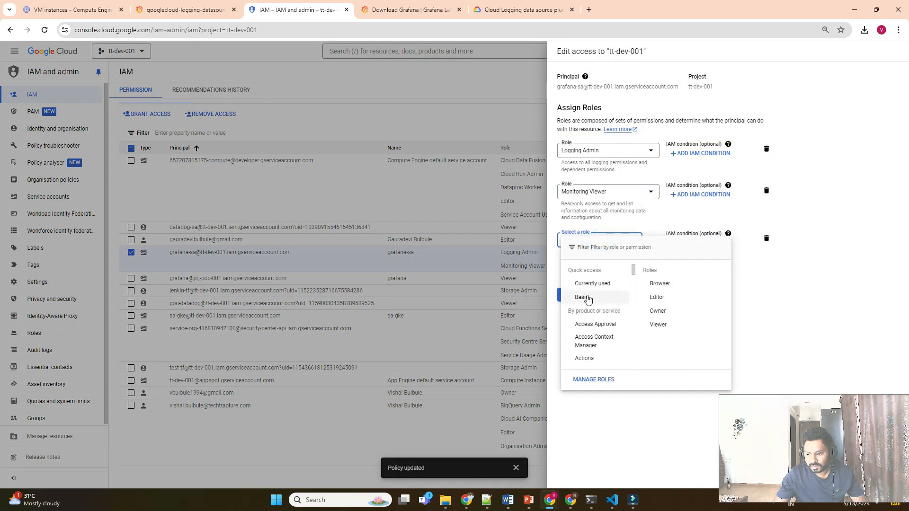
{"action": "left_click", "coordinate": [658, 325]}
{"action": "left_click", "coordinate": [569, 307]}
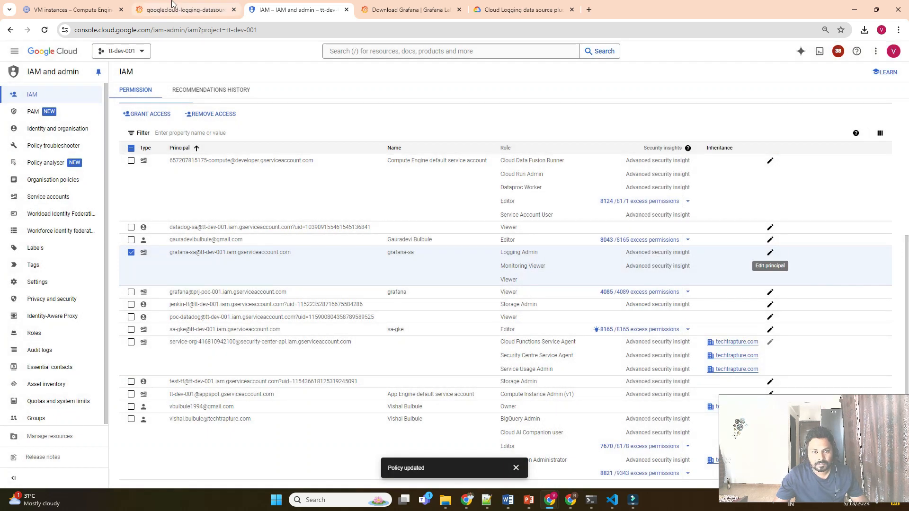
{"action": "left_click", "coordinate": [180, 10]}
Test the Cloud Logging data source successfully for tt-dev-001 and open it in Explore.
{"action": "left_click", "coordinate": [242, 440]}
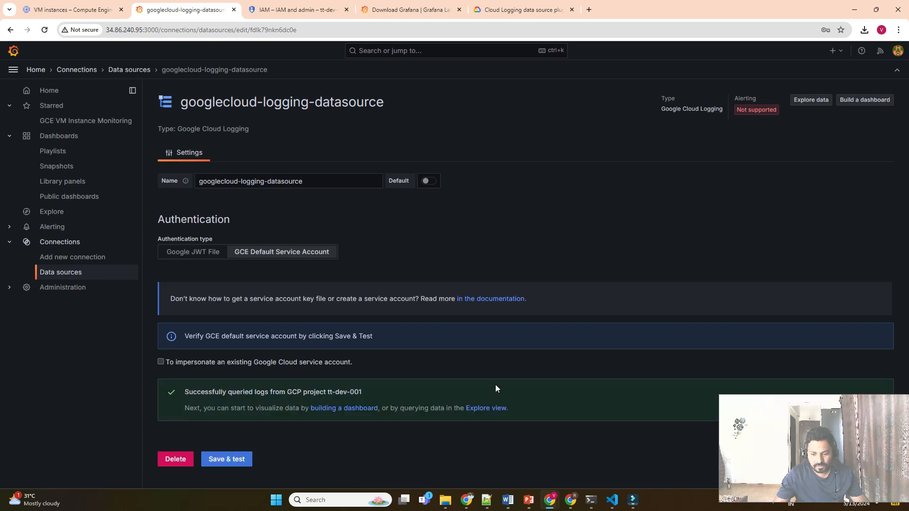
{"action": "left_click", "coordinate": [826, 100]}
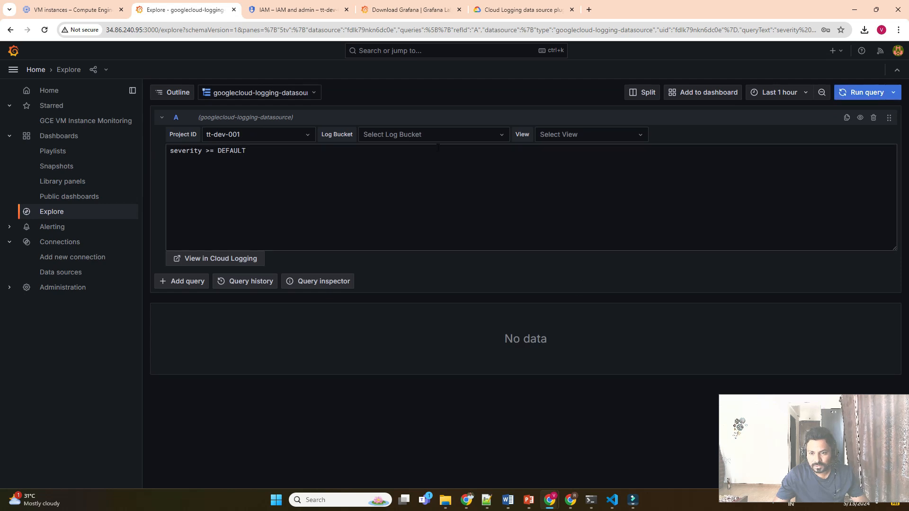
Query the global/buckets/_Default log bucket over the last 6 hours and browse the returned logs.
{"action": "left_click", "coordinate": [779, 92]}
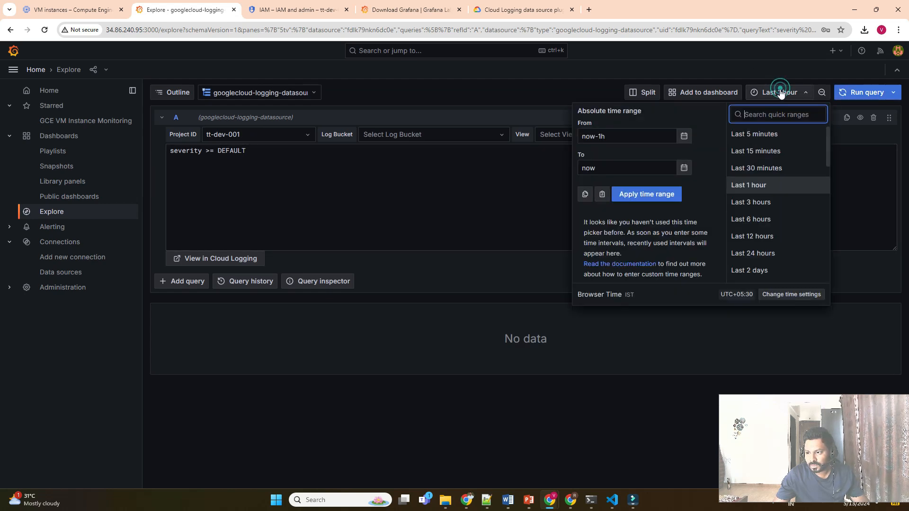
{"action": "left_click", "coordinate": [755, 219]}
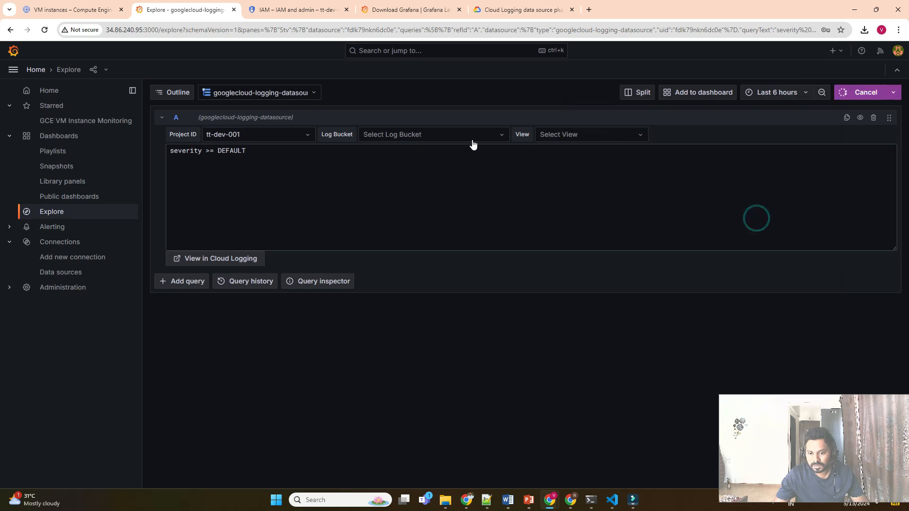
{"action": "left_click", "coordinate": [427, 136]}
{"action": "left_click", "coordinate": [407, 160]}
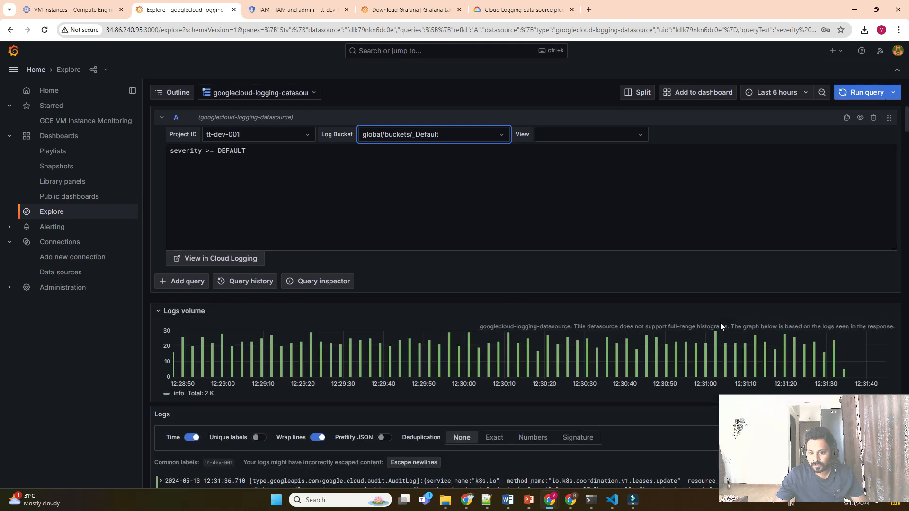
{"action": "scroll", "coordinate": [517, 369], "scroll_direction": "down", "scroll_amount": 2}
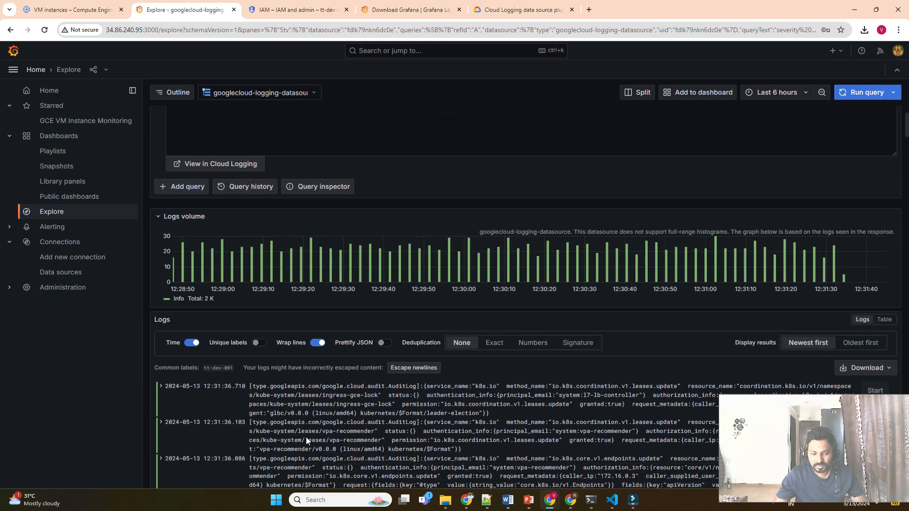
{"action": "scroll", "coordinate": [471, 406], "scroll_direction": "down", "scroll_amount": 10}
{"action": "scroll", "coordinate": [561, 357], "scroll_direction": "down", "scroll_amount": 10}
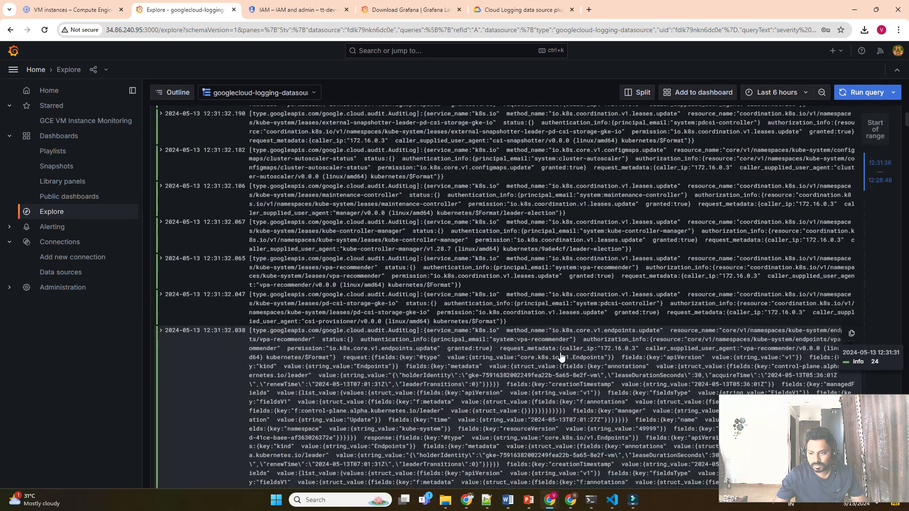
{"action": "scroll", "coordinate": [549, 269], "scroll_direction": "up", "scroll_amount": 5}
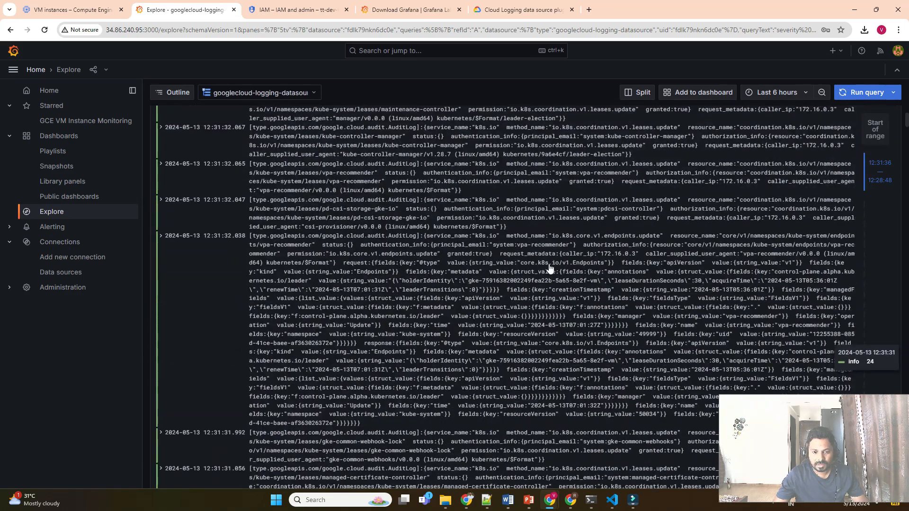
{"action": "scroll", "coordinate": [549, 269], "scroll_direction": "up", "scroll_amount": 15}
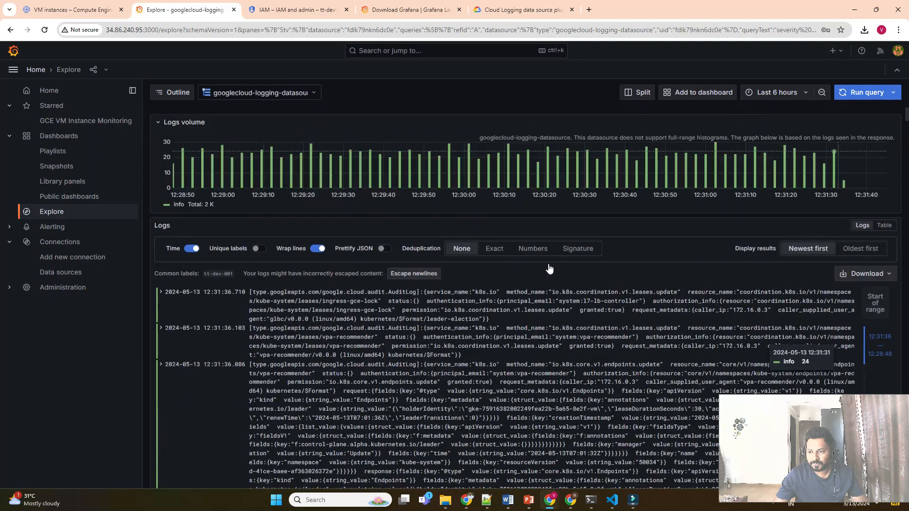
{"action": "scroll", "coordinate": [393, 260], "scroll_direction": "down", "scroll_amount": 3}
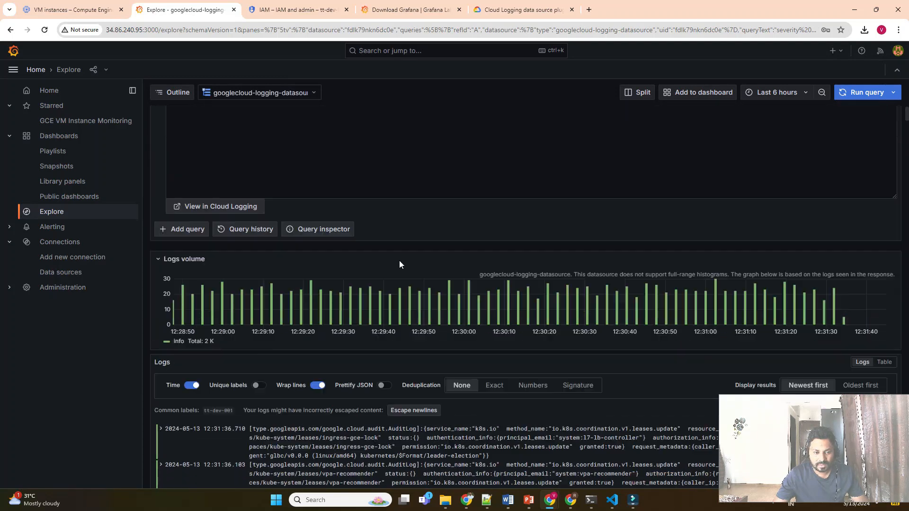
{"action": "scroll", "coordinate": [300, 239], "scroll_direction": "up", "scroll_amount": 3}
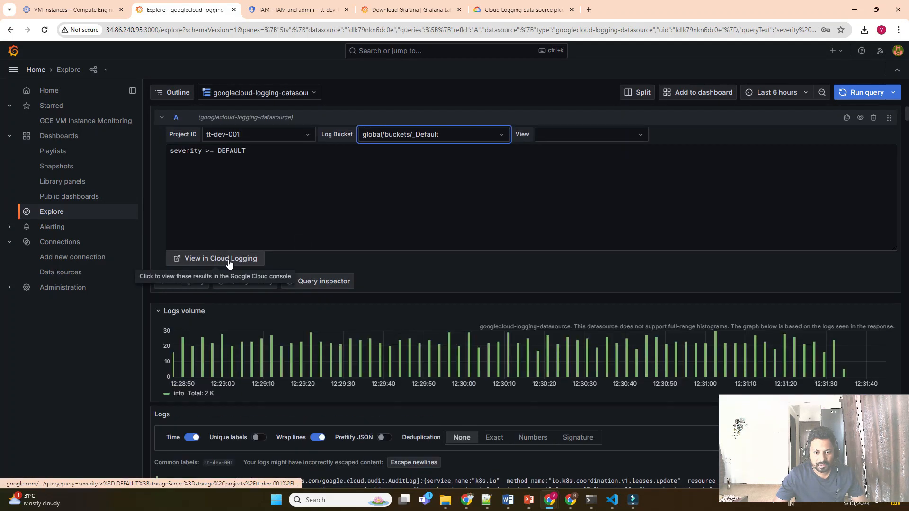
{"action": "scroll", "coordinate": [453, 254], "scroll_direction": "down", "scroll_amount": 2}
{"action": "scroll", "coordinate": [454, 250], "scroll_direction": "up", "scroll_amount": 2}
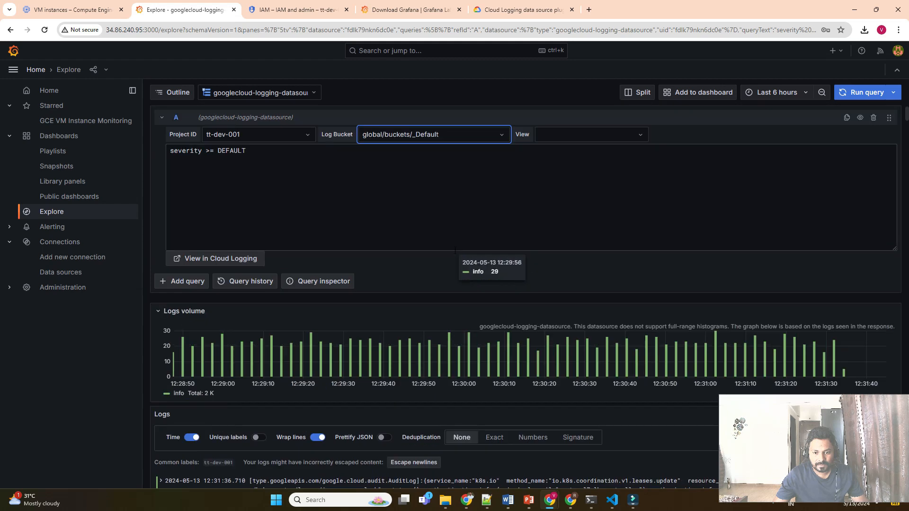
Re-run the severity >= DEFAULT query so logs show about 2K info, 21 warning, 56 error entries.
{"action": "left_click", "coordinate": [602, 140]}
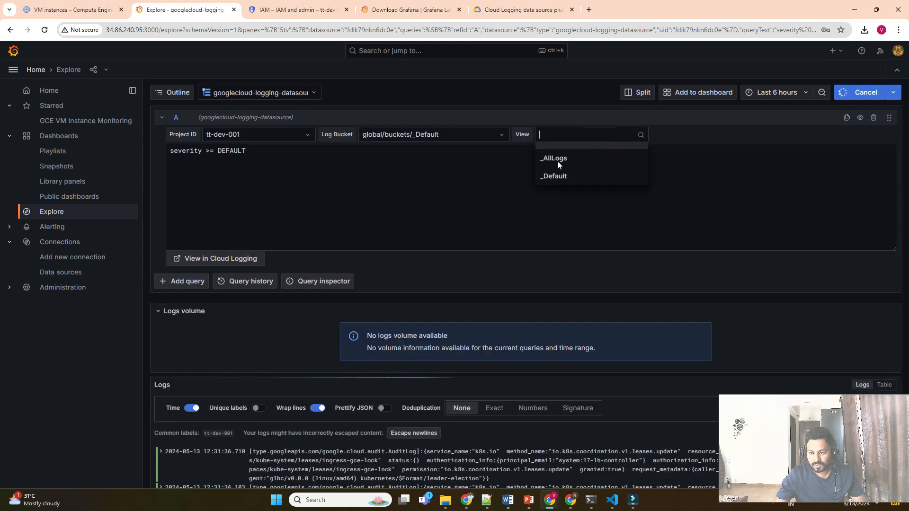
{"action": "left_click", "coordinate": [464, 169]}
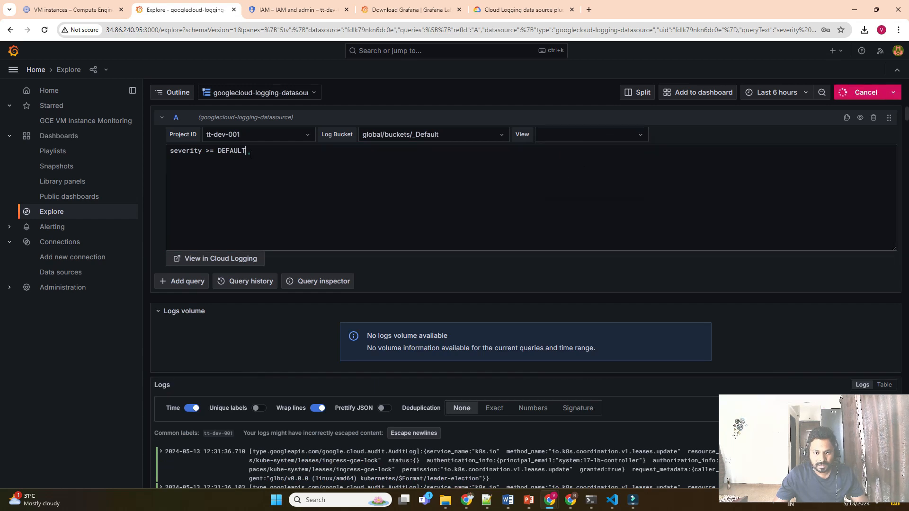
{"action": "double_click", "coordinate": [243, 151]}
{"action": "key", "text": "ctrl+a"}
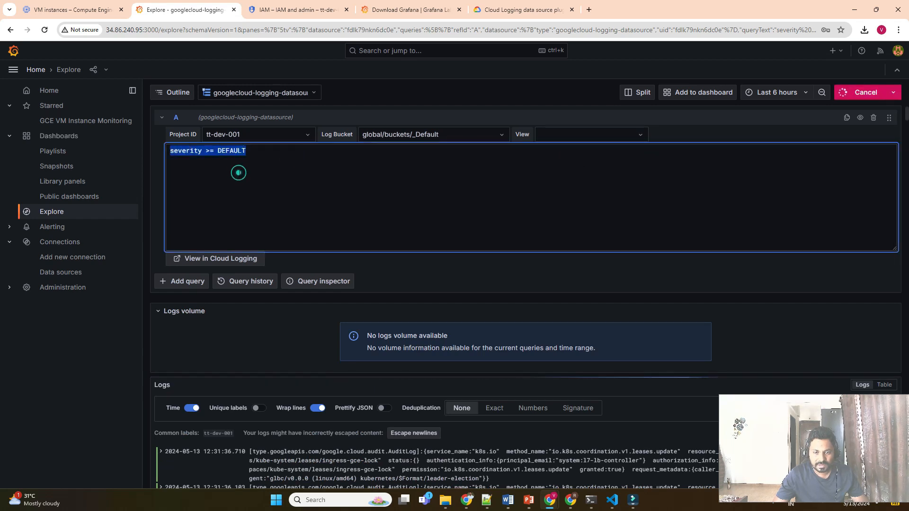
{"action": "left_click", "coordinate": [239, 173]}
{"action": "triple_click", "coordinate": [238, 172]}
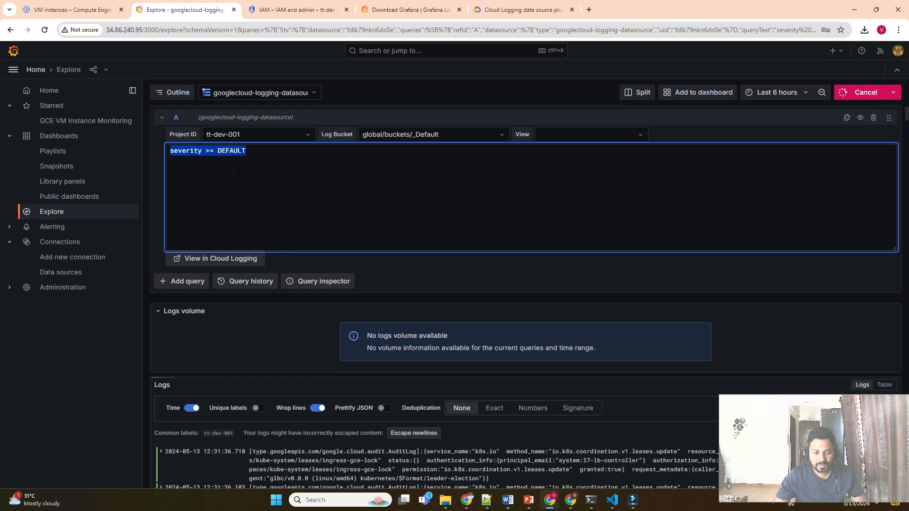
{"action": "double_click", "coordinate": [239, 173]}
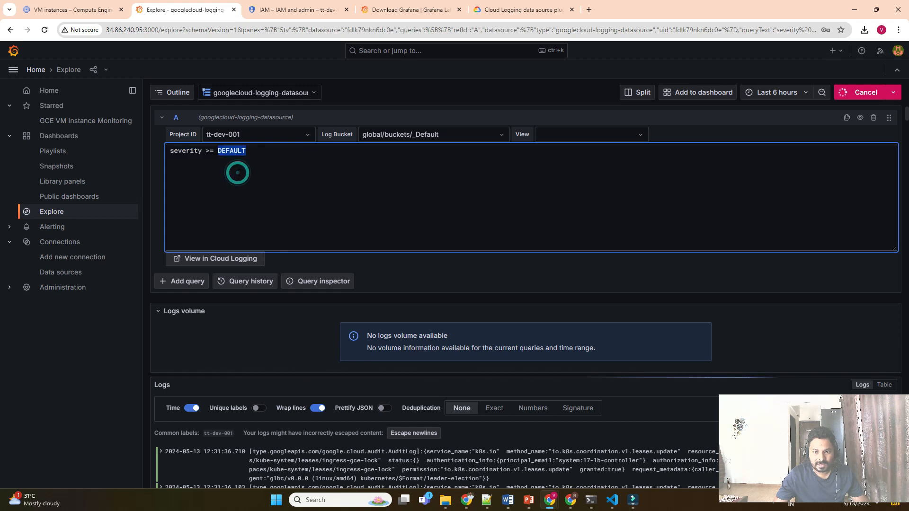
{"action": "left_click", "coordinate": [354, 171]}
{"action": "scroll", "coordinate": [377, 194], "scroll_direction": "down", "scroll_amount": 4}
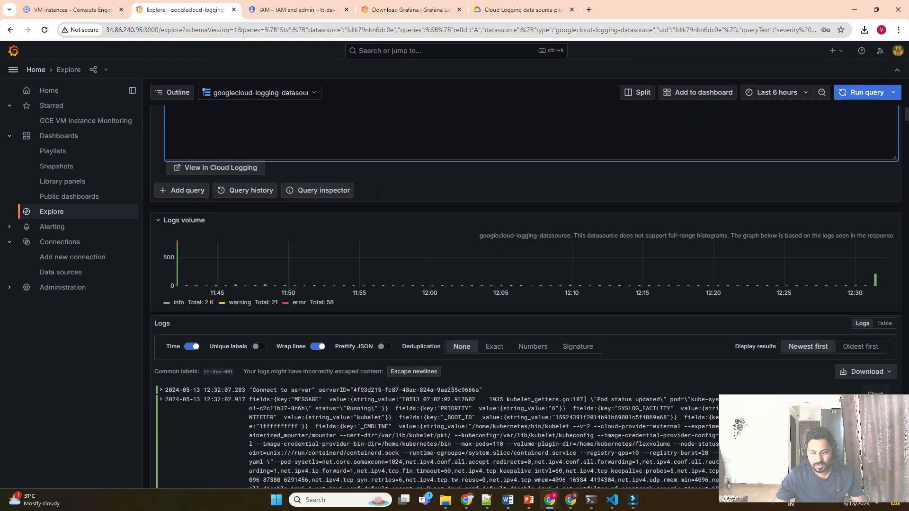
{"action": "scroll", "coordinate": [376, 194], "scroll_direction": "up", "scroll_amount": 4}
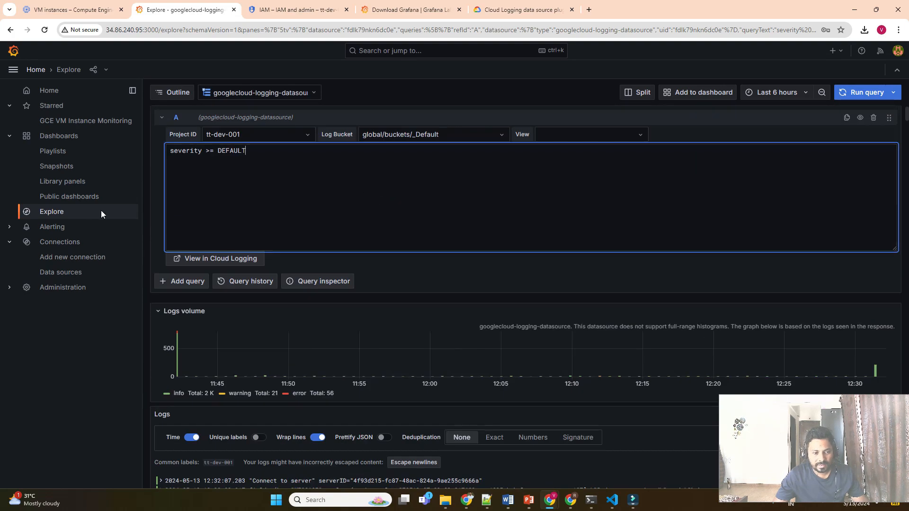
Open the Data Processing Monitoring dashboard, showing the last 24 hours of Pubsub traffic.
{"action": "left_click", "coordinate": [62, 136]}
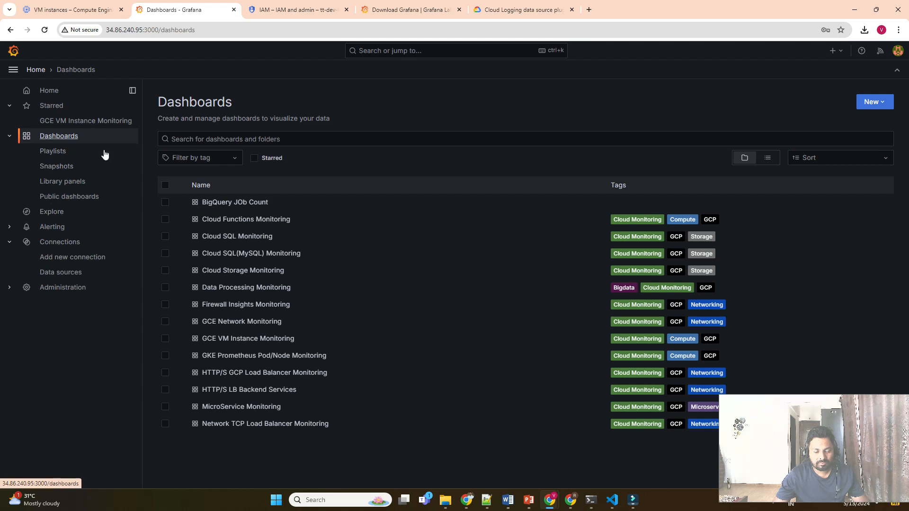
{"action": "left_click", "coordinate": [52, 90]}
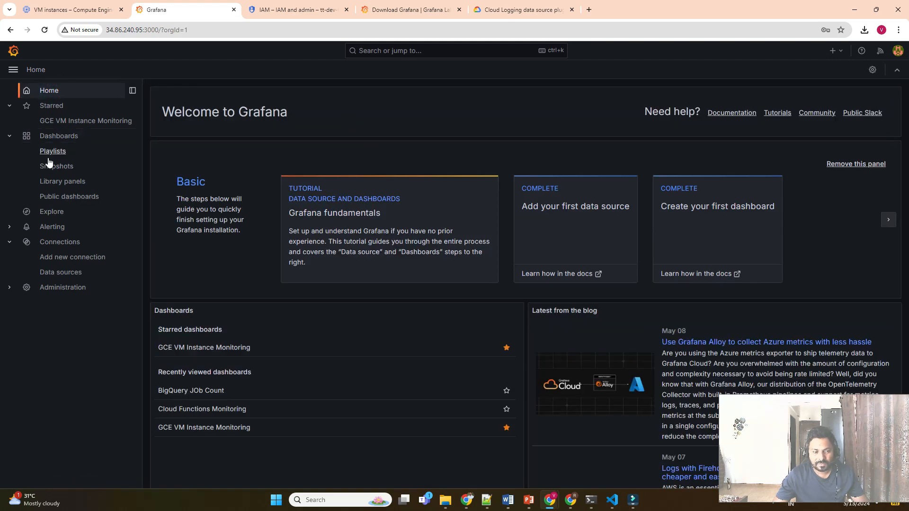
{"action": "left_click", "coordinate": [60, 137]}
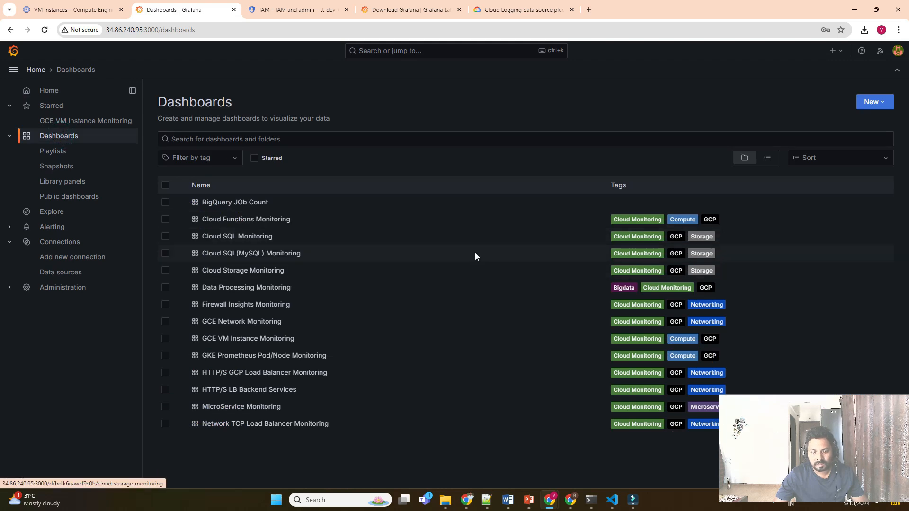
{"action": "left_click", "coordinate": [233, 291]}
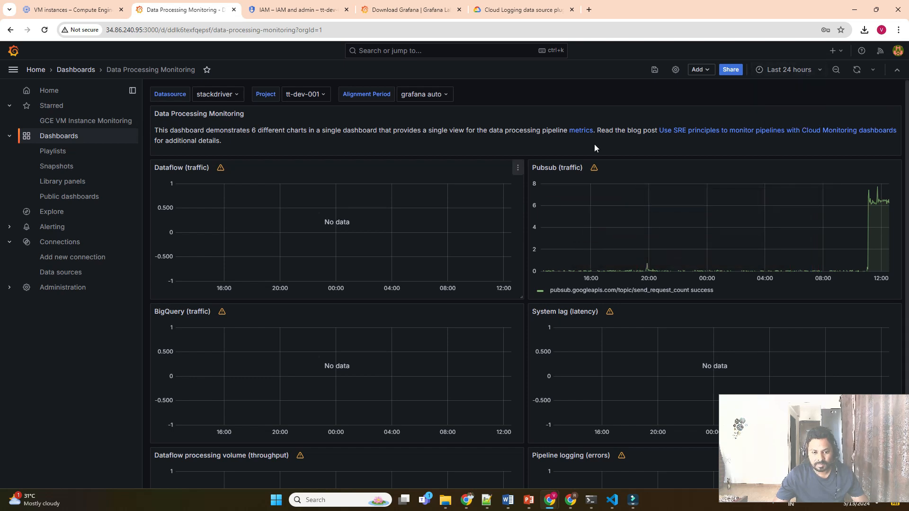
Set the dashboard's time range to Last 7 days.
{"action": "left_click", "coordinate": [795, 76]}
{"action": "scroll", "coordinate": [777, 190], "scroll_direction": "down", "scroll_amount": 2}
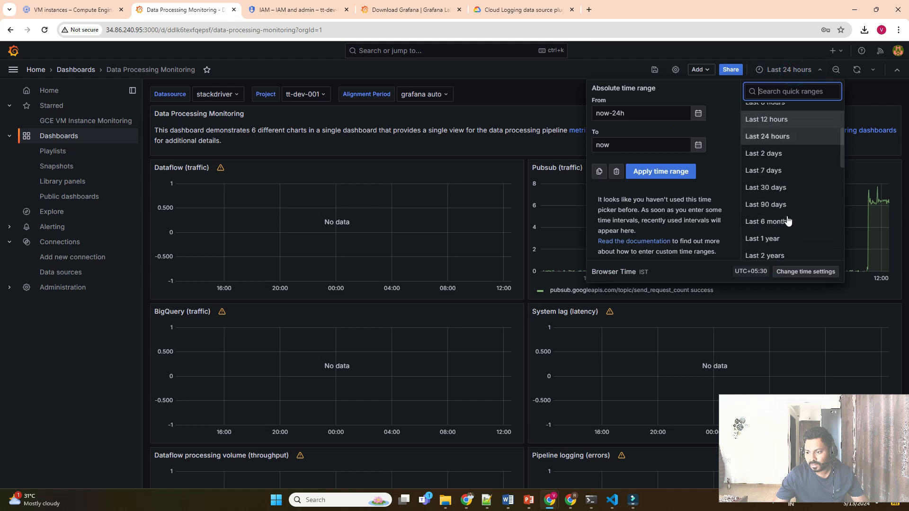
{"action": "left_click", "coordinate": [772, 170]}
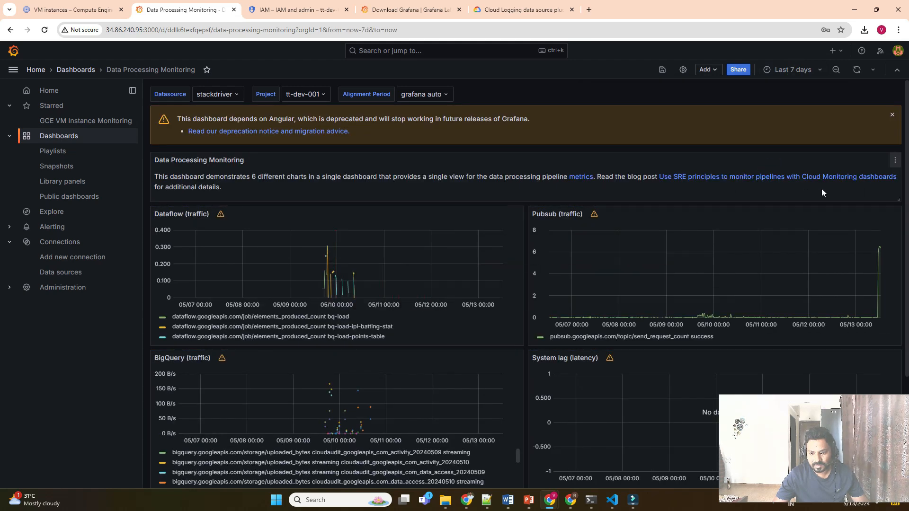
Review the Dataflow, Pubsub and BigQuery panels, then return to the Dashboards list.
{"action": "scroll", "coordinate": [708, 286], "scroll_direction": "down", "scroll_amount": 3}
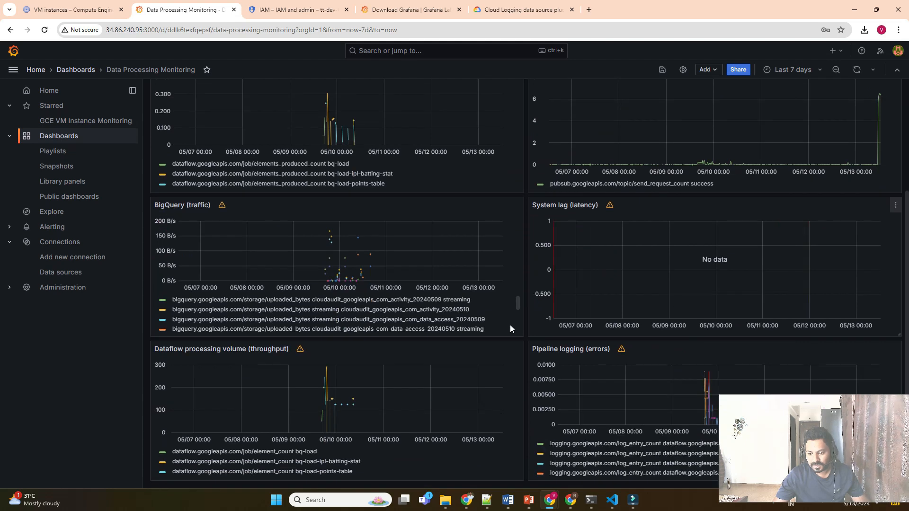
{"action": "scroll", "coordinate": [834, 278], "scroll_direction": "up", "scroll_amount": 3}
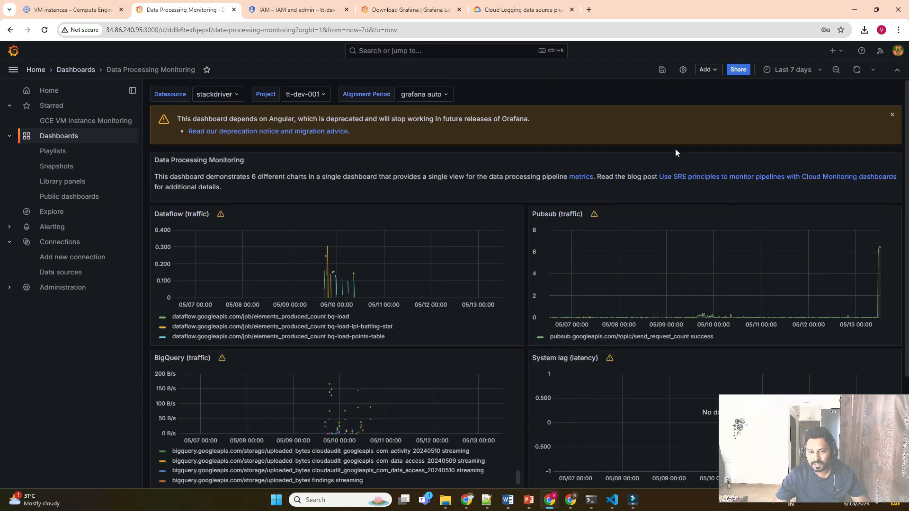
{"action": "scroll", "coordinate": [413, 324], "scroll_direction": "down", "scroll_amount": 3}
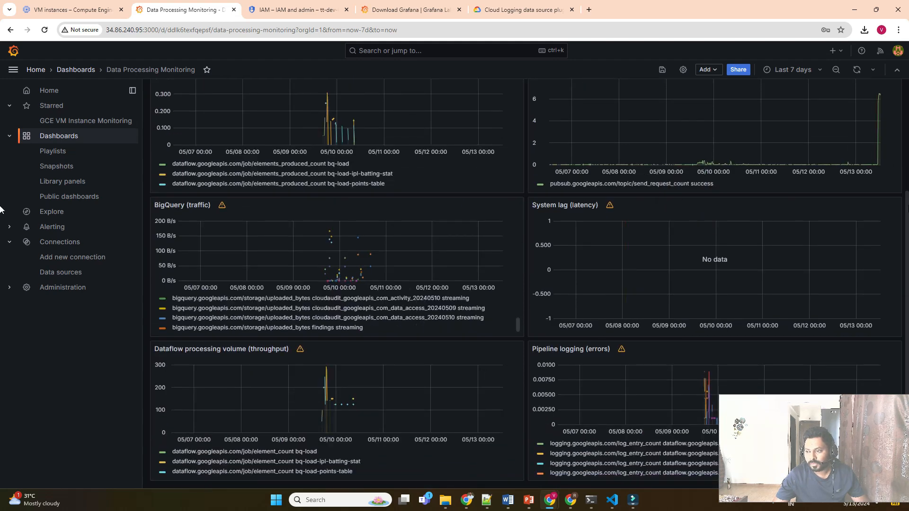
{"action": "scroll", "coordinate": [907, 213], "scroll_direction": "up", "scroll_amount": 3}
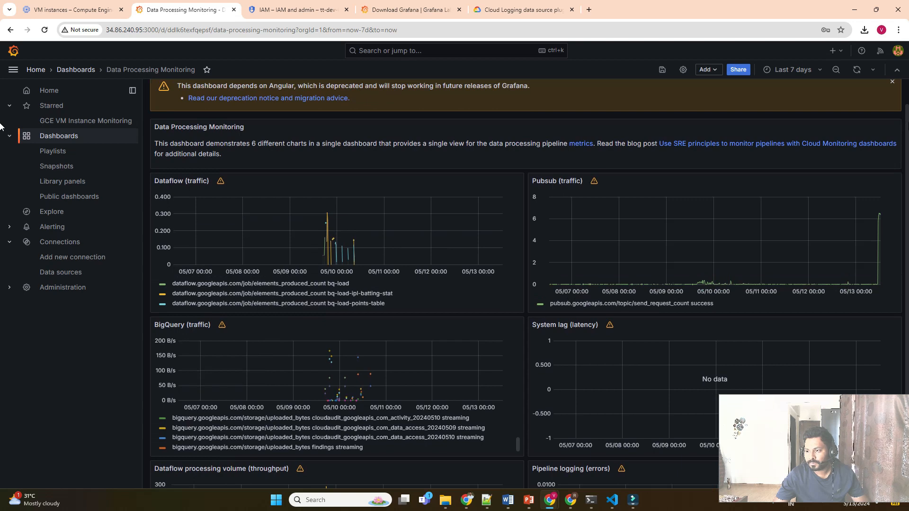
{"action": "scroll", "coordinate": [0, 106], "scroll_direction": "up", "scroll_amount": 1}
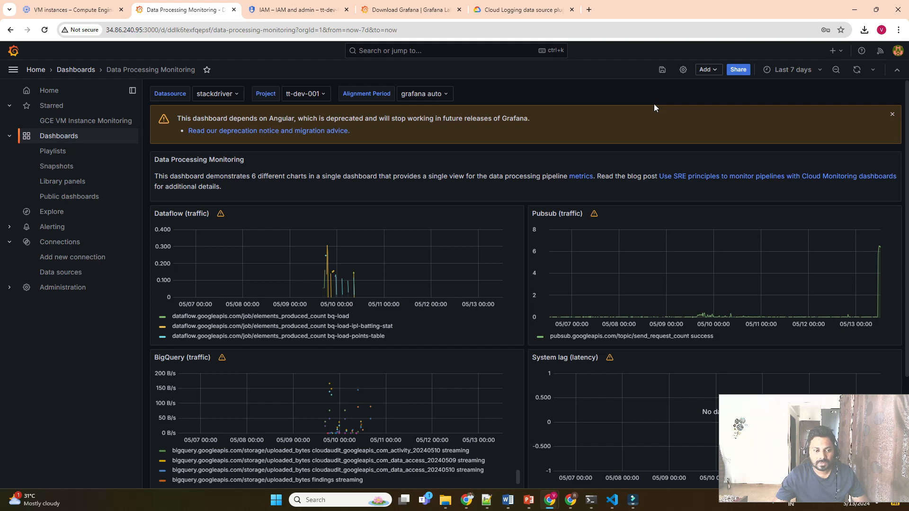
{"action": "left_click", "coordinate": [71, 70]}
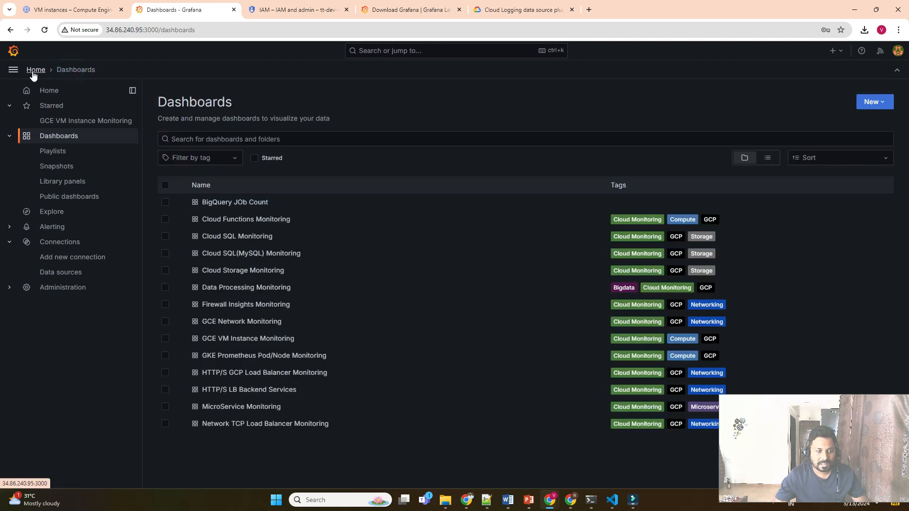